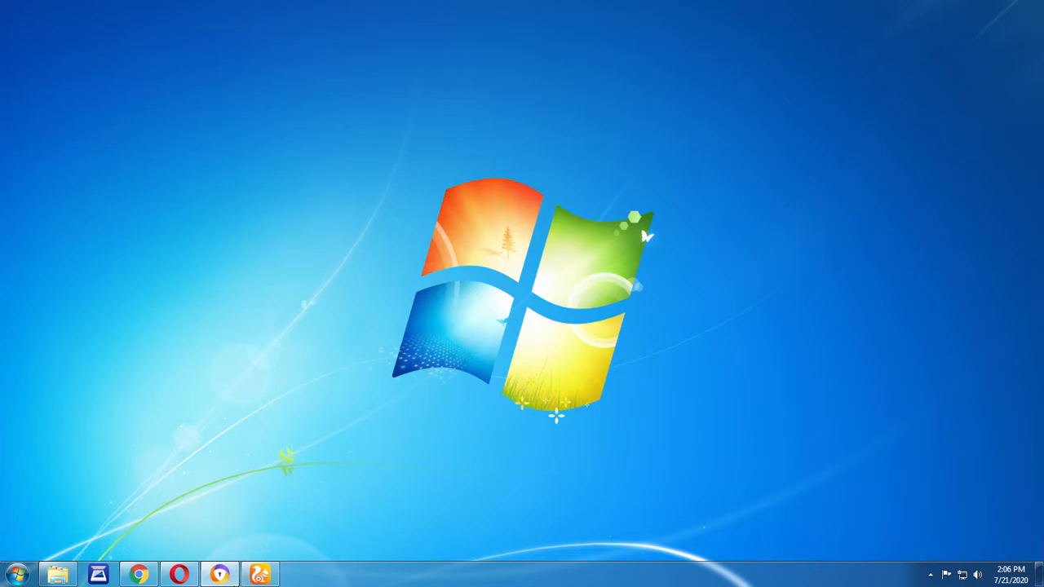
# Switch to Chrome and log in to Schoology with the account e-mail and password
pyautogui.click(139, 575)
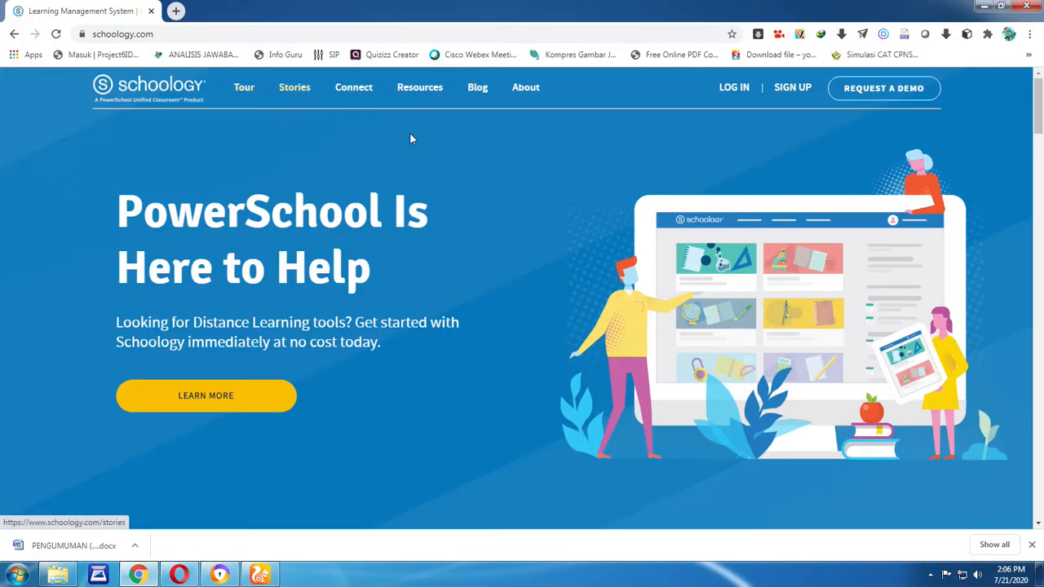
pyautogui.click(734, 88)
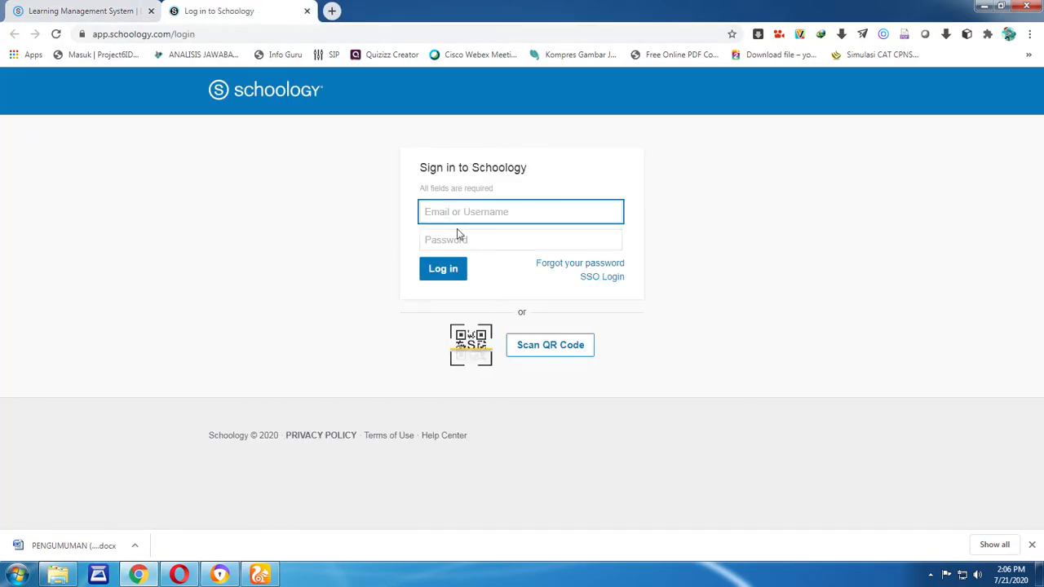
pyautogui.write('a')
pyautogui.click(450, 242)
pyautogui.click(451, 241)
pyautogui.write('****')
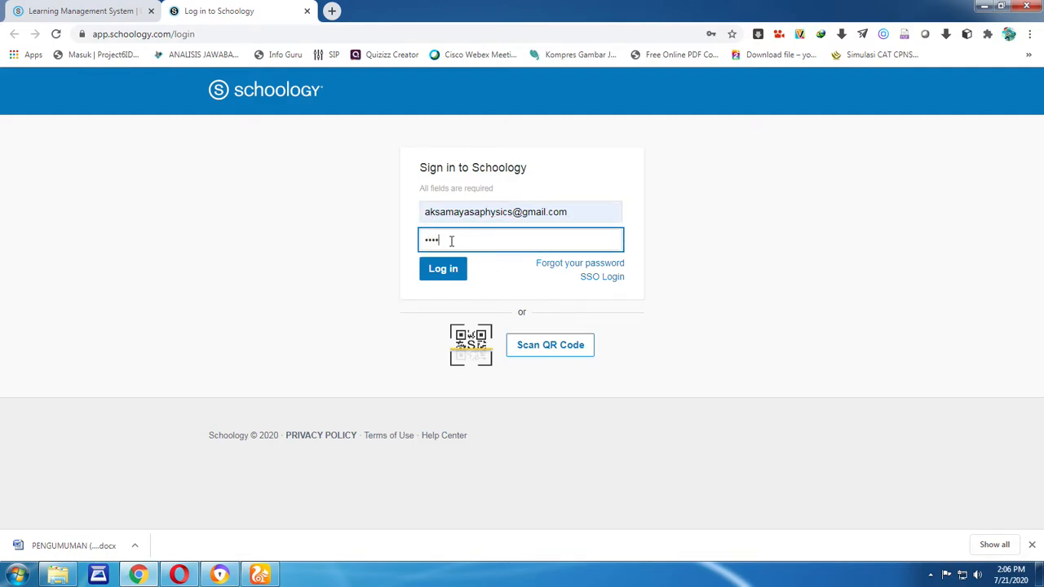
pyautogui.press('BackSpace')
pyautogui.press('BackSpace')
pyautogui.write('*****')
pyautogui.click(443, 274)
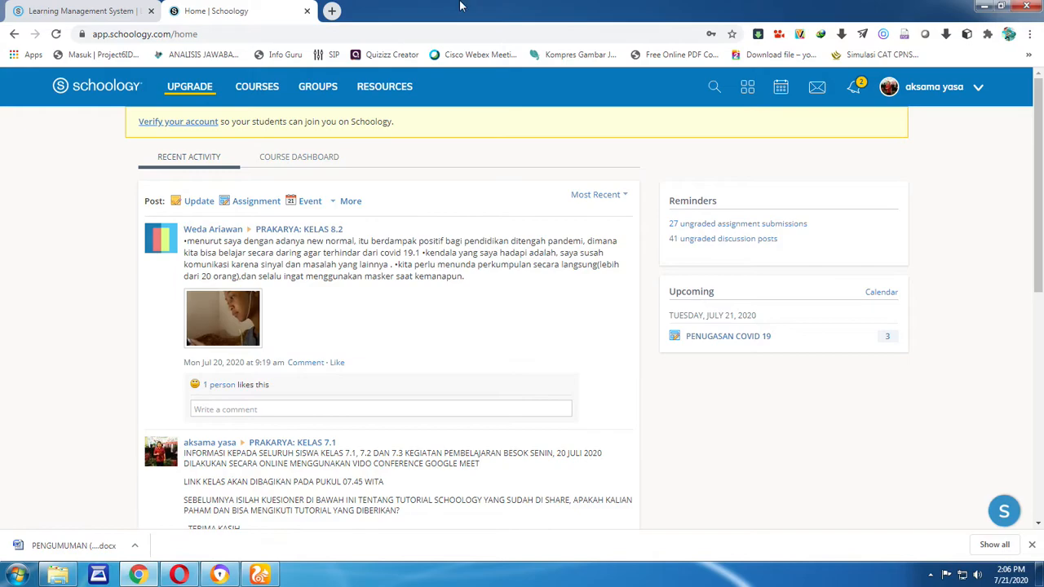
# Open the PRAKARYA: KELAS 7.1 course and examine its SEMESTER GANJIL folder, including the first three subfolders
pyautogui.click(252, 88)
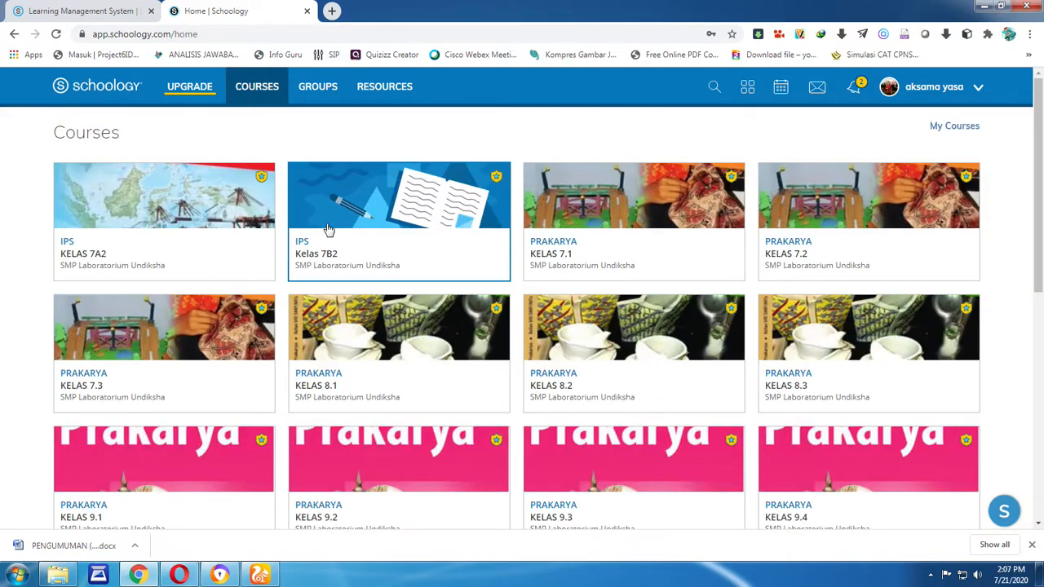
pyautogui.click(599, 213)
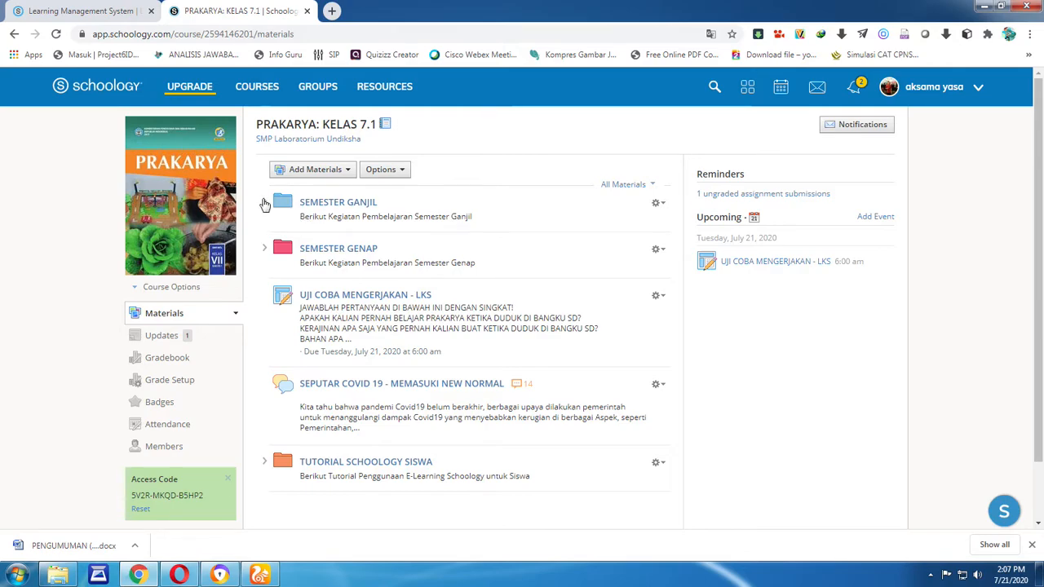
pyautogui.click(265, 201)
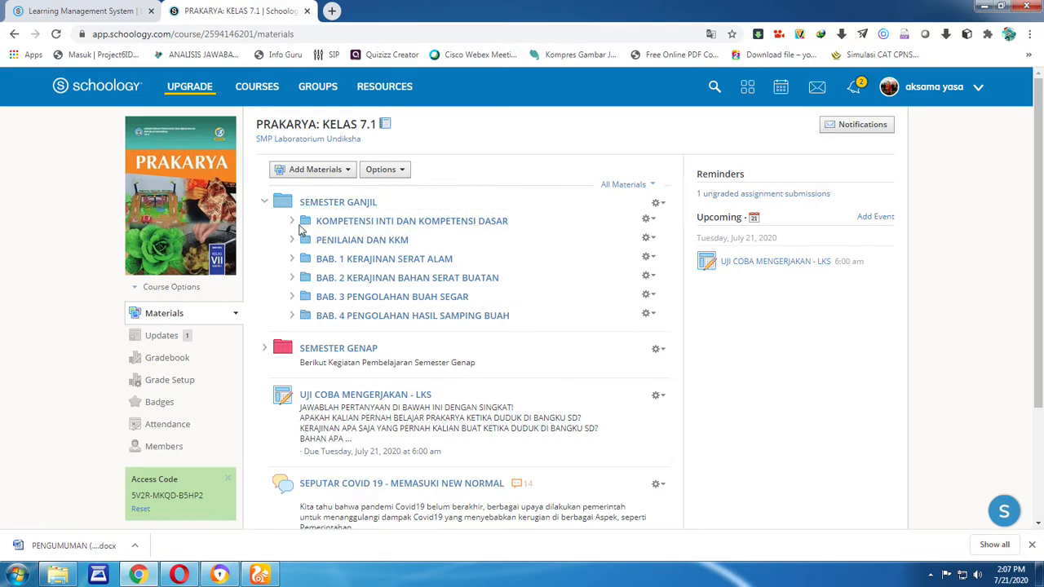
pyautogui.click(293, 222)
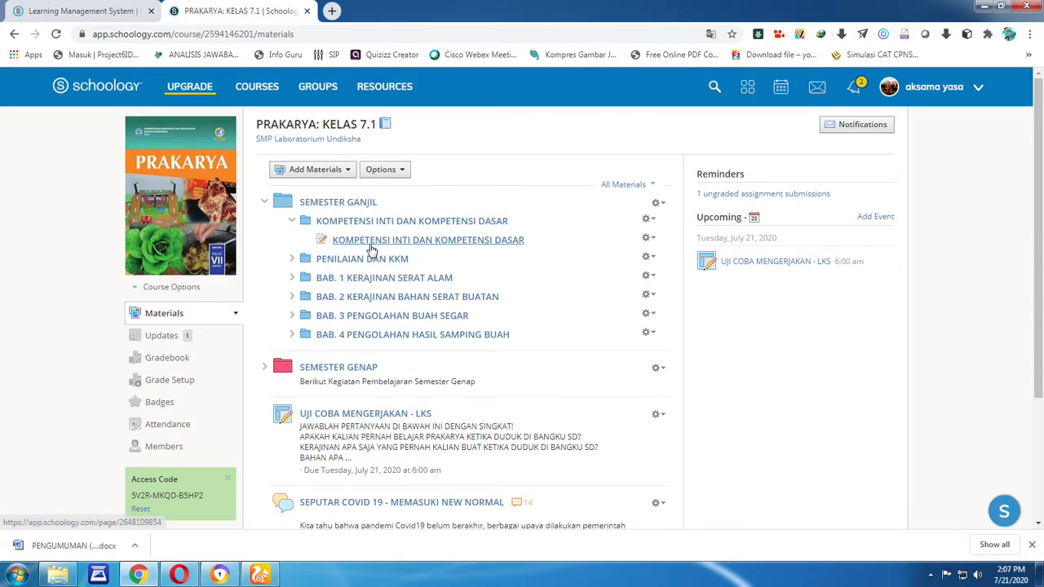
pyautogui.click(292, 259)
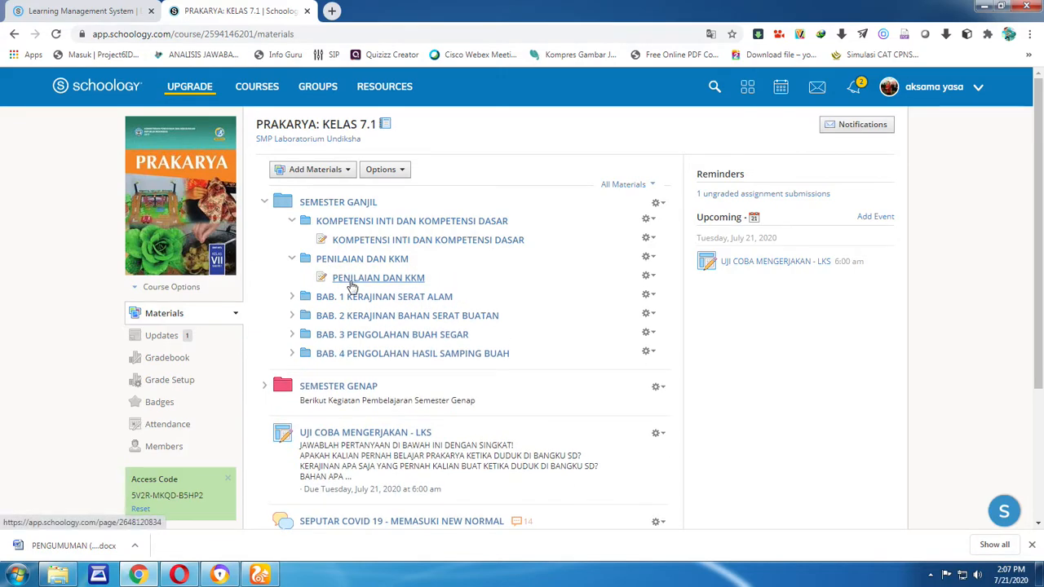
pyautogui.click(292, 297)
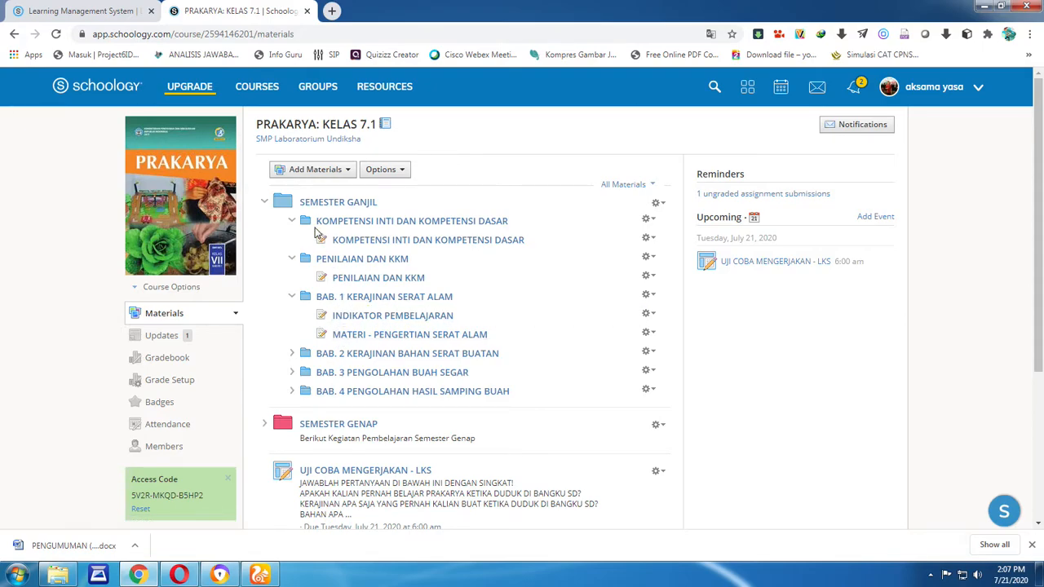
pyautogui.click(264, 202)
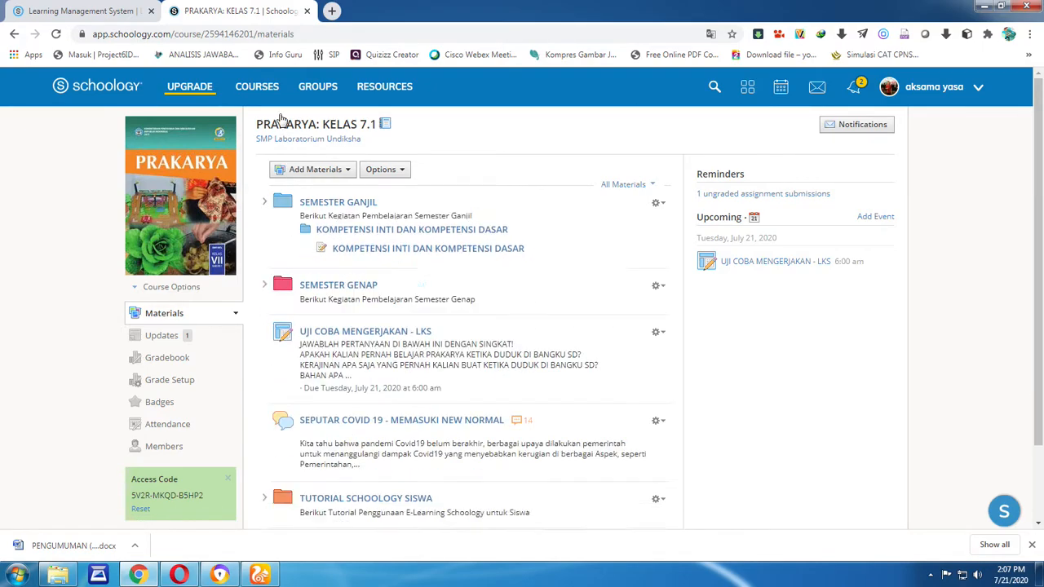
# Open the IPS: KELAS 7A2 course and start a new materials folder titled SEMESTER GANJIL
pyautogui.click(257, 89)
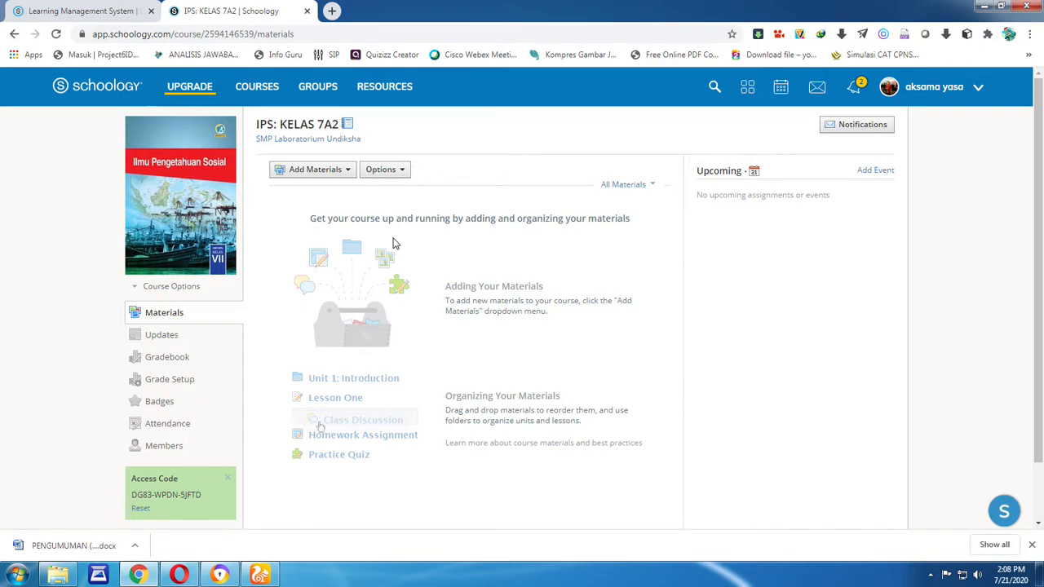
pyautogui.click(322, 172)
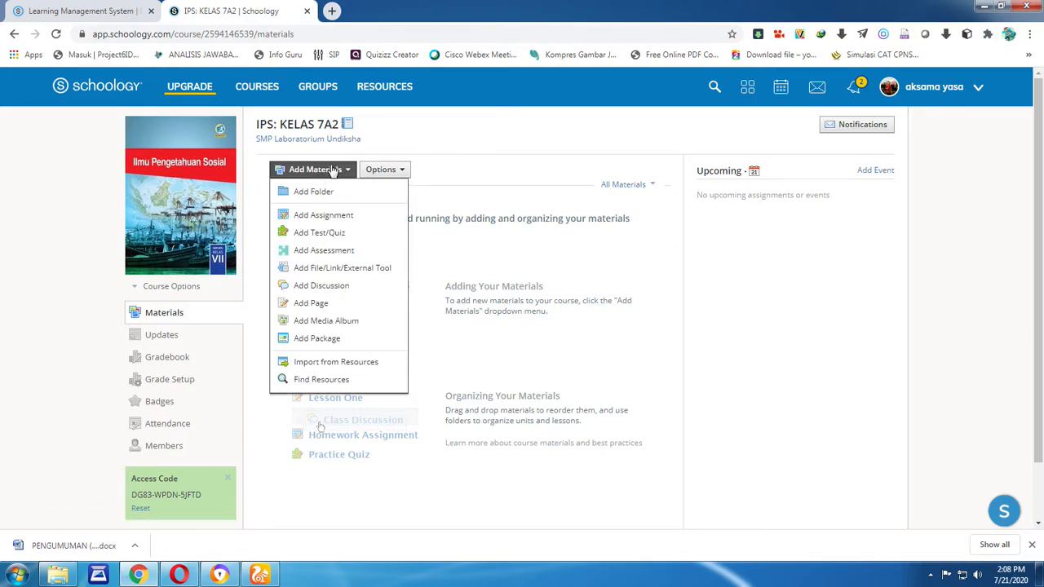
pyautogui.click(326, 193)
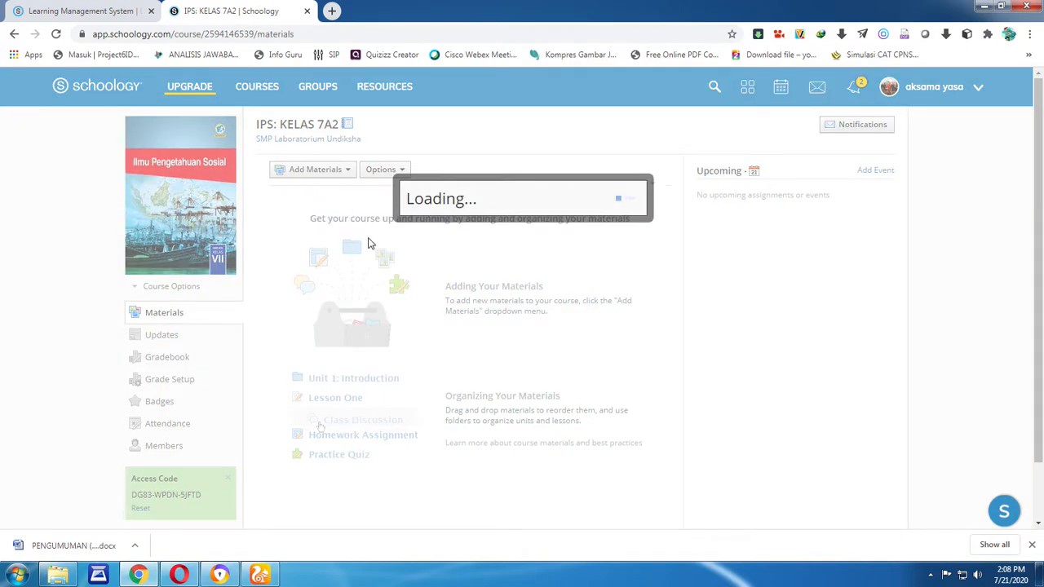
pyautogui.write('SEMESTER GANJIL')
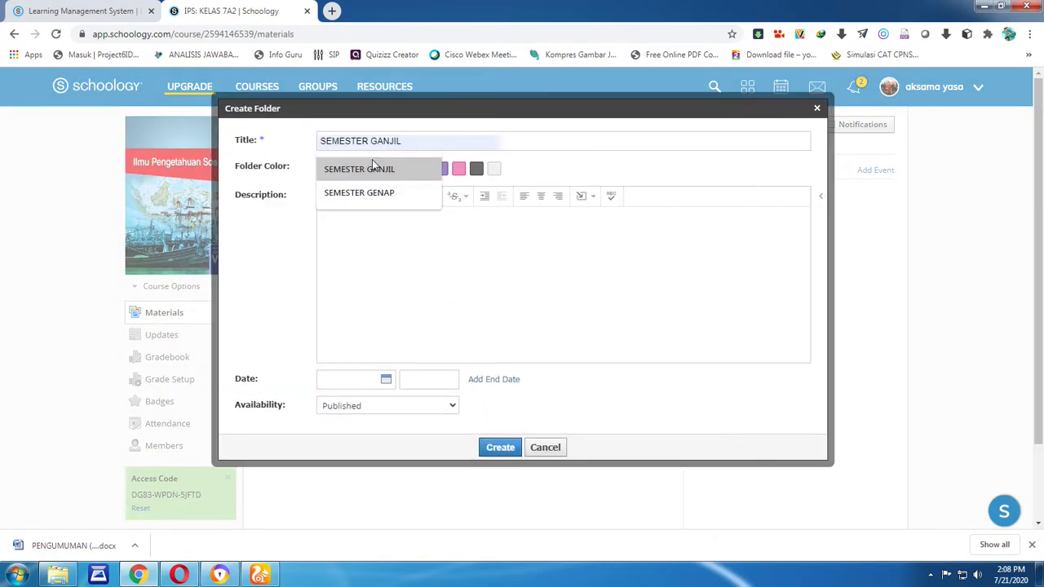
pyautogui.click(372, 169)
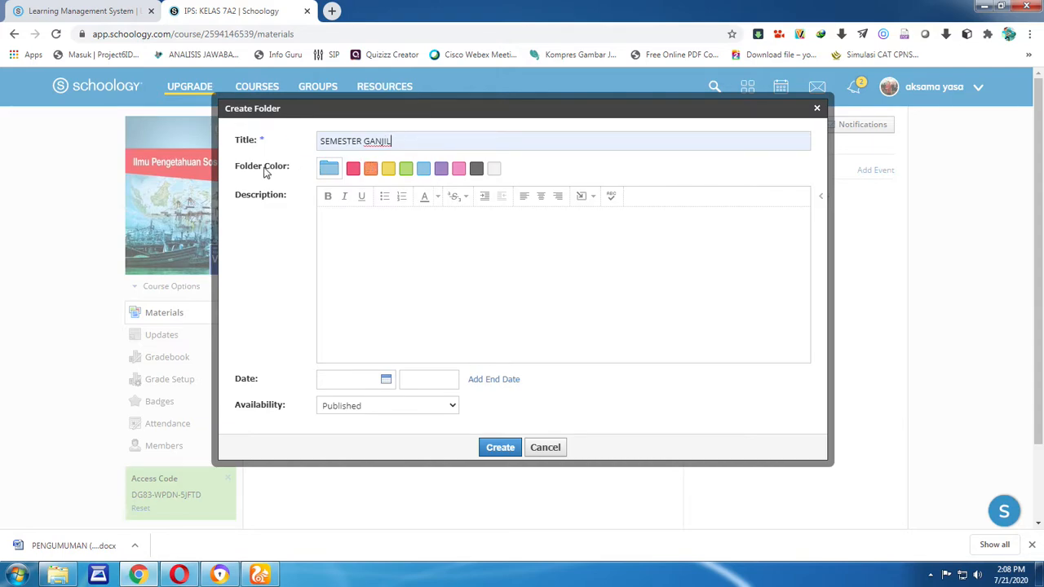
# Describe the folder as "Berikut kegiatan pembelajaran semester ganjil" and create it with Published availability
pyautogui.click(333, 213)
pyautogui.write('Berikut')
pyautogui.press('BackSpace')
pyautogui.write('egiatan p')
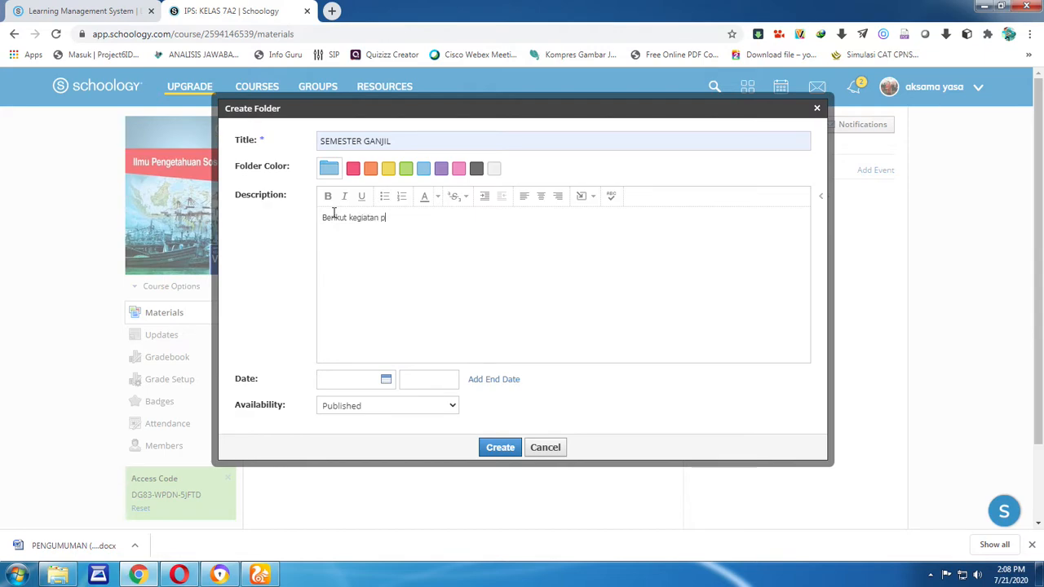
pyautogui.write('embelajaran semester ganjil')
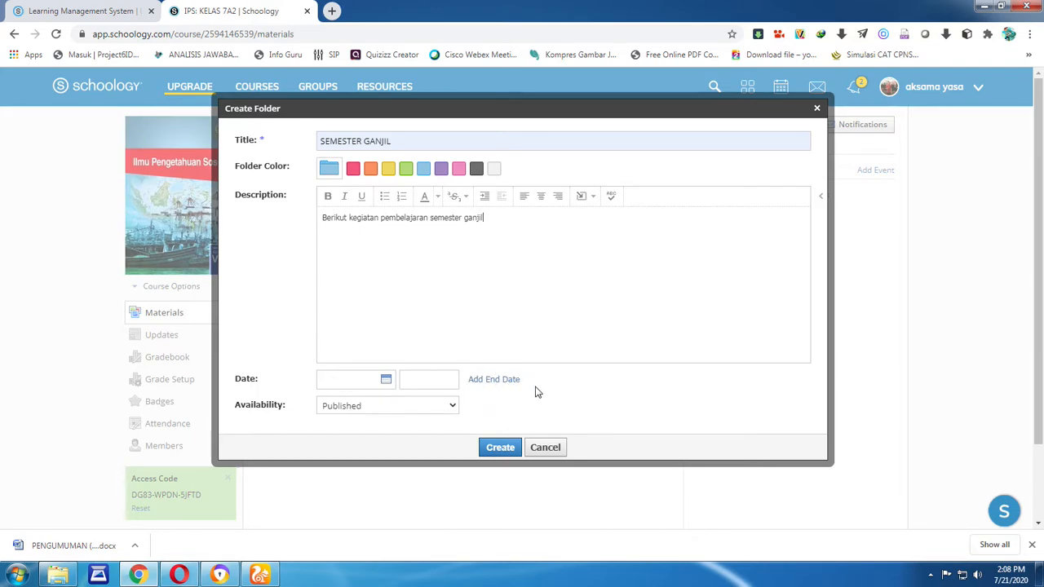
pyautogui.click(408, 412)
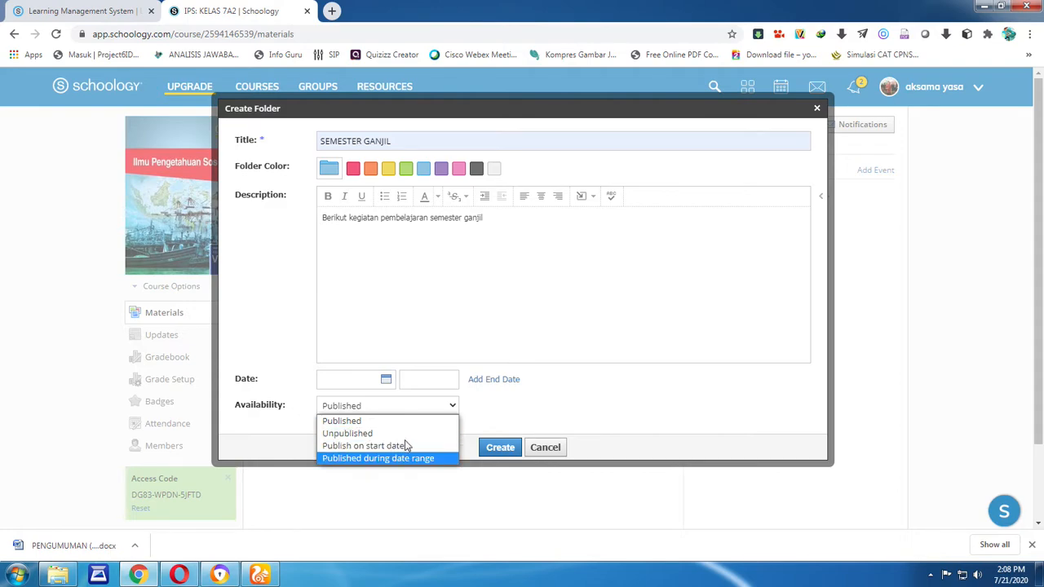
pyautogui.click(500, 408)
pyautogui.click(498, 448)
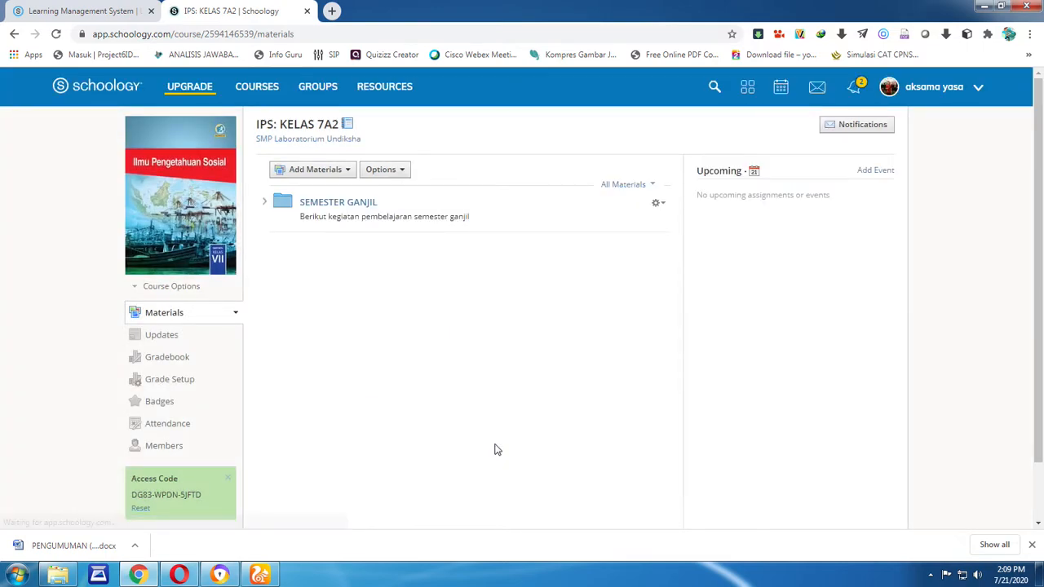
# Start another materials folder titled SEMESTER GENAP and set its folder color to red
pyautogui.click(322, 174)
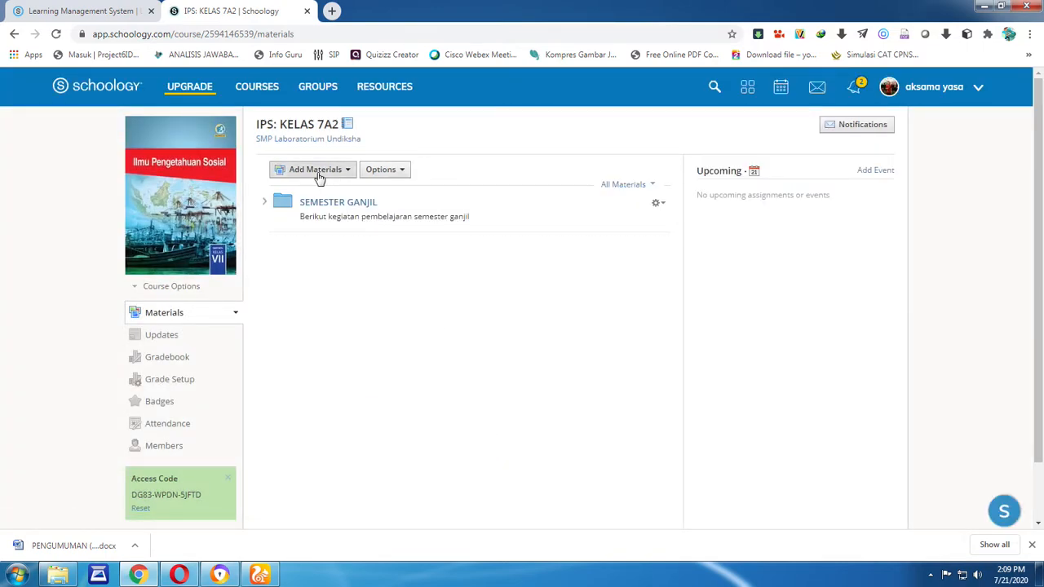
pyautogui.click(317, 192)
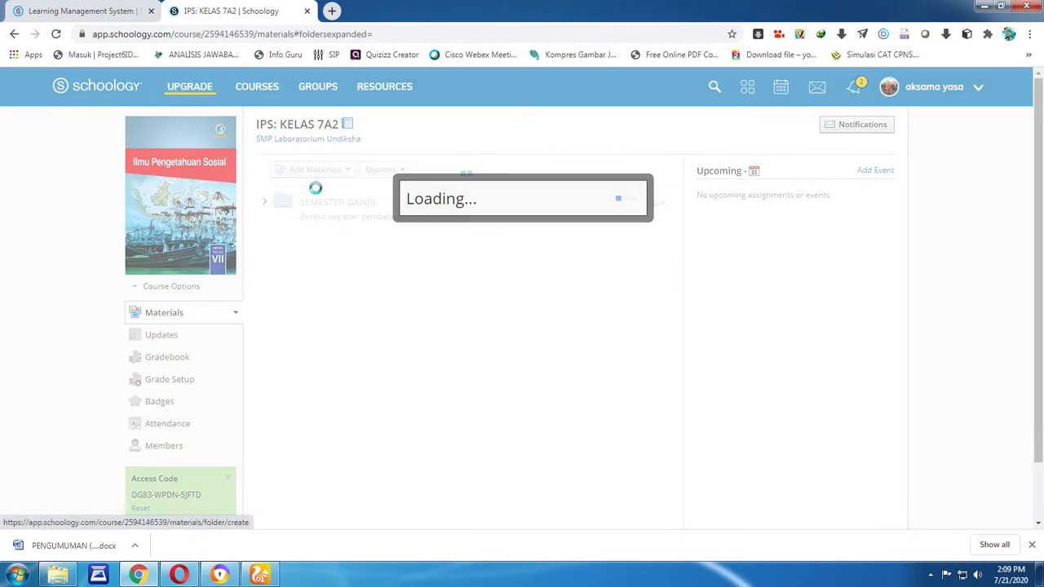
pyautogui.click(327, 141)
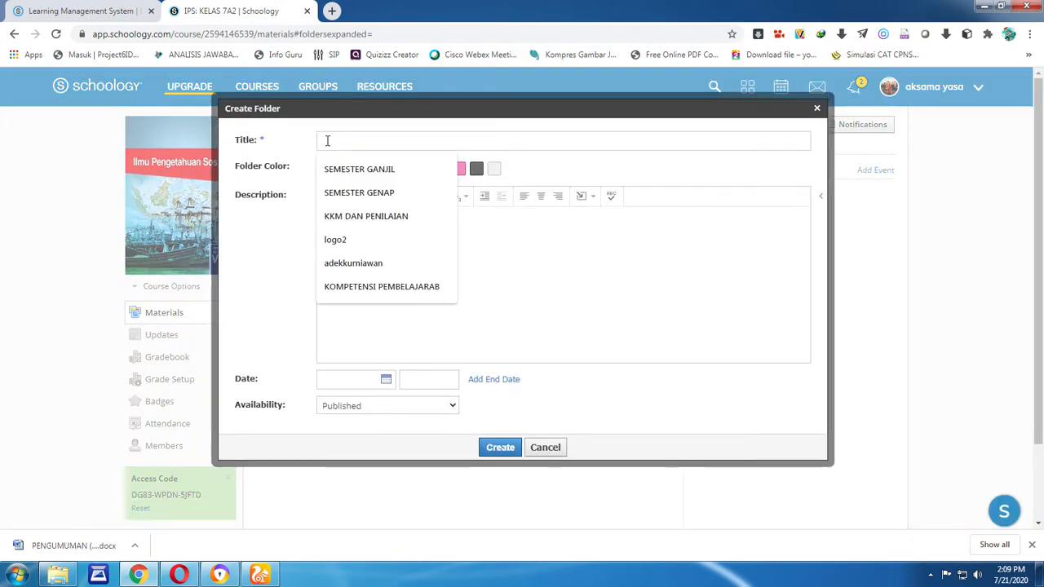
pyautogui.click(356, 193)
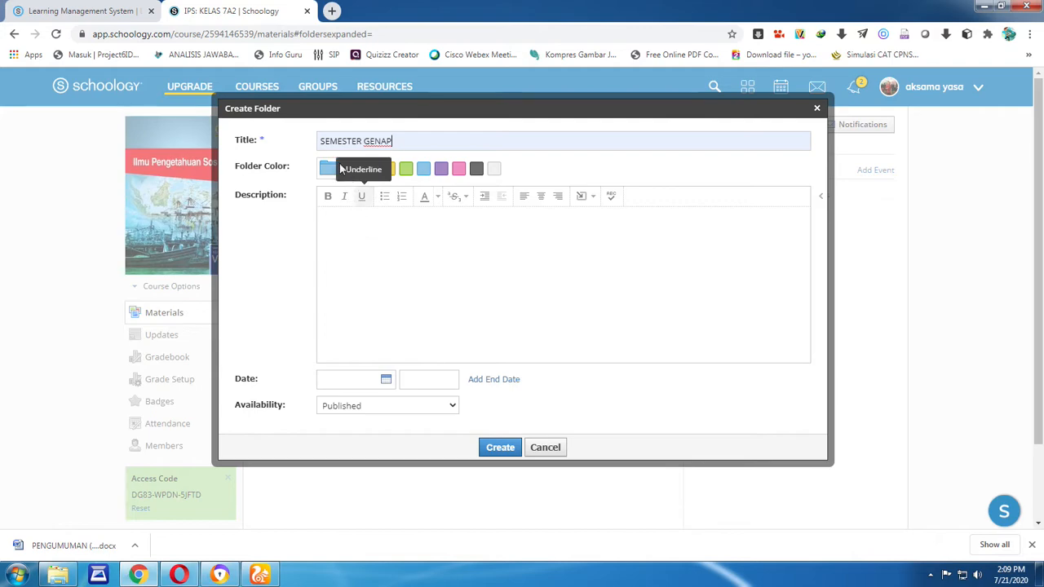
pyautogui.click(353, 169)
# Describe the folder as "berikut kegiatan pembelajaran semester genap" and create it
pyautogui.click(343, 213)
pyautogui.rightClick(343, 214)
pyautogui.click(373, 292)
pyautogui.hotkey('ctrl', 'z')
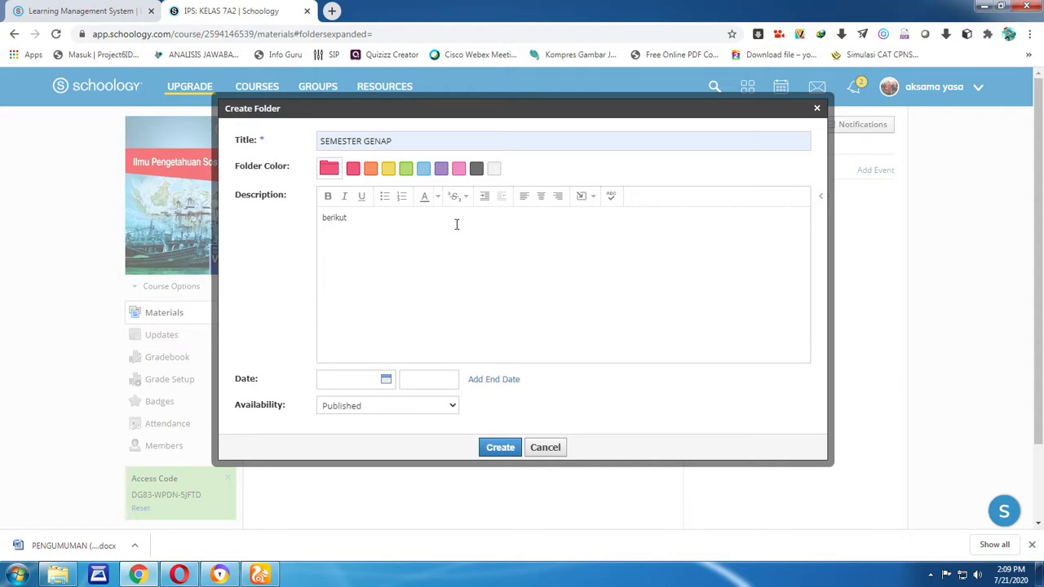
pyautogui.write('berikut kegiatan pembelajaran semester genap')
pyautogui.click(500, 449)
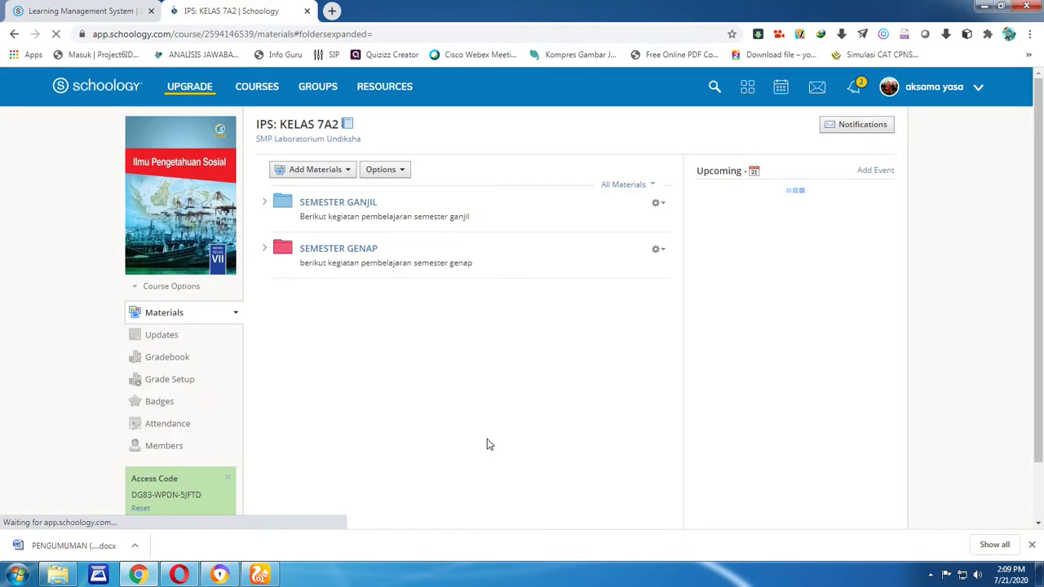
# Create an orange materials folder titled KI DAN KD PEMBELAJARAN with the description "berikut KI dan KD"
pyautogui.click(319, 174)
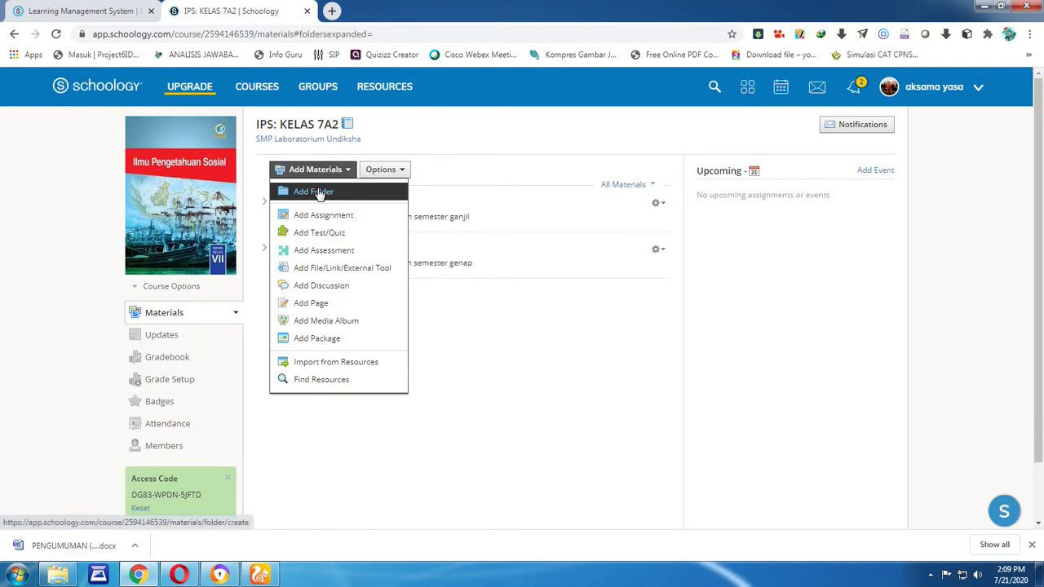
pyautogui.click(318, 192)
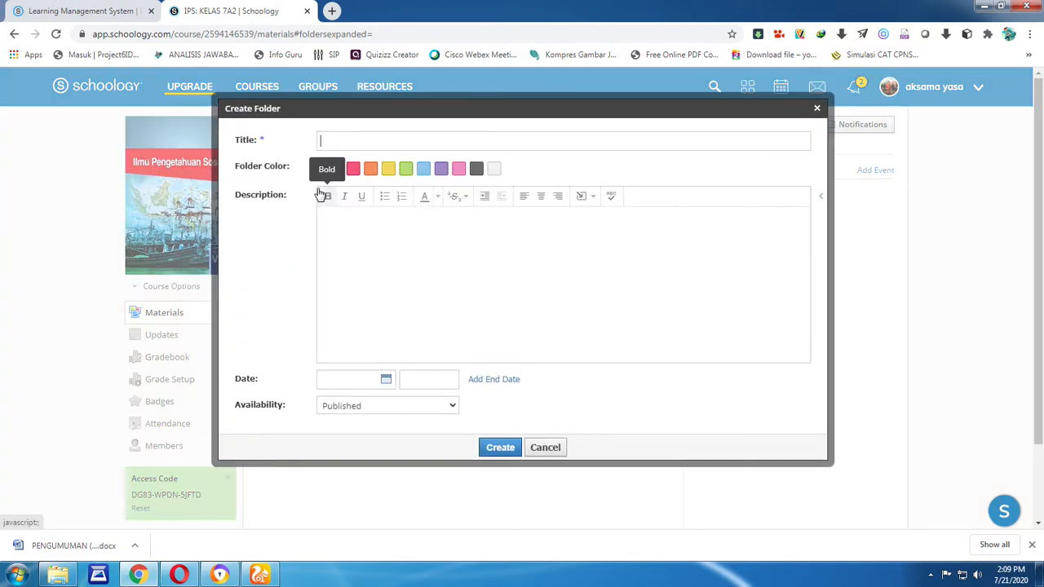
pyautogui.click(345, 143)
pyautogui.write('ki dan')
pyautogui.press('BackSpace')
pyautogui.press('BackSpace')
pyautogui.press('BackSpace')
pyautogui.press('BackSpace')
pyautogui.press('BackSpace')
pyautogui.press('BackSpace')
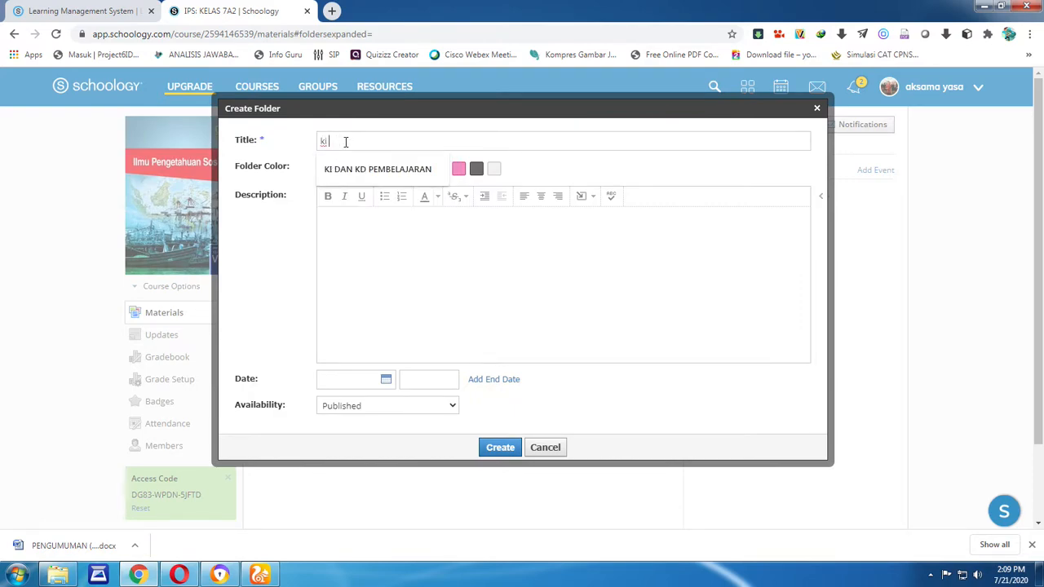
pyautogui.write('k')
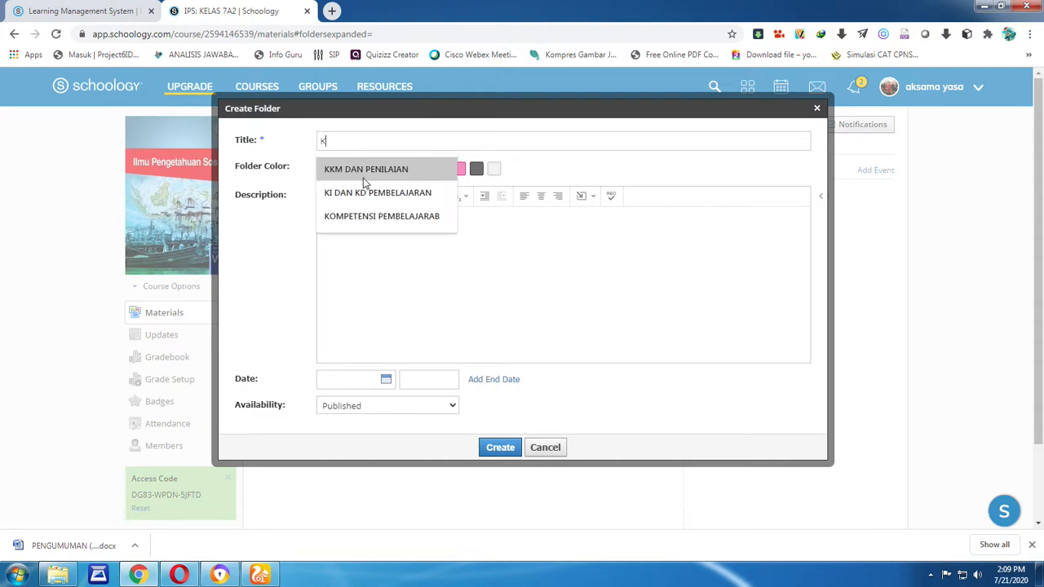
pyautogui.click(366, 198)
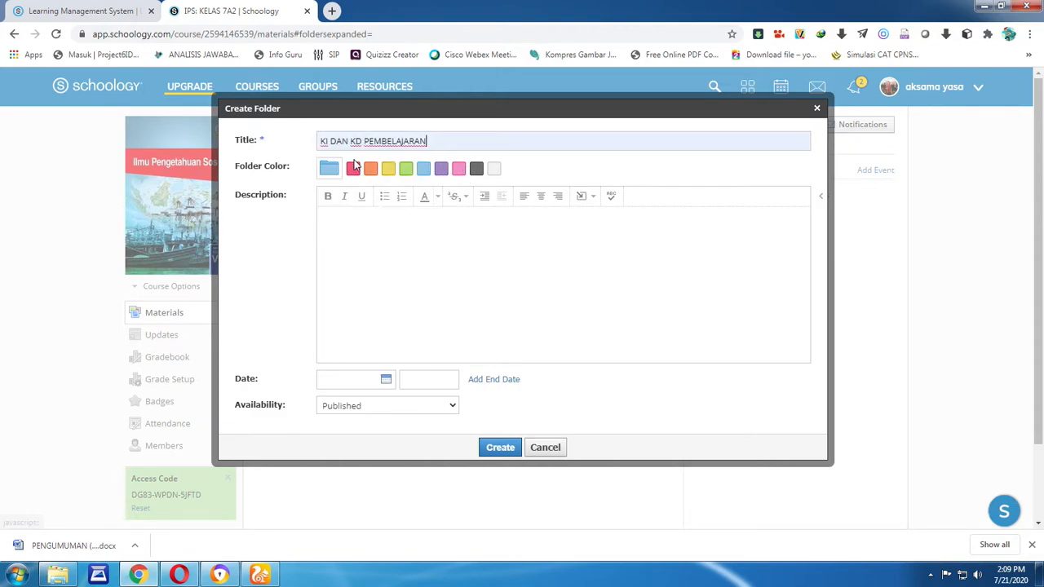
pyautogui.click(370, 169)
pyautogui.click(498, 447)
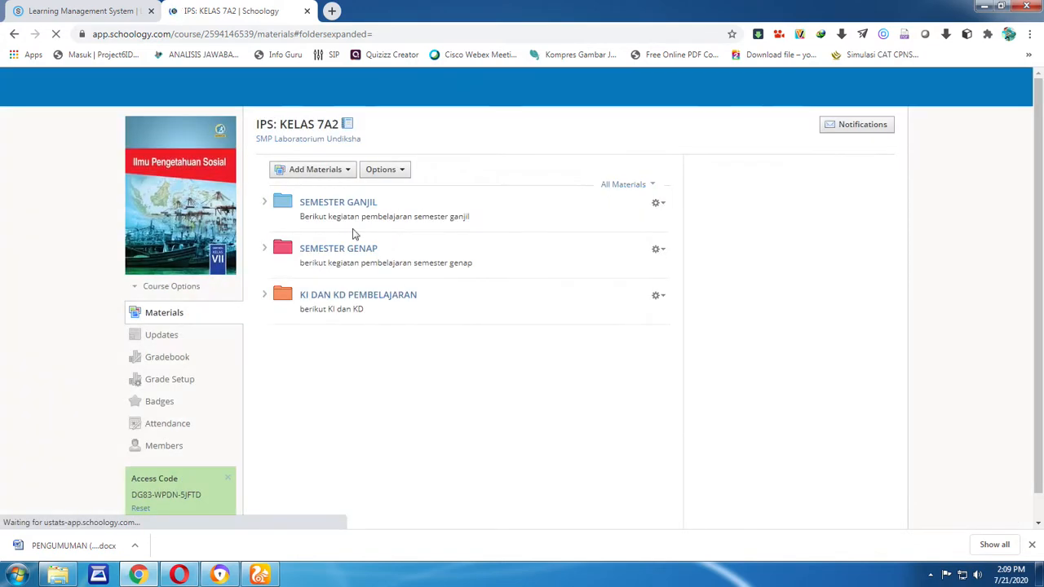
# Create a yellow materials folder titled KKM DAN PENILAIAN with the description "berikut KKM dan Penilaian"
pyautogui.click(302, 172)
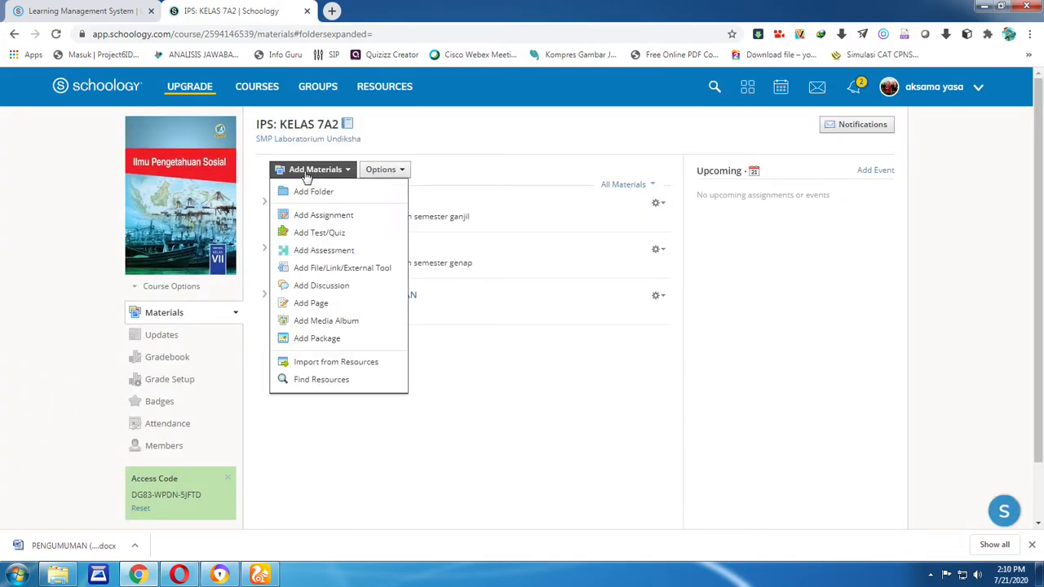
pyautogui.click(306, 191)
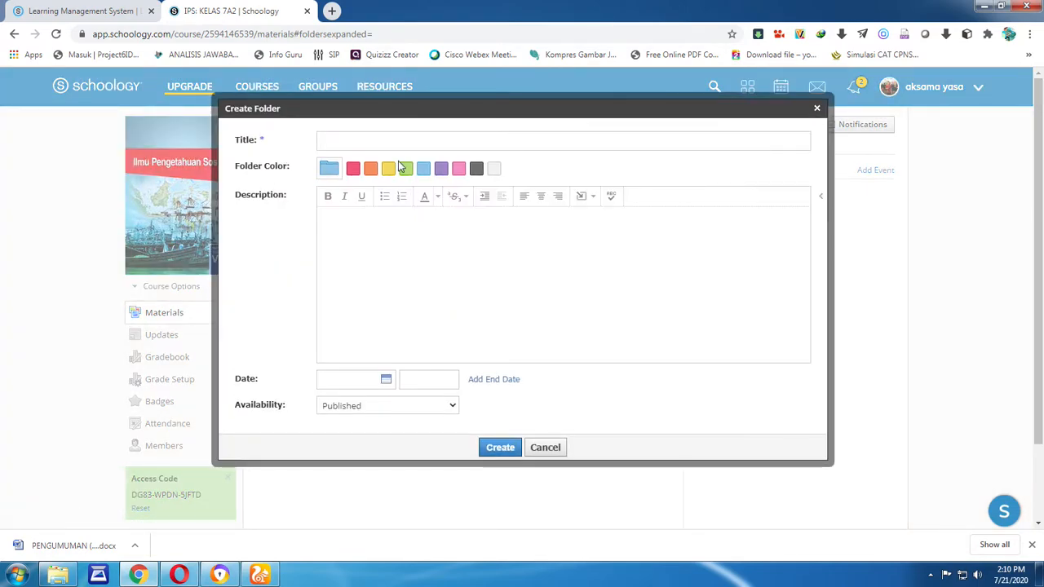
pyautogui.write('kkm d')
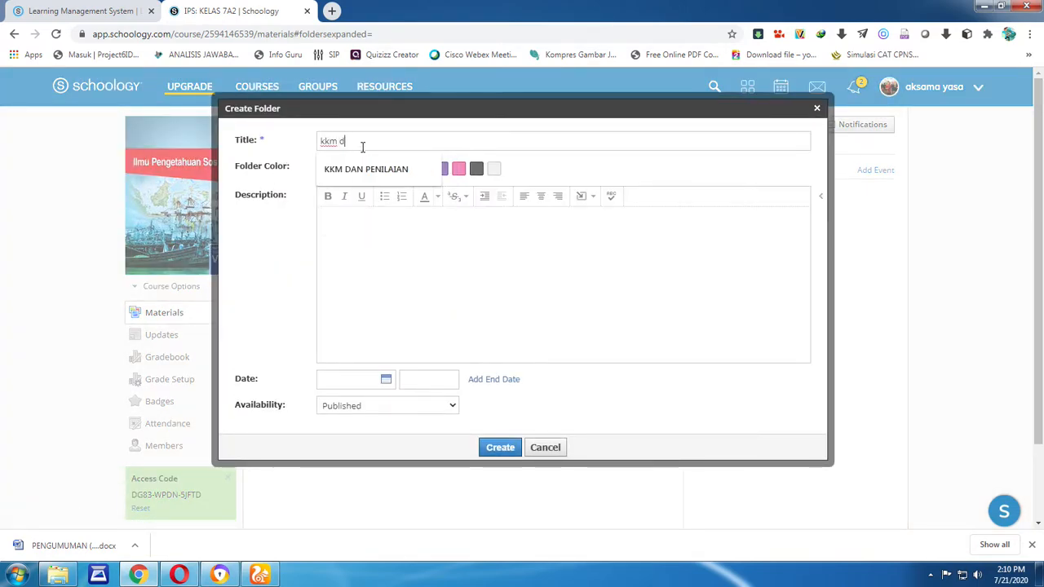
pyautogui.write('an penilaian')
pyautogui.click(382, 169)
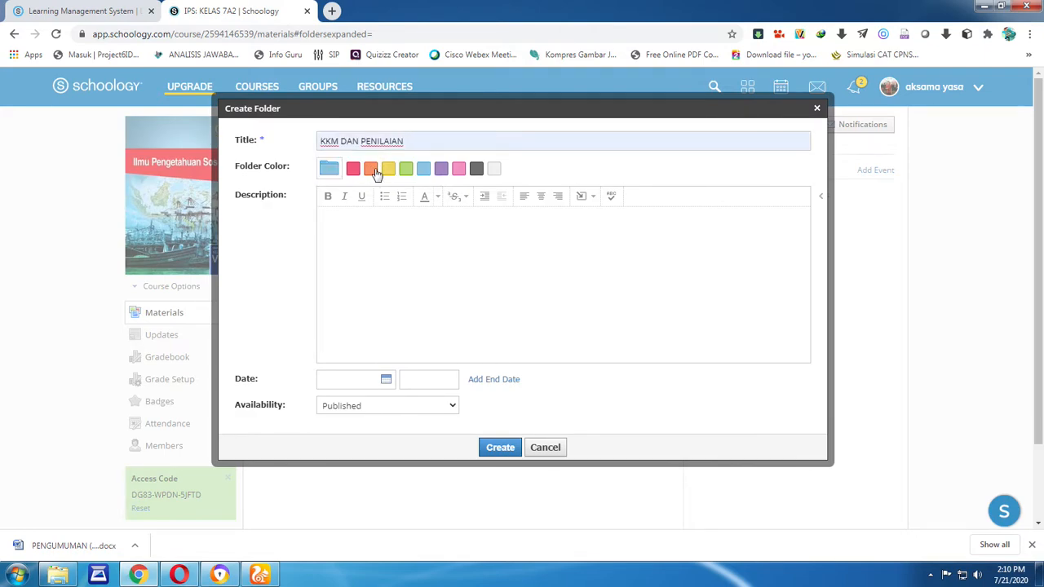
pyautogui.click(371, 169)
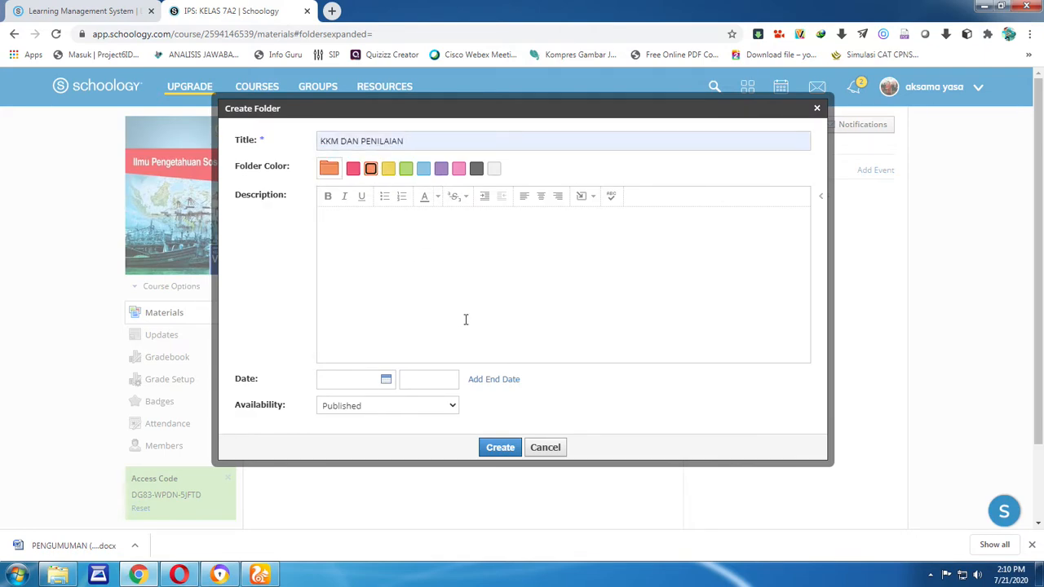
pyautogui.click(388, 169)
pyautogui.write('KKM dan Penilaian')
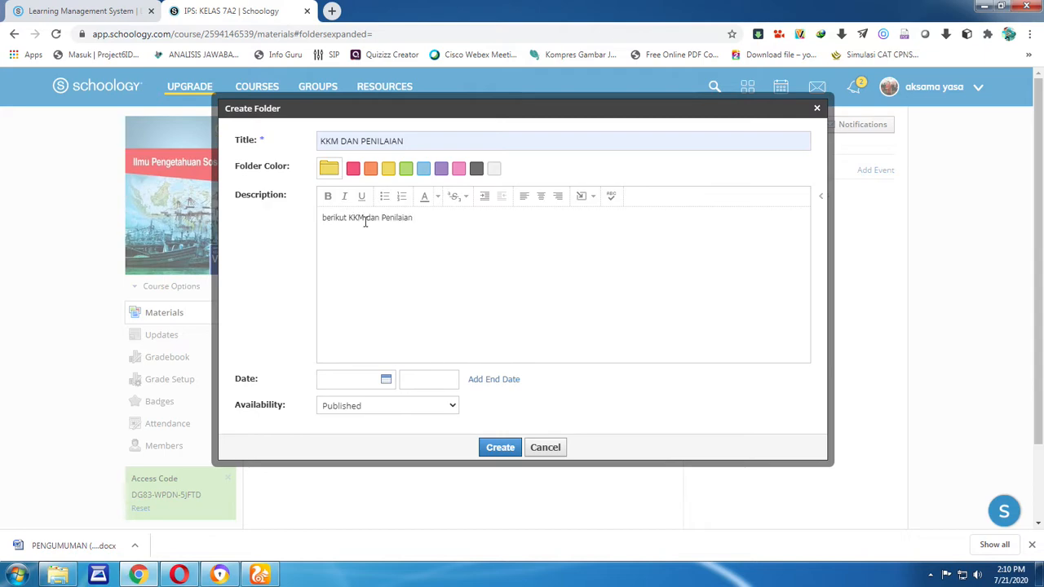
pyautogui.click(501, 447)
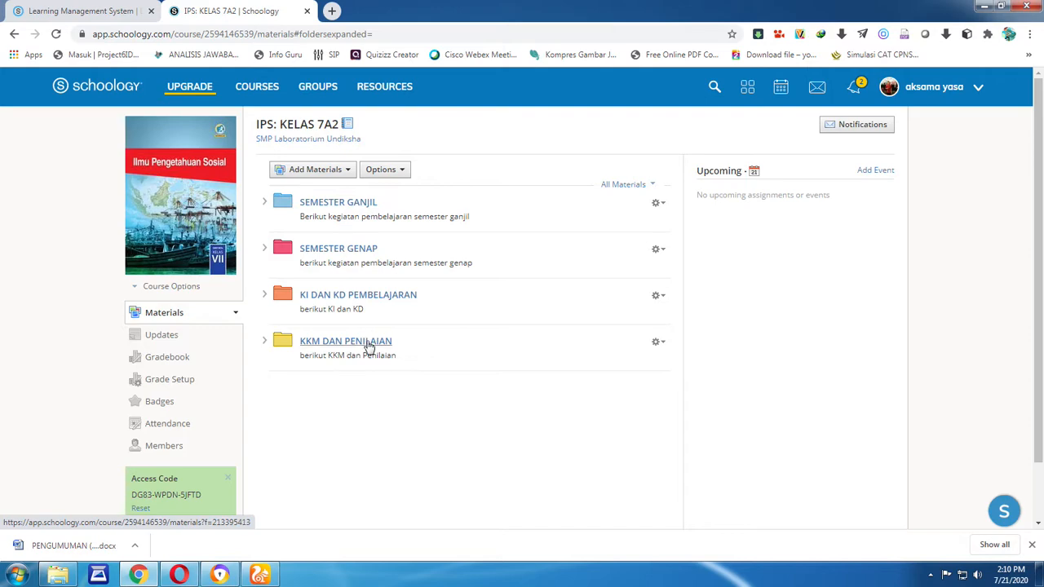
# Reorder the materials so KI DAN KD PEMBELAJARAN comes first and KKM DAN PENILAIAN second, above both semester folders
pyautogui.moveTo(367, 346); pyautogui.dragTo(380, 203)
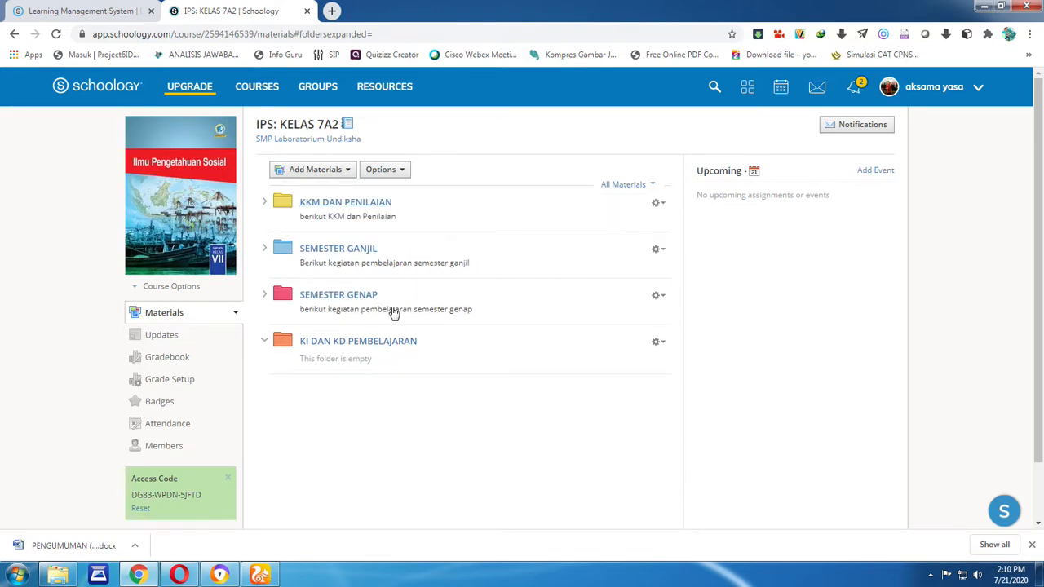
pyautogui.moveTo(364, 346); pyautogui.dragTo(374, 203)
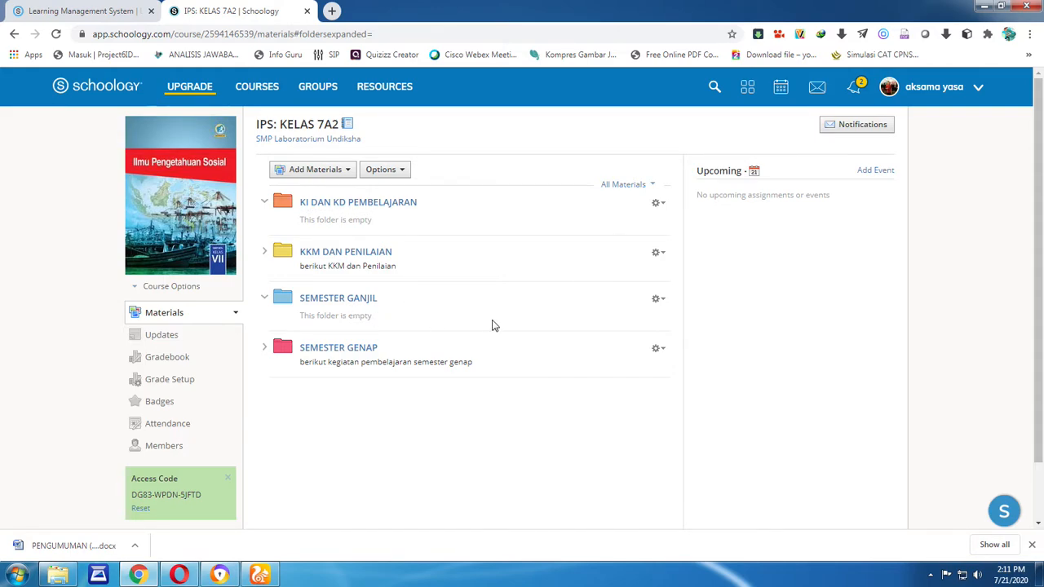
# Move the KI DAN KD PEMBELAJARAN folder into the SEMESTER GANJIL folder
pyautogui.click(659, 205)
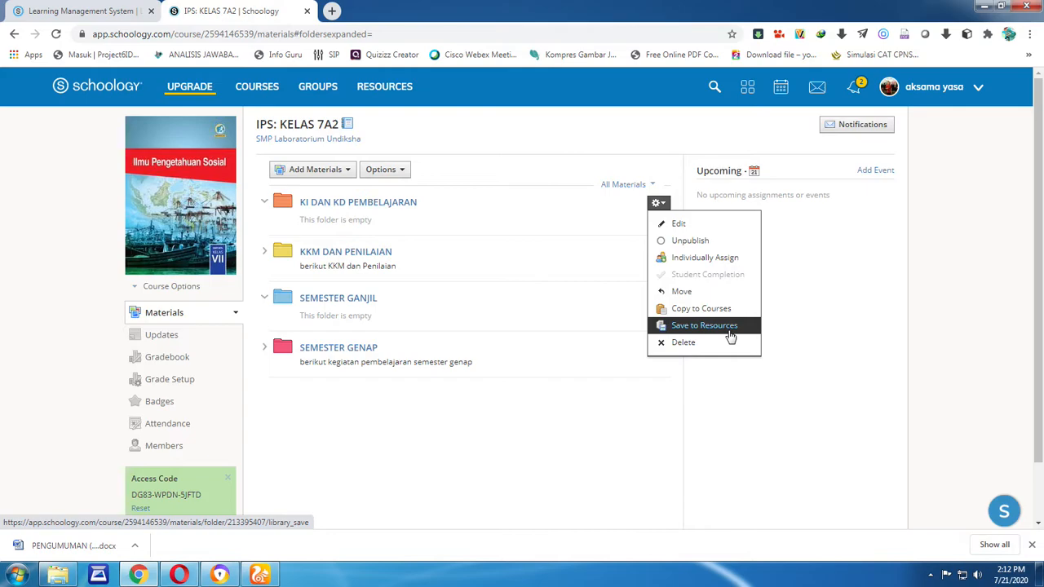
pyautogui.click(693, 293)
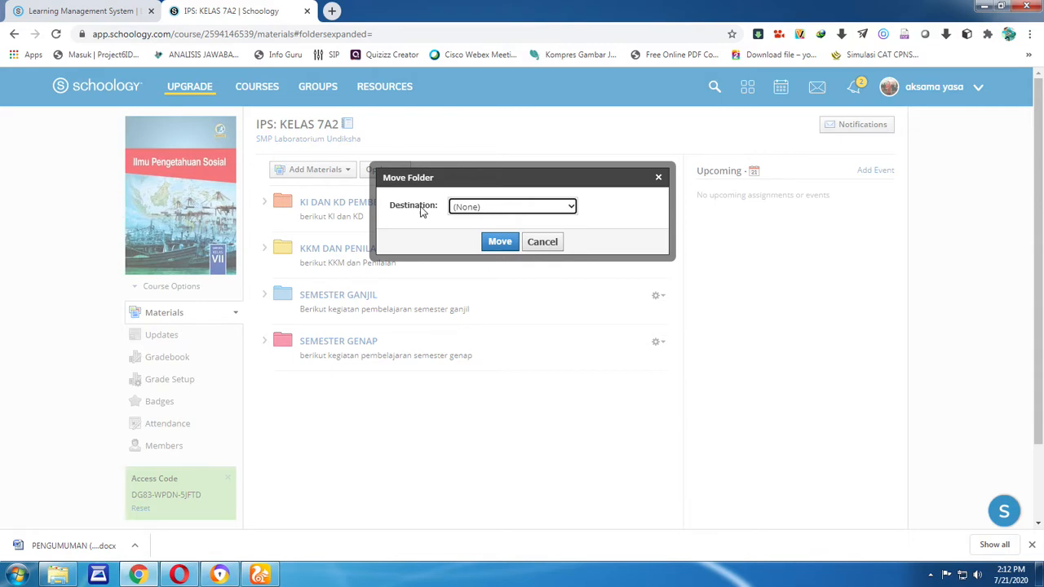
pyautogui.click(571, 208)
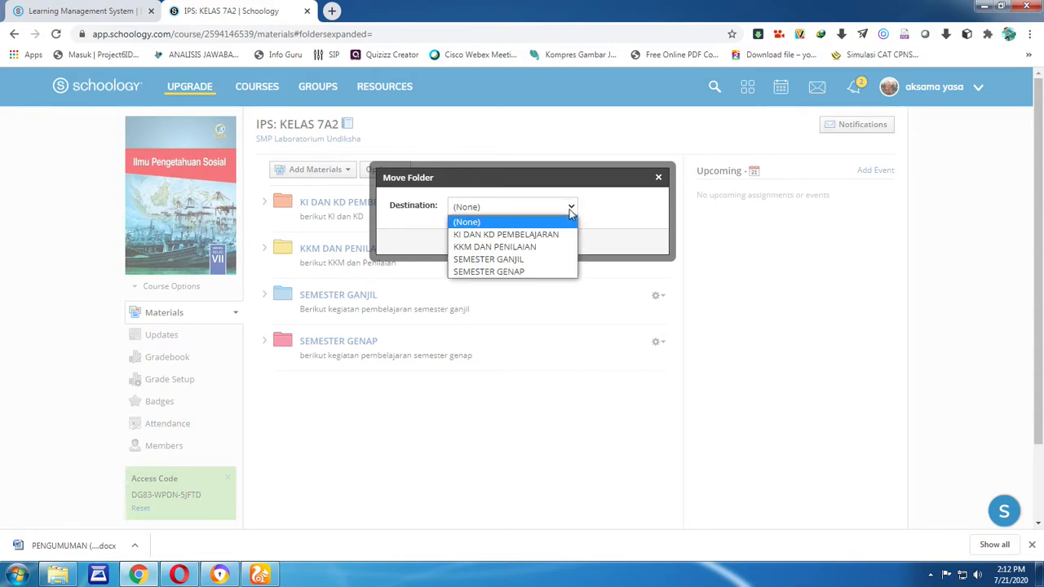
pyautogui.click(516, 259)
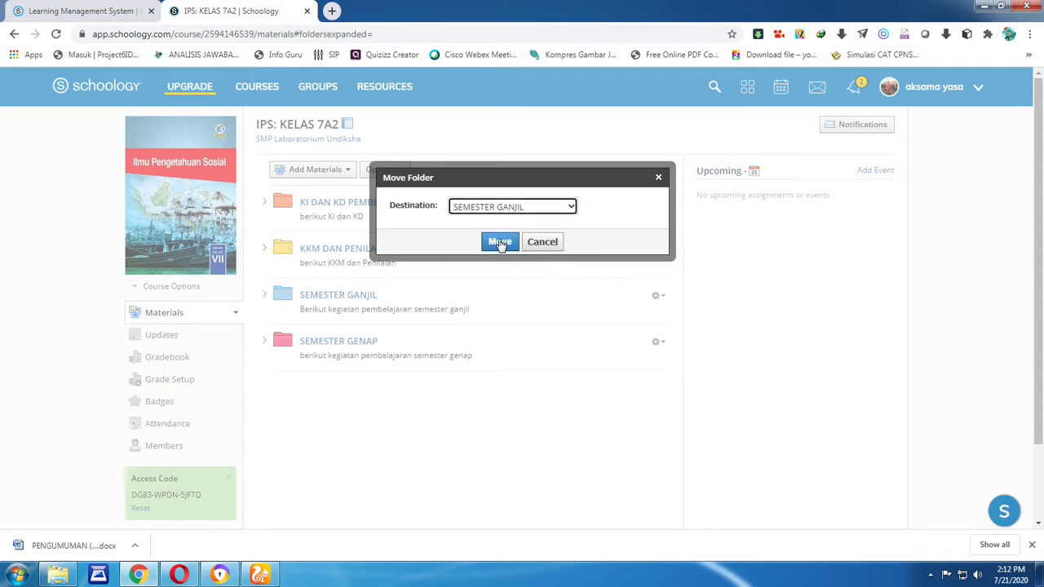
pyautogui.click(499, 242)
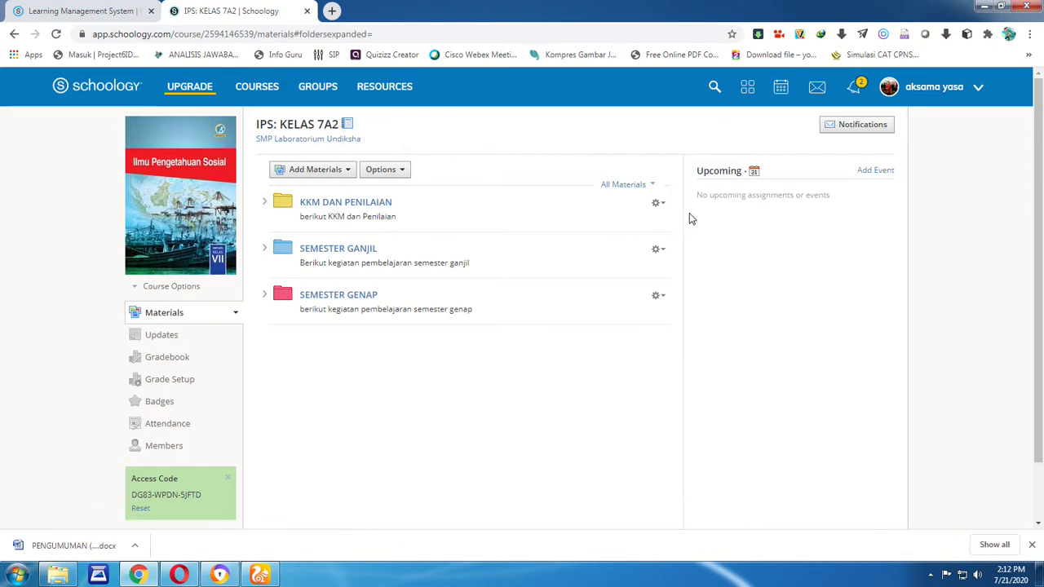
# Move the KKM DAN PENILAIAN folder into SEMESTER GANJIL and expand that folder to show its subfolders
pyautogui.click(657, 203)
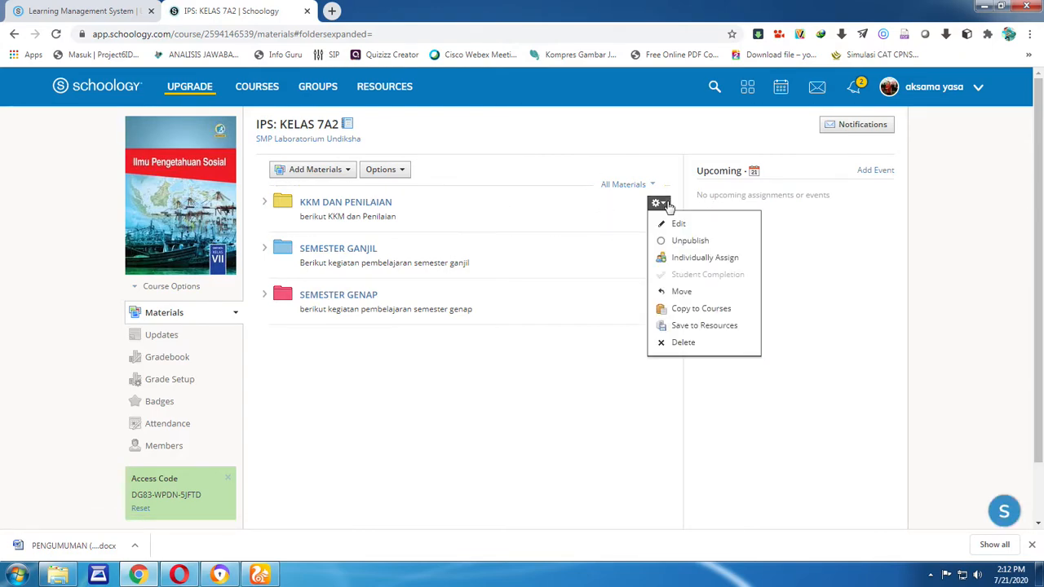
pyautogui.click(681, 292)
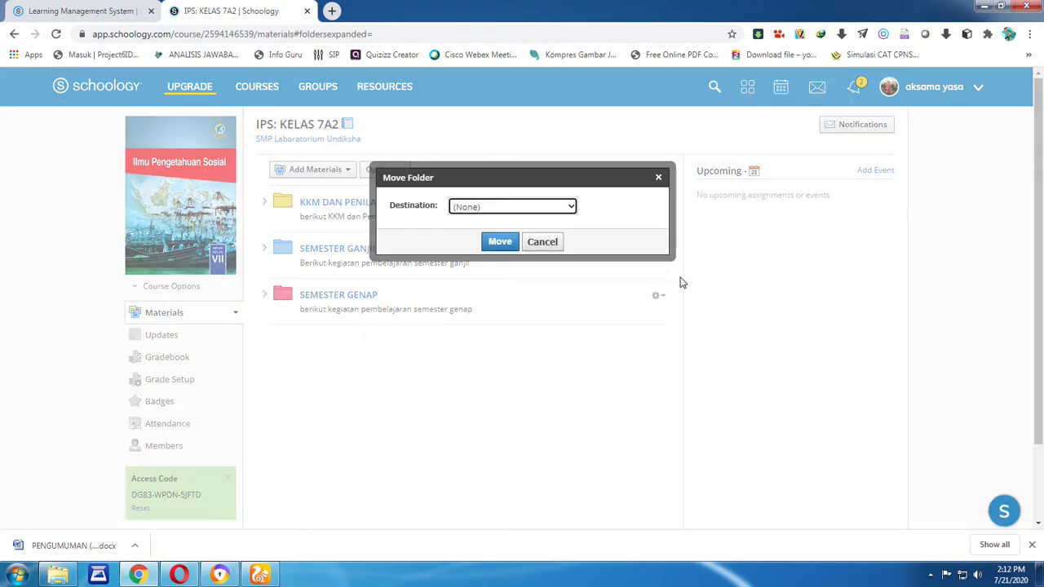
pyautogui.click(571, 210)
pyautogui.click(522, 240)
pyautogui.click(500, 242)
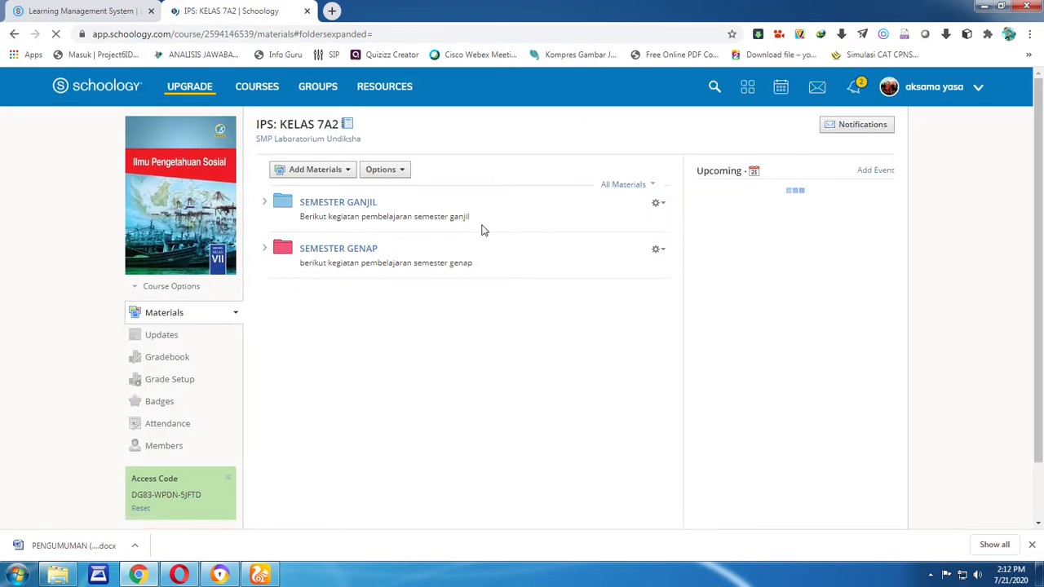
pyautogui.click(265, 203)
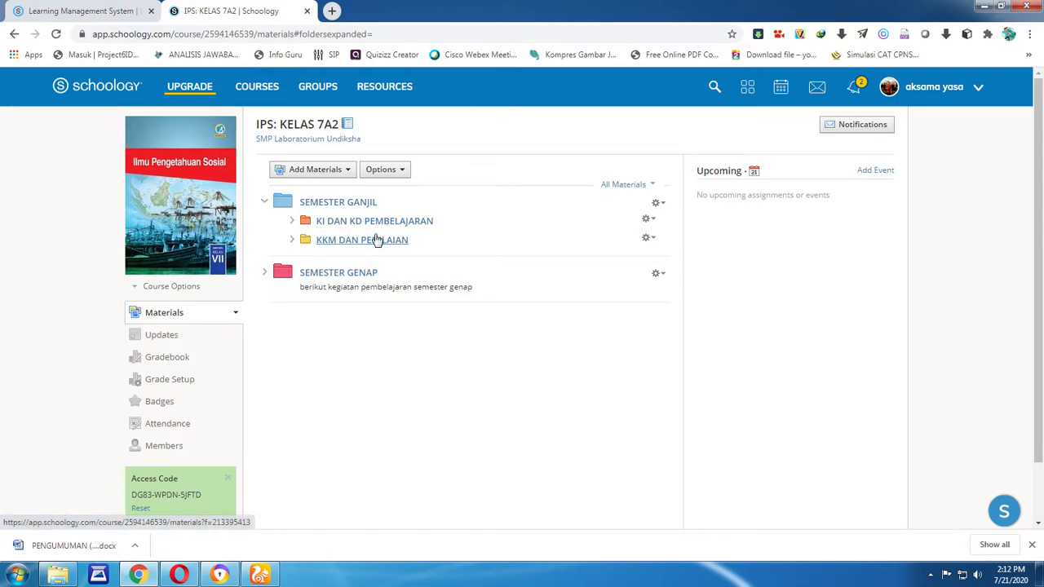
# Edit the KI DAN KD PEMBELAJARAN subfolder to change its folder color to green and save the change
pyautogui.moveTo(377, 239); pyautogui.dragTo(446, 218)
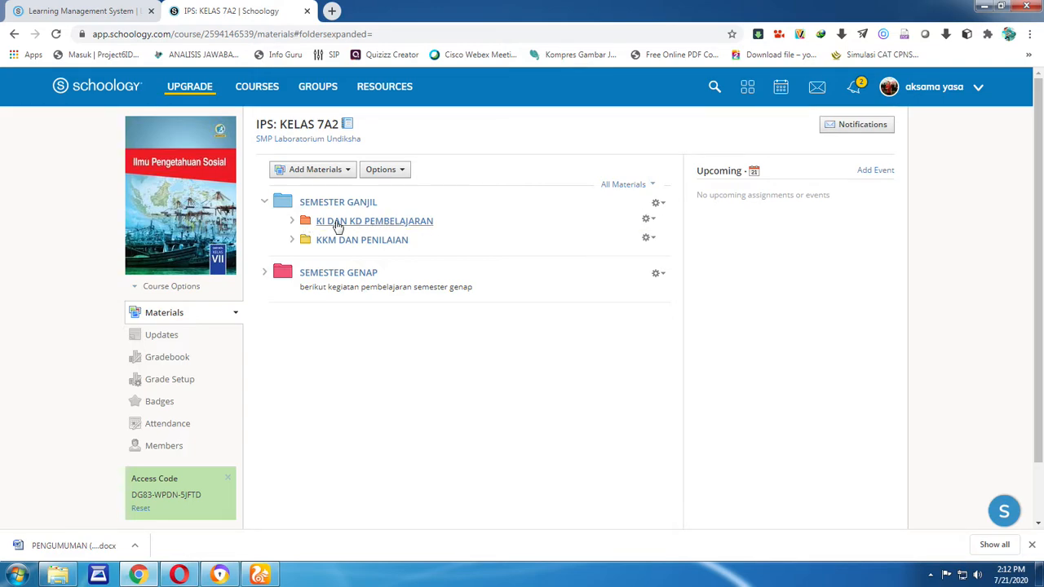
pyautogui.click(649, 220)
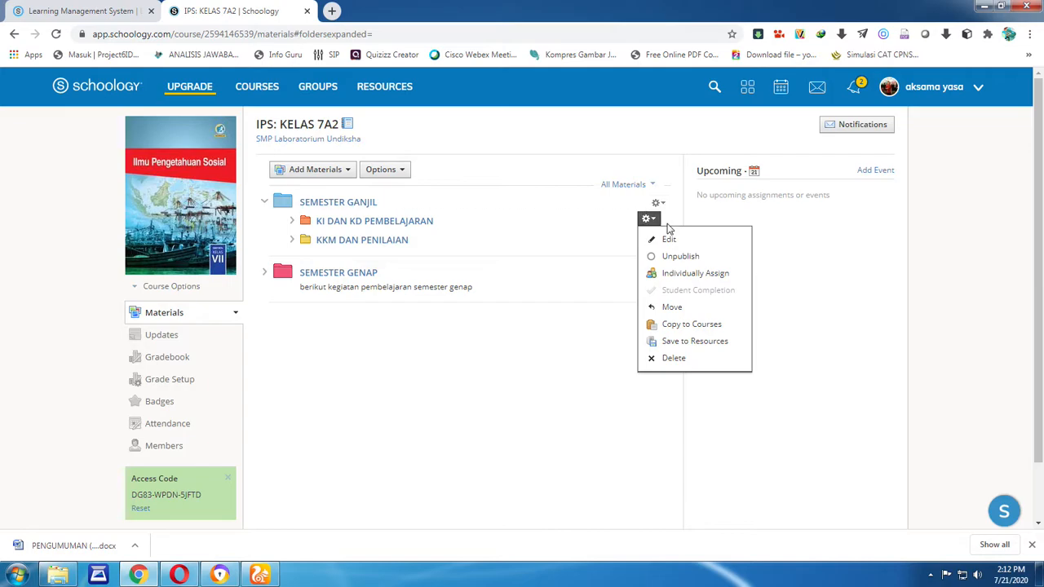
pyautogui.click(672, 238)
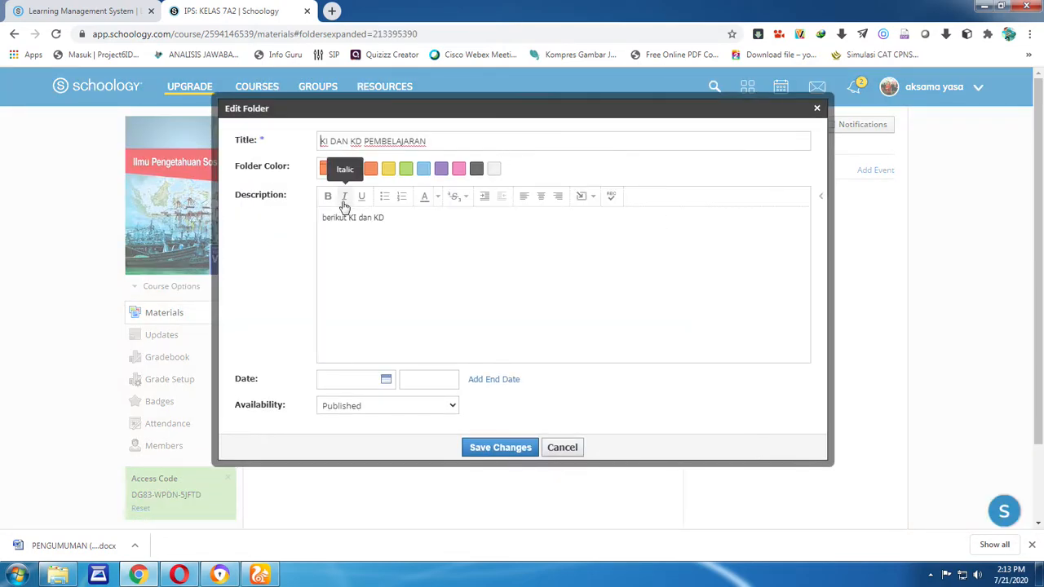
pyautogui.moveTo(347, 218); pyautogui.dragTo(303, 226)
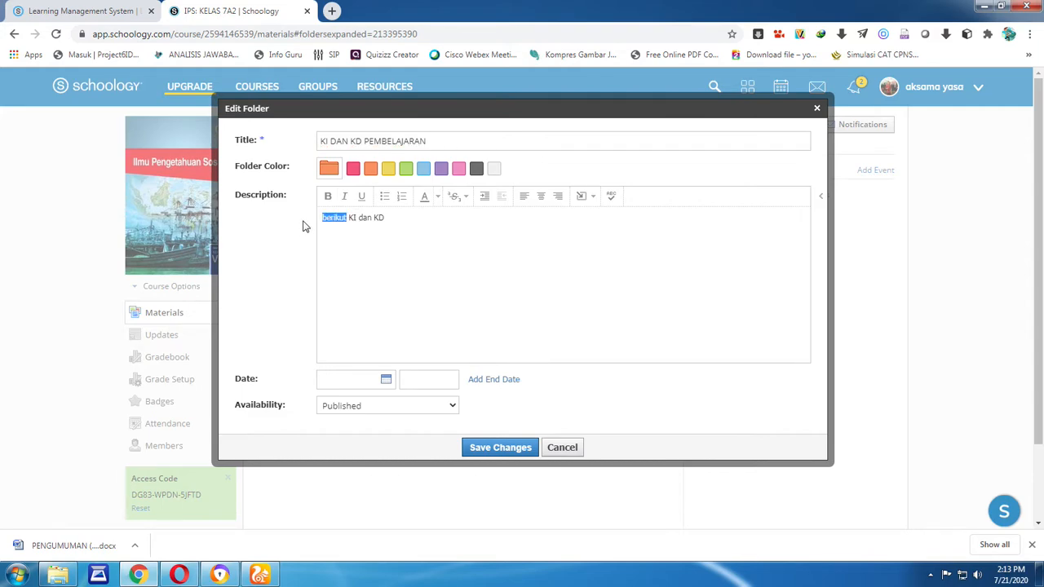
pyautogui.click(406, 169)
pyautogui.click(504, 448)
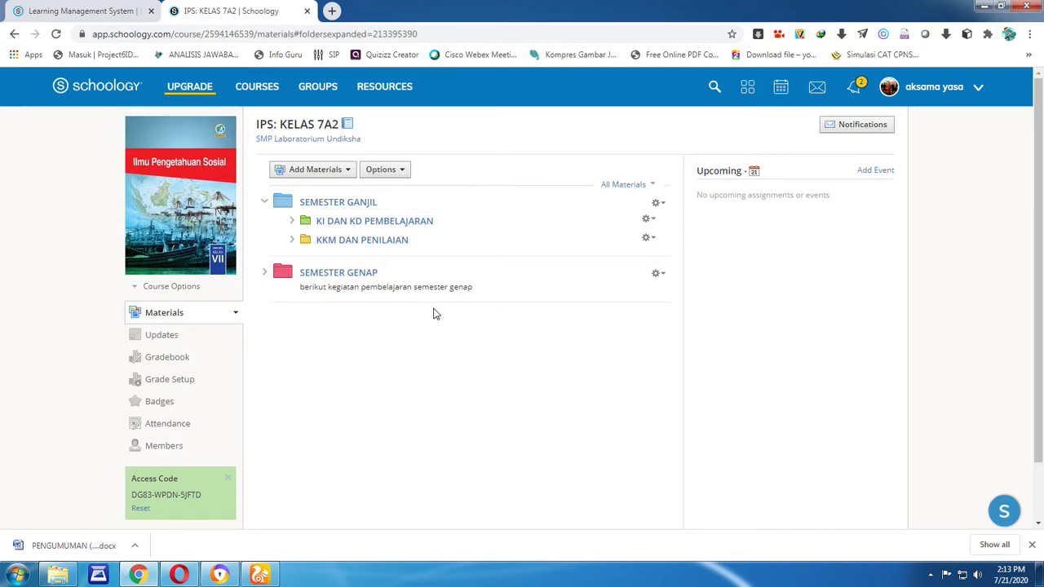
# Open the SEMESTER GANJIL folder and start a red subfolder in it titled BAB. 1 KERAJINAN
pyautogui.moveTo(383, 272); pyautogui.dragTo(539, 261)
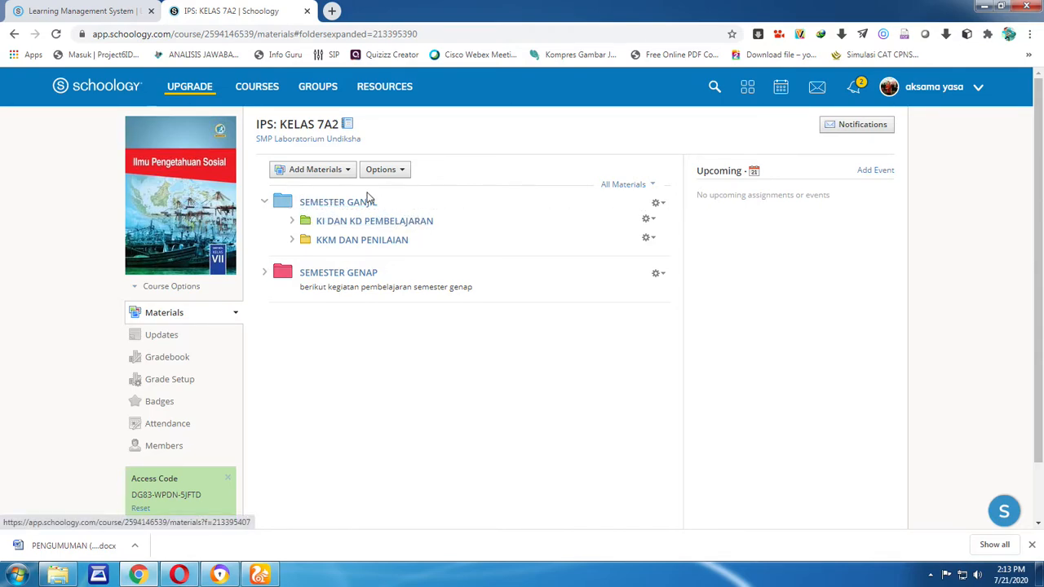
pyautogui.click(345, 204)
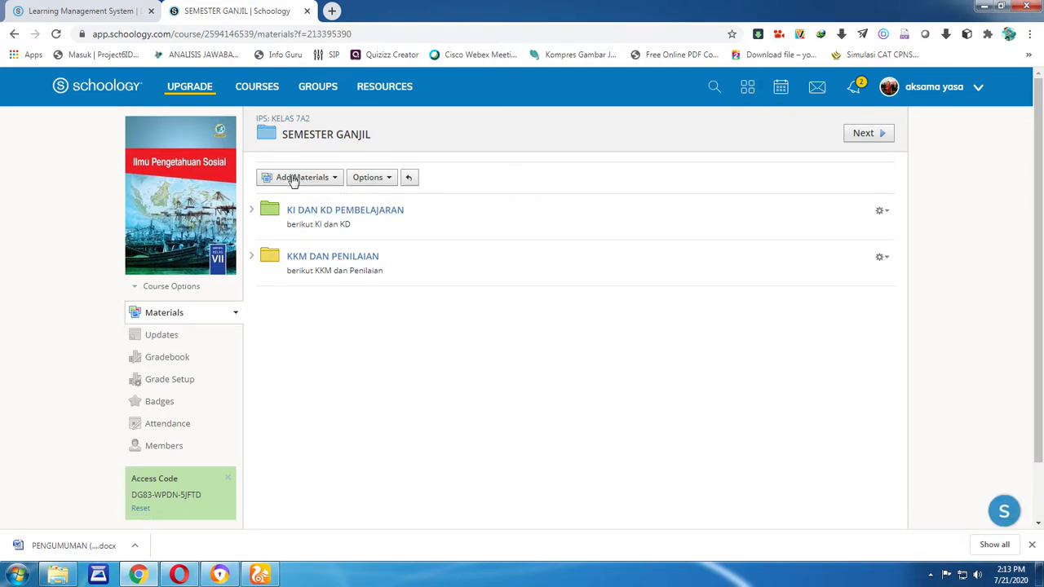
pyautogui.click(294, 179)
pyautogui.click(296, 198)
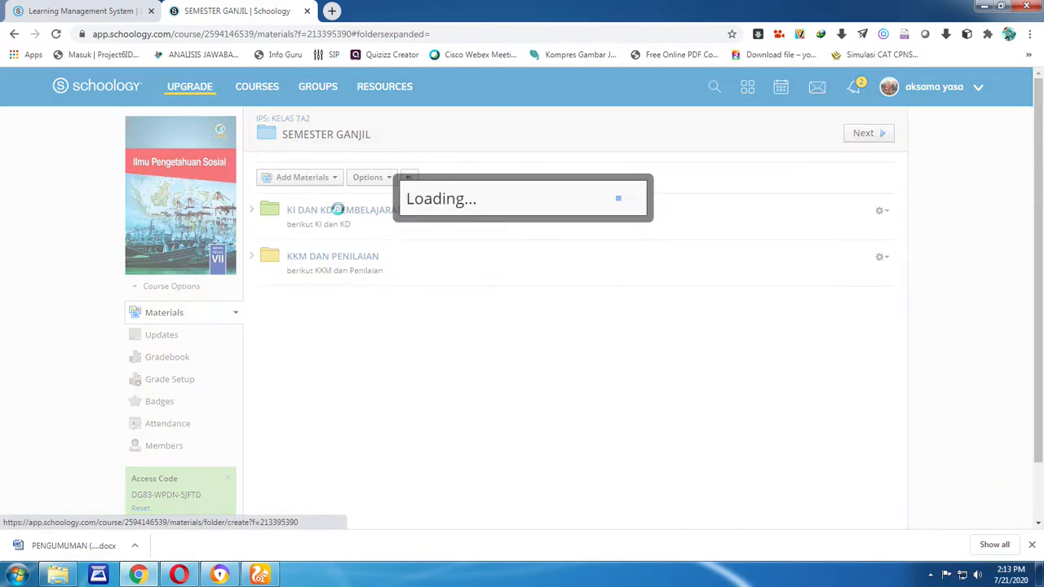
pyautogui.click(352, 168)
pyautogui.click(343, 143)
pyautogui.write('bab')
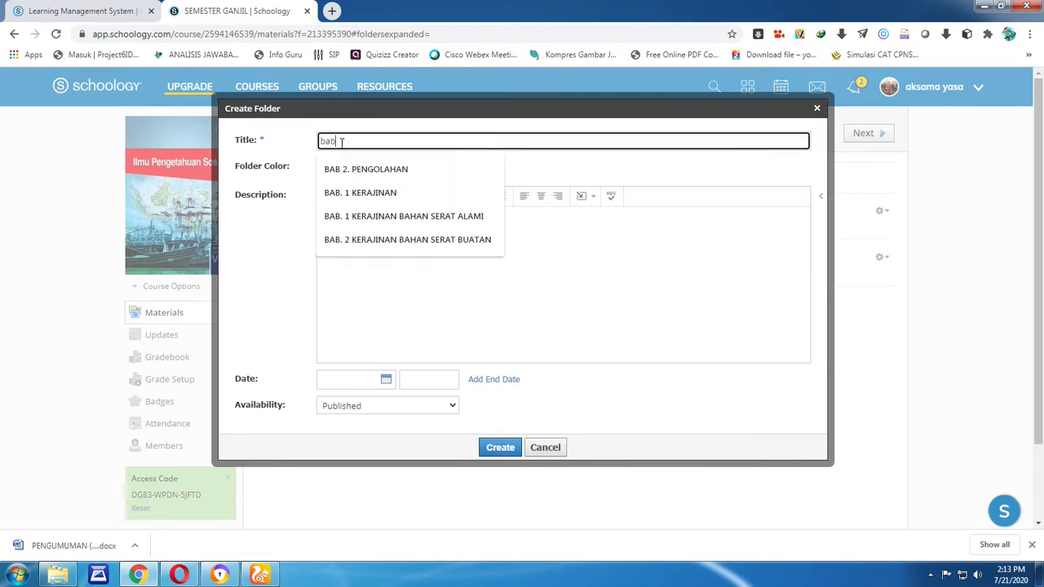
pyautogui.click(372, 194)
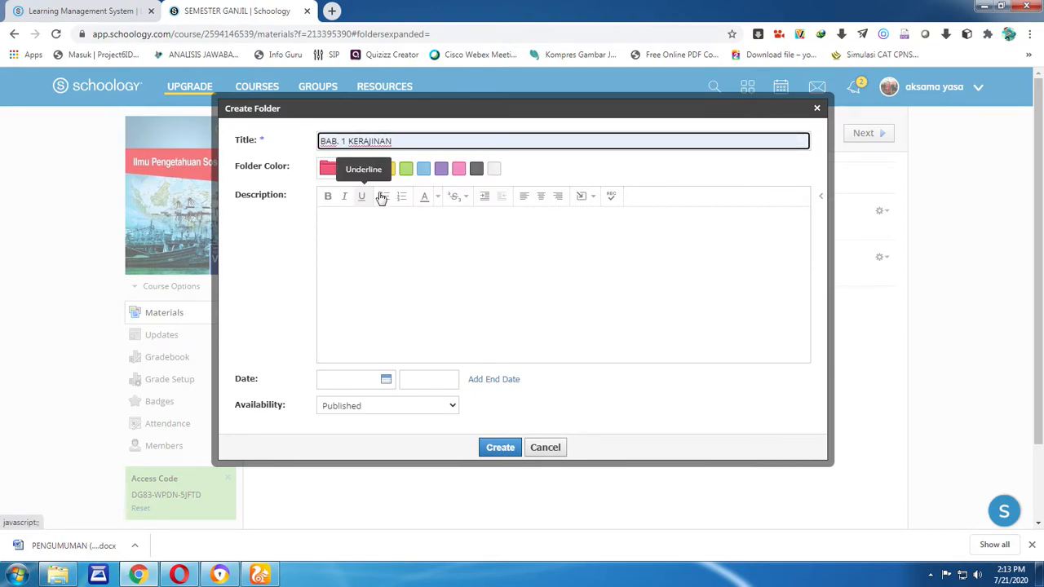
# Describe the folder as "berikut kegiatan pembelajaran bab 1", copy that description for reuse, and create the folder
pyautogui.click(371, 229)
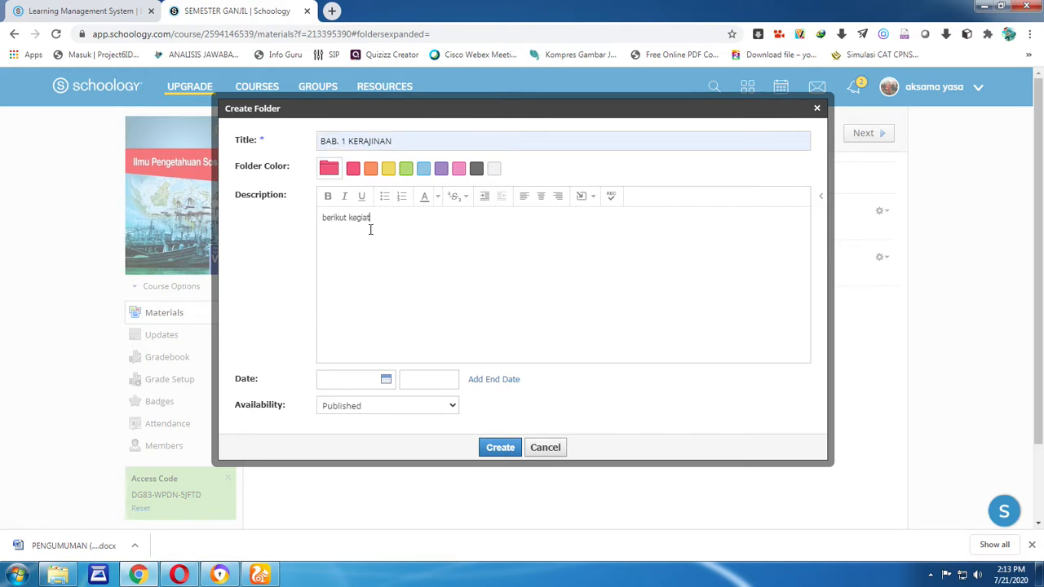
pyautogui.write('berikut kegiatan pembelajaran bab 1')
pyautogui.moveTo(471, 221); pyautogui.dragTo(320, 220)
pyautogui.rightClick(344, 219)
pyautogui.click(382, 240)
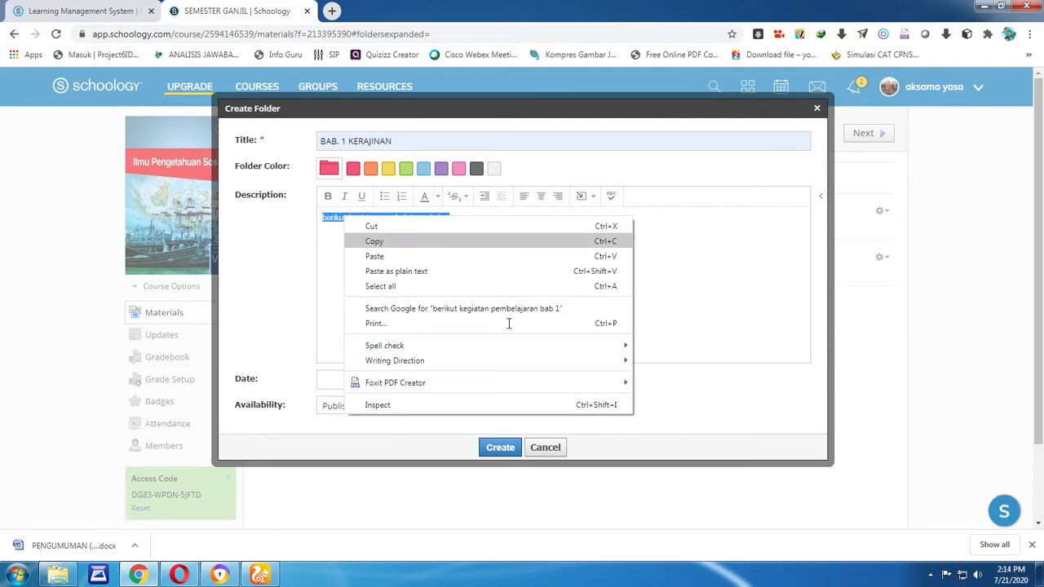
pyautogui.click(501, 448)
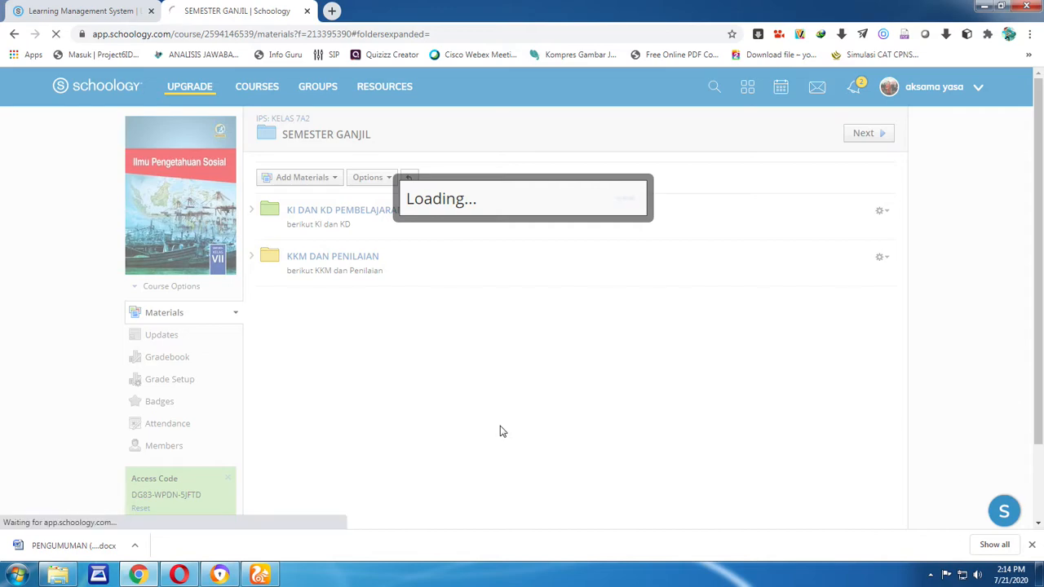
# Start a dark gray subfolder in SEMESTER GANJIL titled BAB 2. PENGOLAHAN
pyautogui.click(310, 181)
pyautogui.click(300, 199)
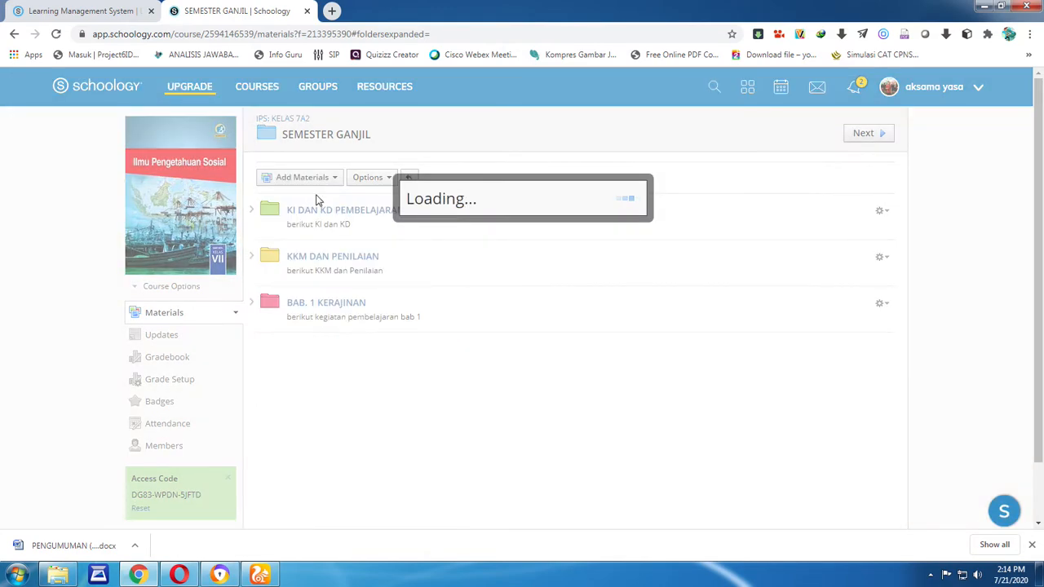
pyautogui.click(335, 141)
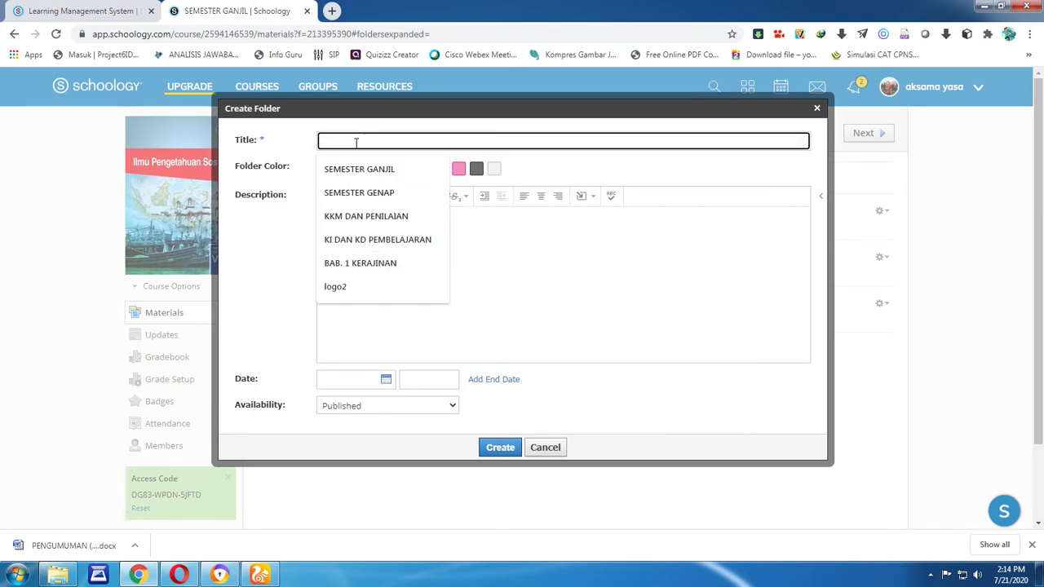
pyautogui.write('B')
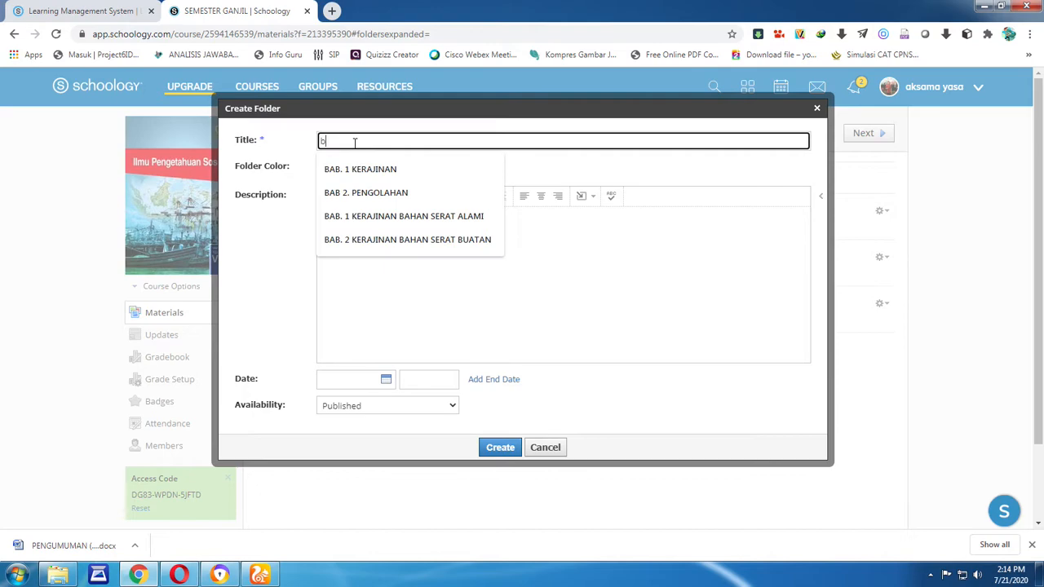
pyautogui.click(364, 193)
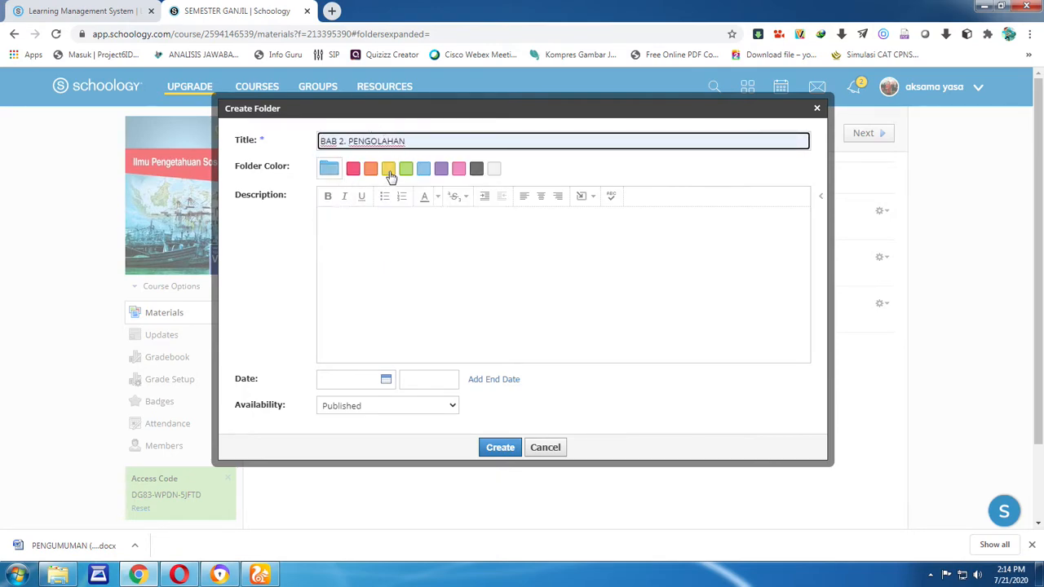
pyautogui.click(476, 169)
# Reuse the copied description, changed to "berikut kegiatan pembelajaran bab 2", and create the folder
pyautogui.click(361, 224)
pyautogui.rightClick(361, 221)
pyautogui.click(392, 297)
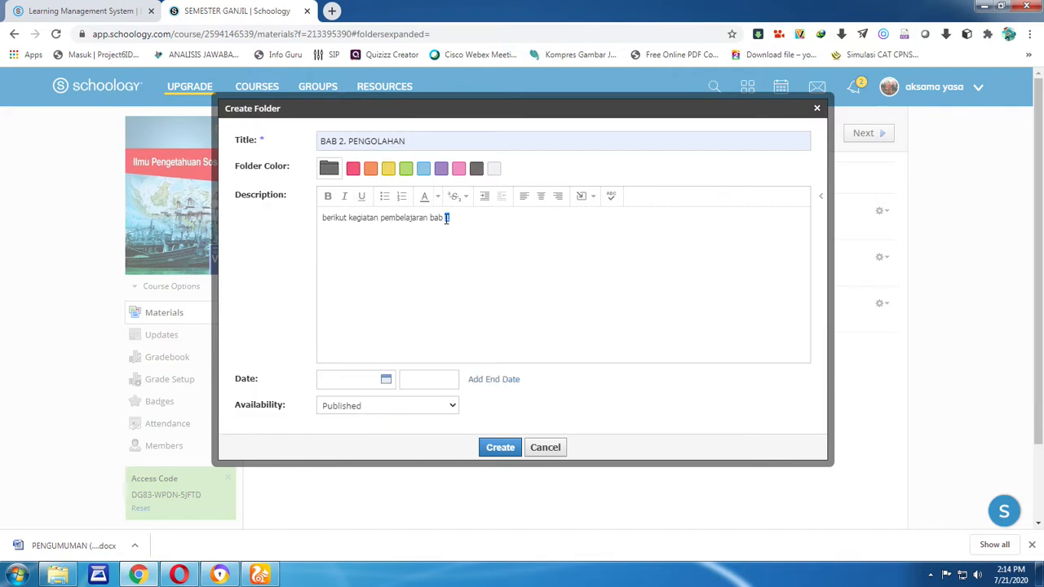
pyautogui.click(504, 448)
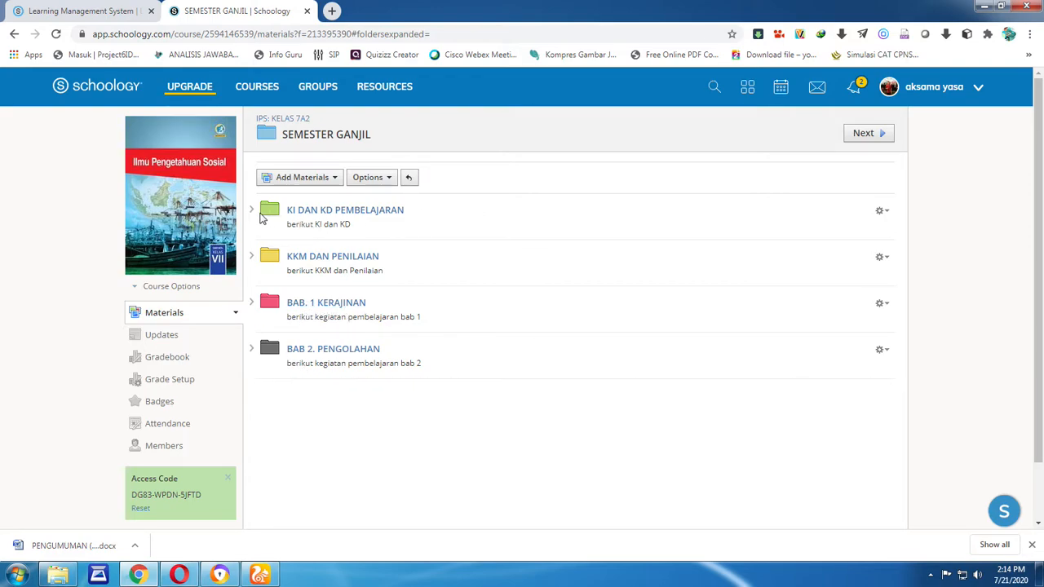
# Open the KI DAN KD PEMBELAJARAN subfolder and start a new page in it titled KI DAN KD PEMBELAJARAN
pyautogui.click(344, 211)
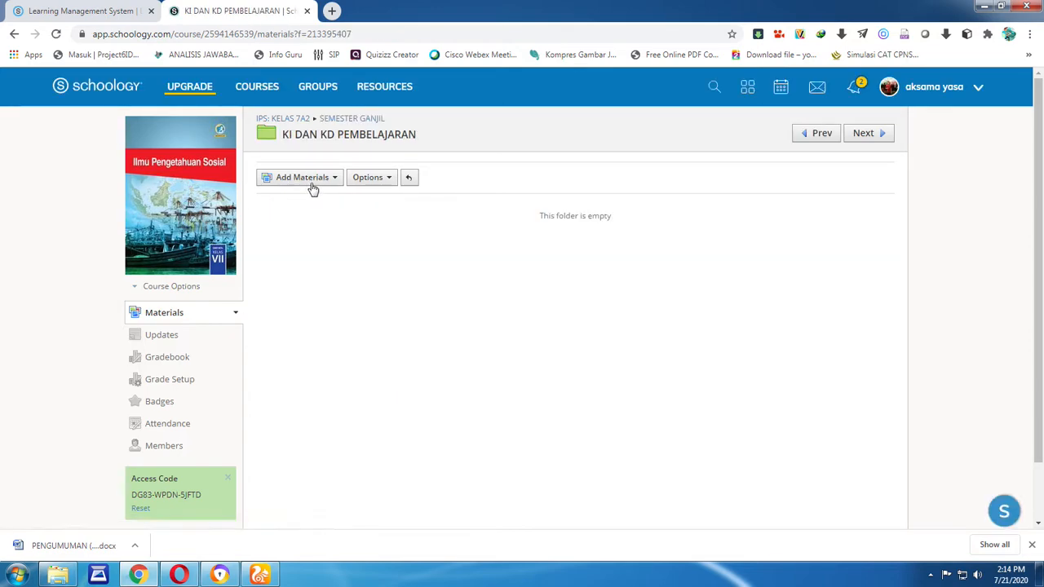
pyautogui.click(316, 181)
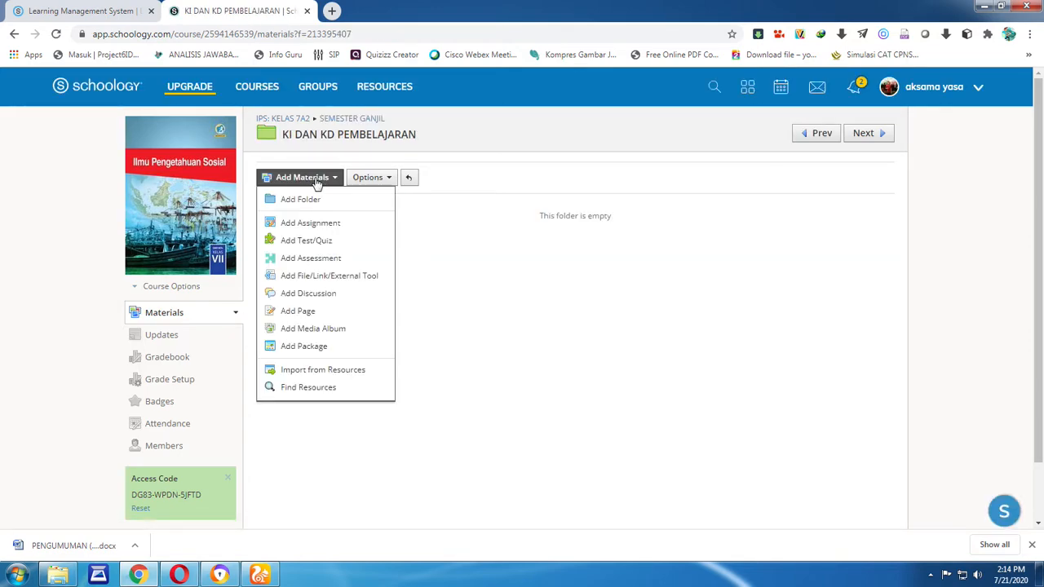
pyautogui.click(336, 315)
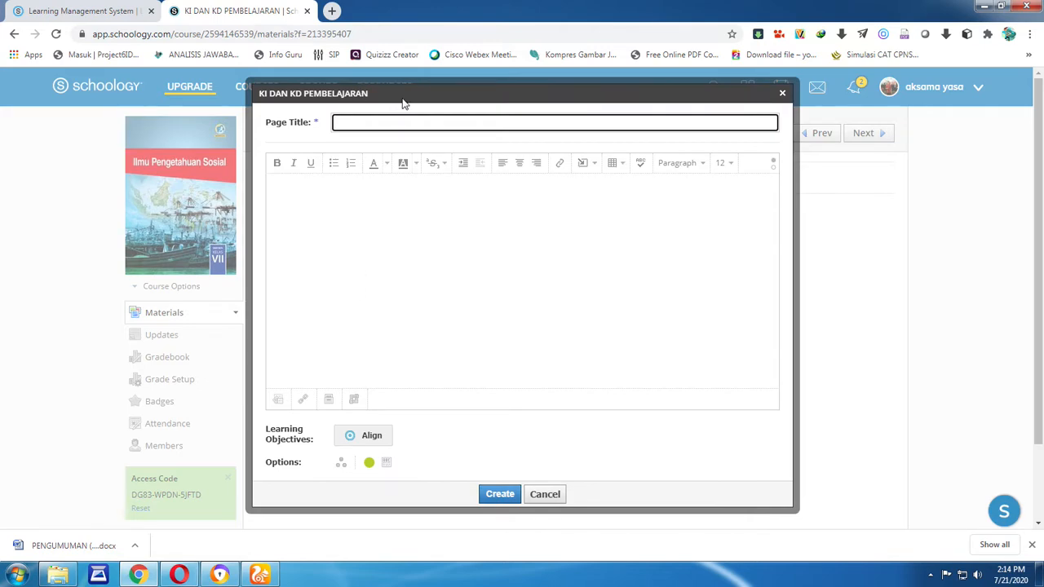
pyautogui.write('ki da')
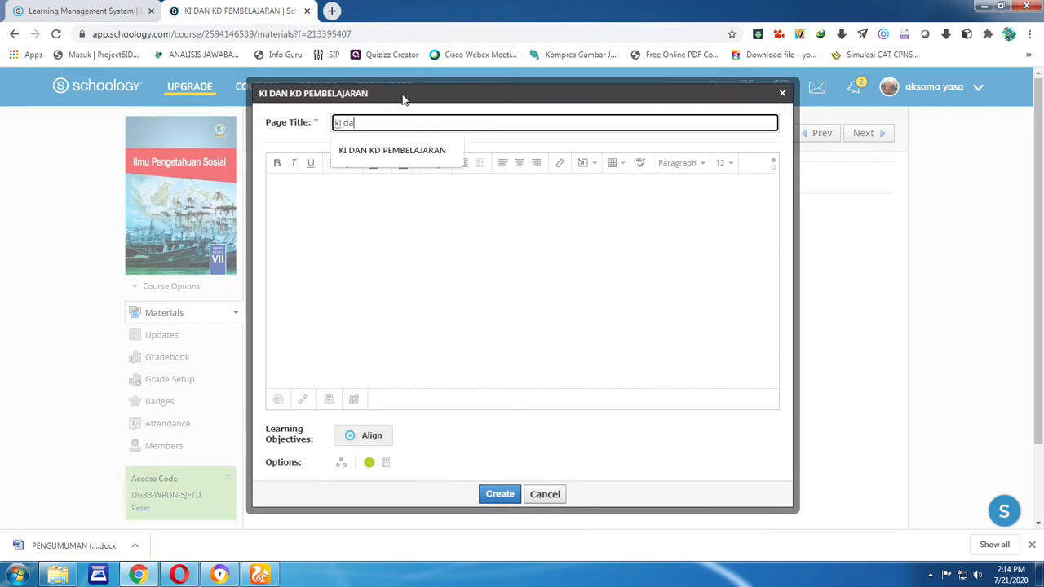
pyautogui.click(363, 150)
# Write "KI DAN KD PEMBELAJARAN" as the first line of the page content
pyautogui.click(310, 182)
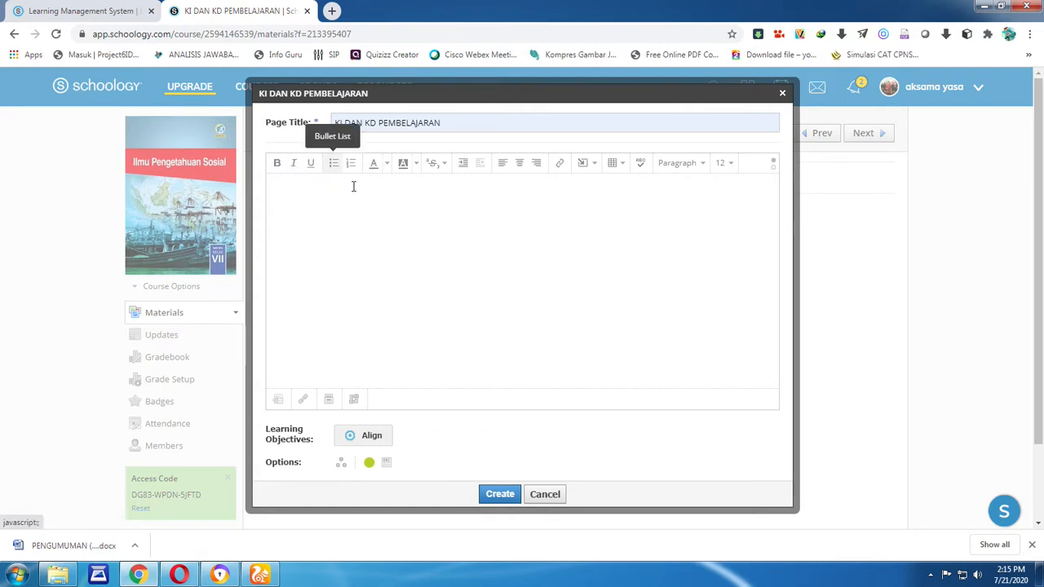
pyautogui.click(585, 164)
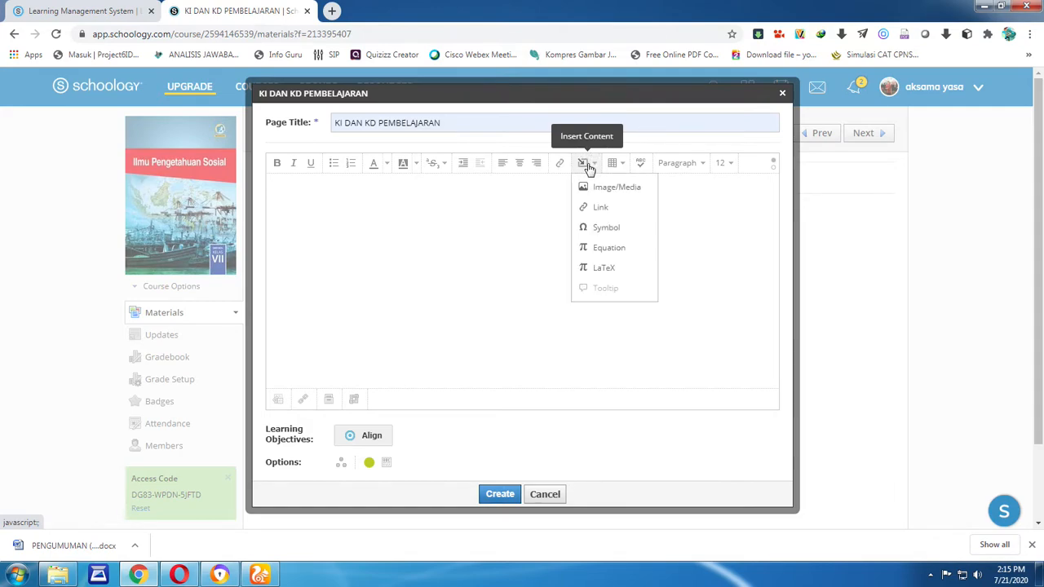
pyautogui.click(699, 223)
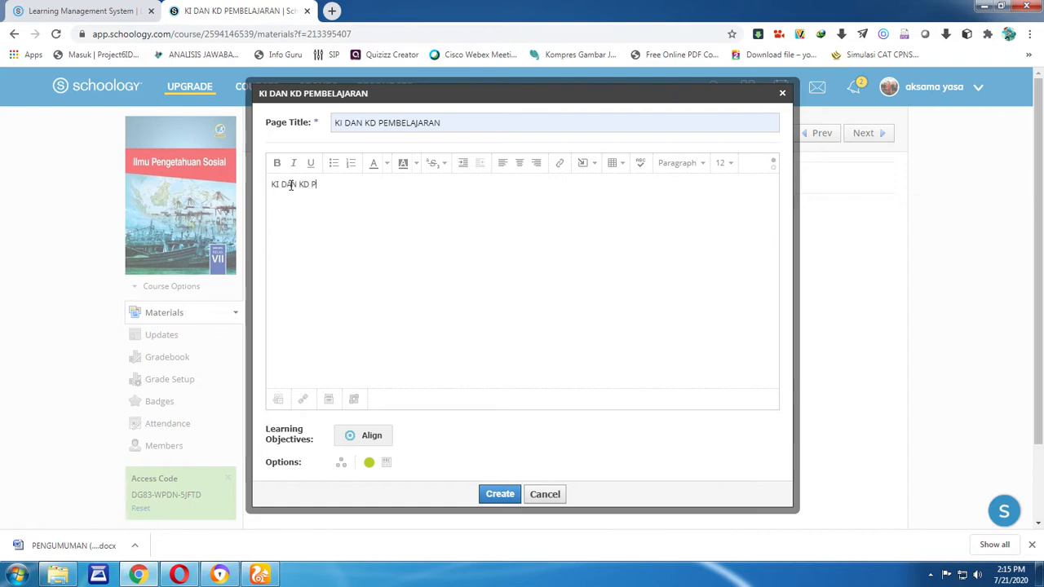
pyautogui.press('BackSpace')
pyautogui.press('BackSpace')
# Search Google in a new tab for "KI DAN KD PRAKARYA" and open the PDF lampiran-39-ki-dan-kd-k-13-smp-mts-prakarya.pdf
pyautogui.click(334, 11)
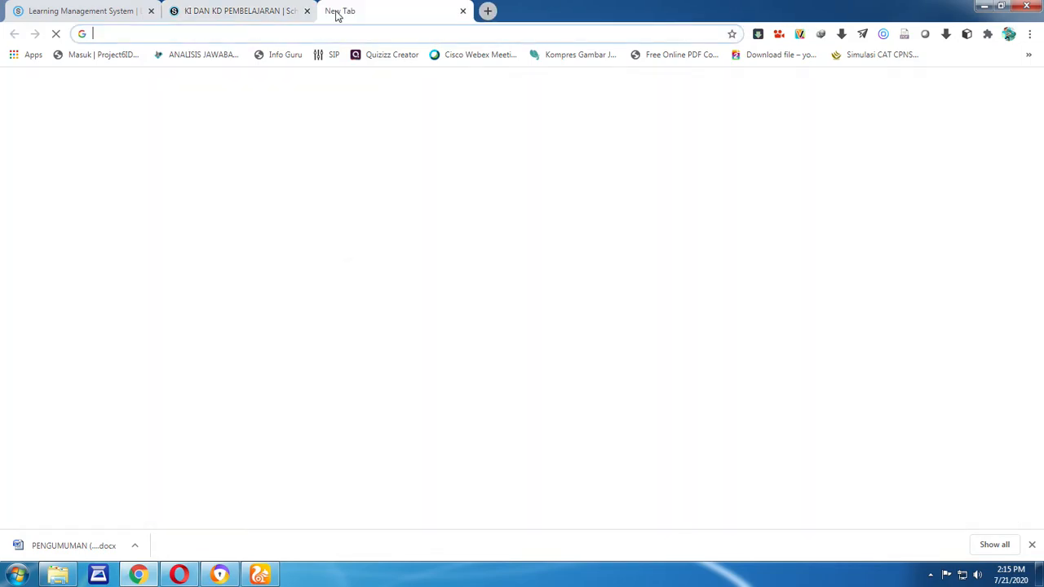
pyautogui.write('GO')
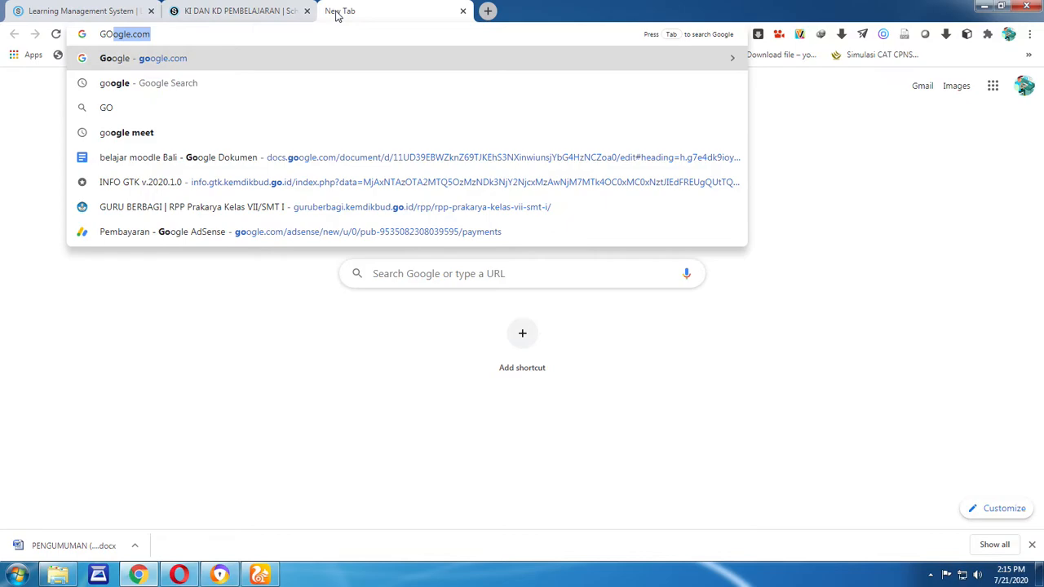
pyautogui.press('Return')
pyautogui.write('KI DAN KD')
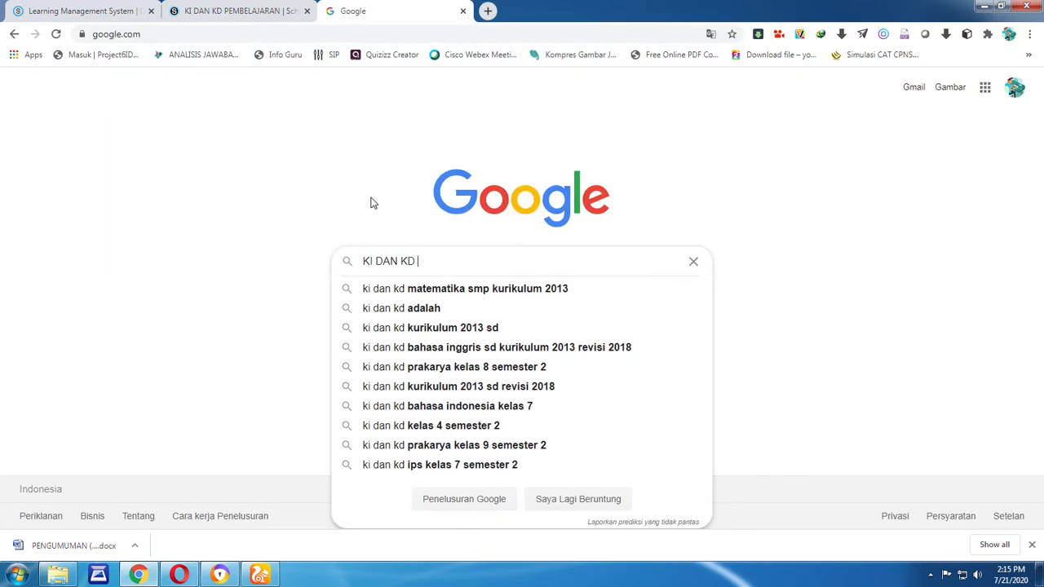
pyautogui.write(' PRAKARYA')
pyautogui.press('Return')
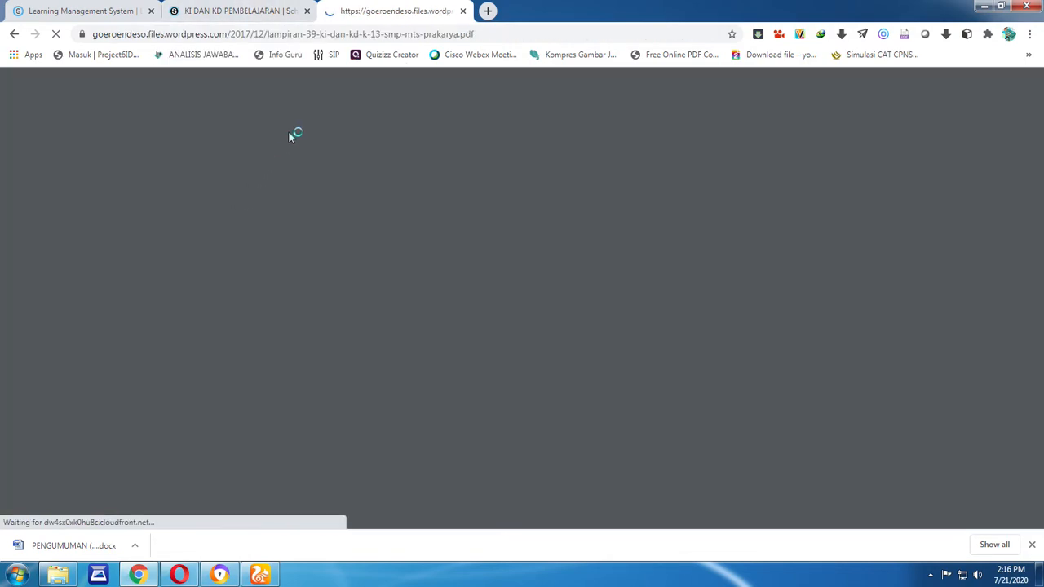
# Skim the first page of the KI/KD Prakarya PDF and copy its web address
pyautogui.scroll(-5, 651, 202)
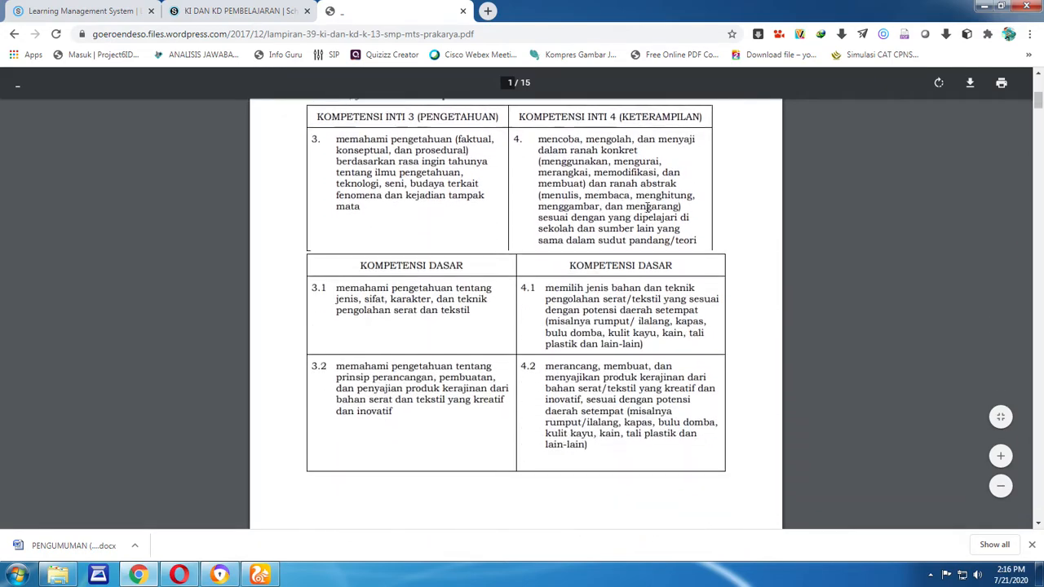
pyautogui.scroll(5, 650, 211)
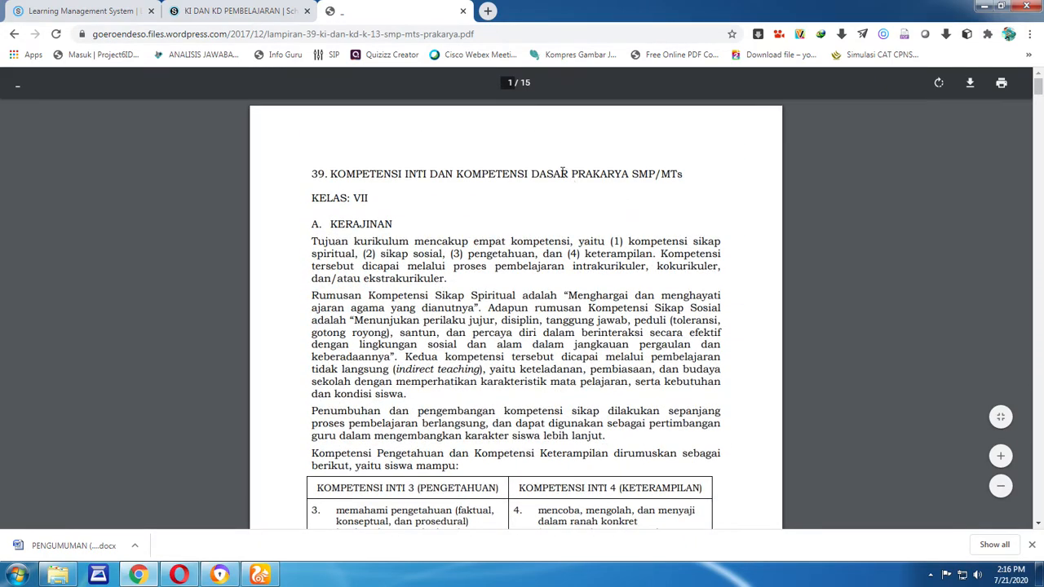
pyautogui.click(485, 35)
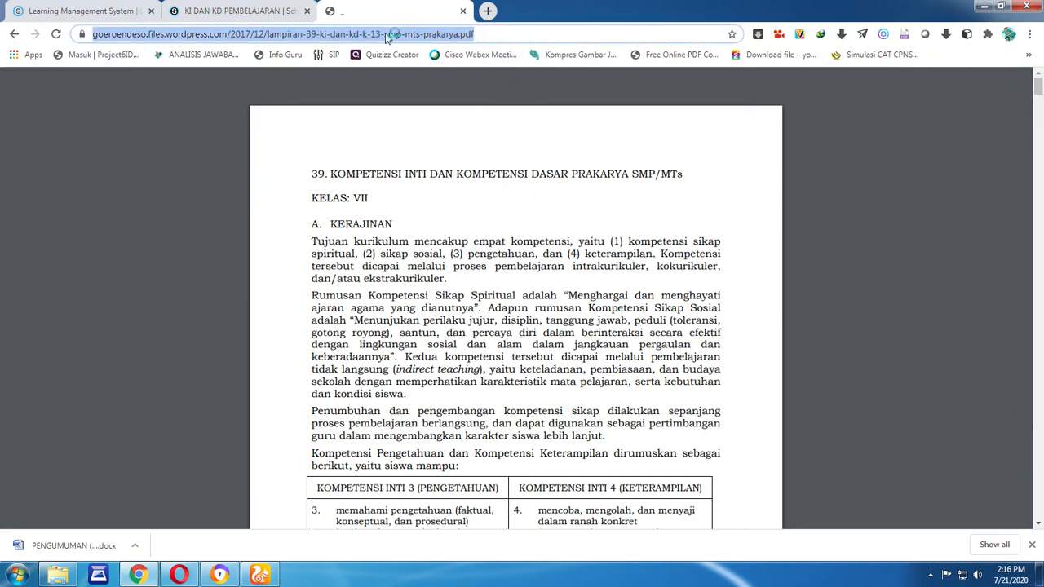
pyautogui.rightClick(358, 35)
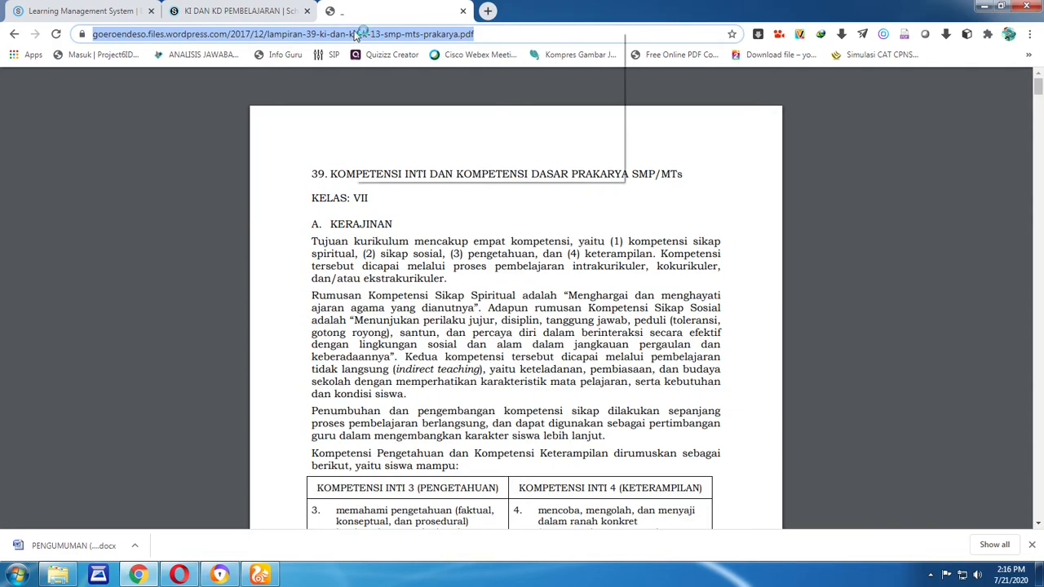
pyautogui.click(378, 79)
# Add the page line "KI DAN KD BISA DIAKSES PADA LINK BERIKUT :" and insert the copied PDF address as a link titled ": LINK KIDAN KD"
pyautogui.click(214, 10)
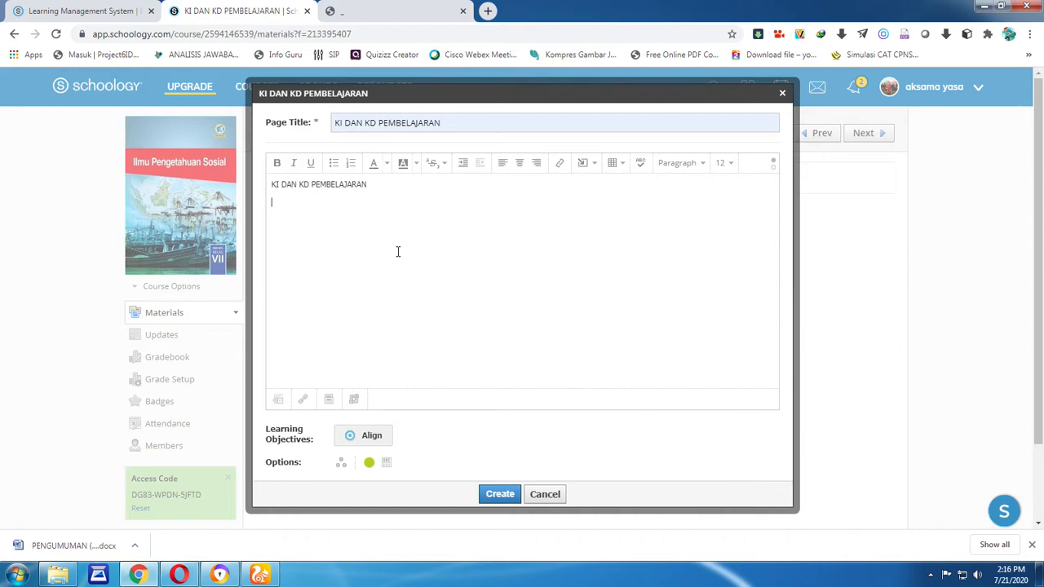
pyautogui.write('I DAN KD BISA DIAKSES PADA LINK BERIKUT :')
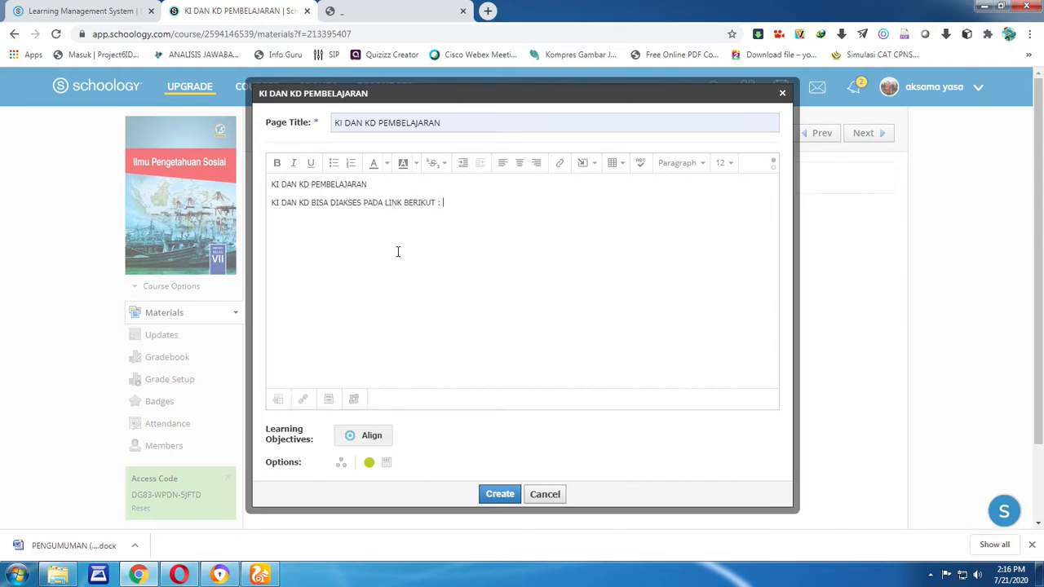
pyautogui.click(556, 168)
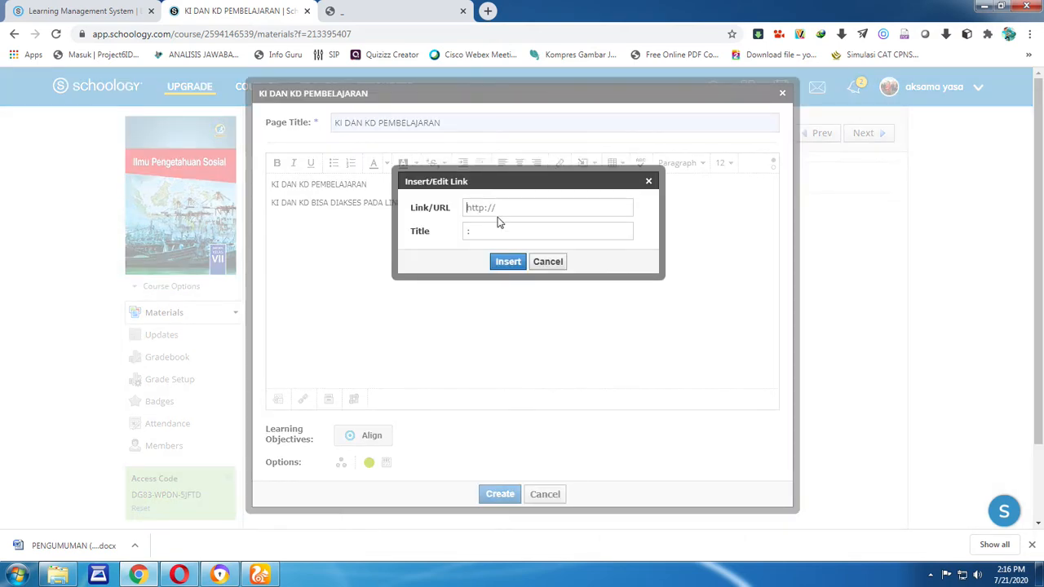
pyautogui.rightClick(497, 210)
pyautogui.click(543, 286)
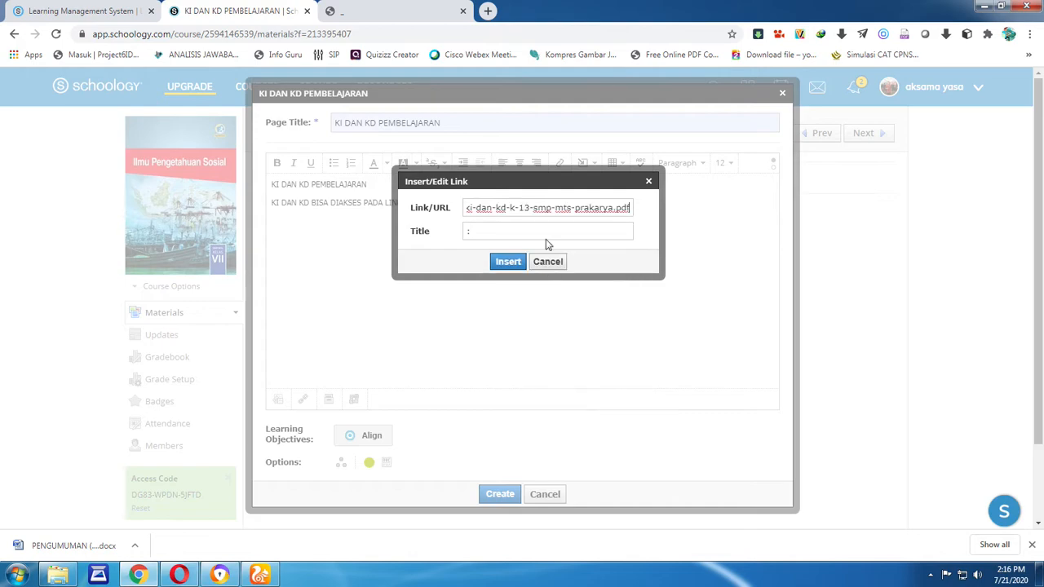
pyautogui.click(479, 231)
pyautogui.click(479, 230)
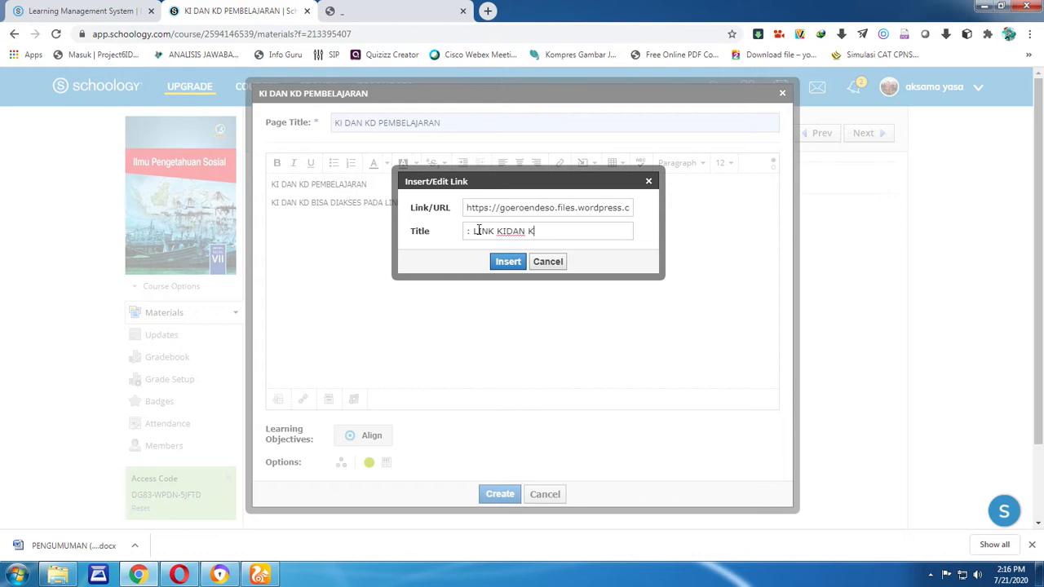
pyautogui.click(508, 263)
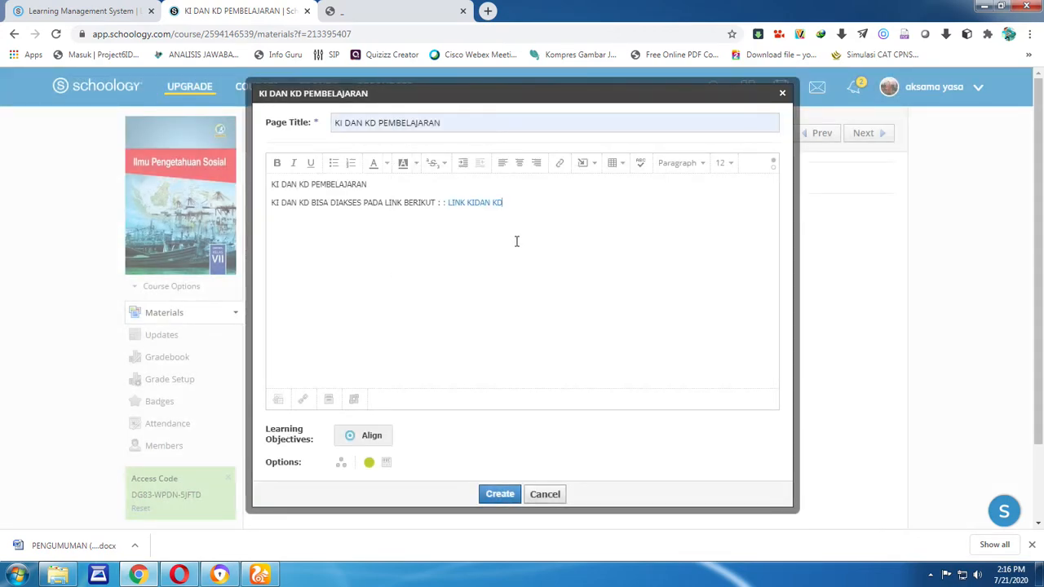
# Review the source PDF and examine the page editor's Insert Media options for uploading files and using web links
pyautogui.click(445, 204)
pyautogui.click(390, 11)
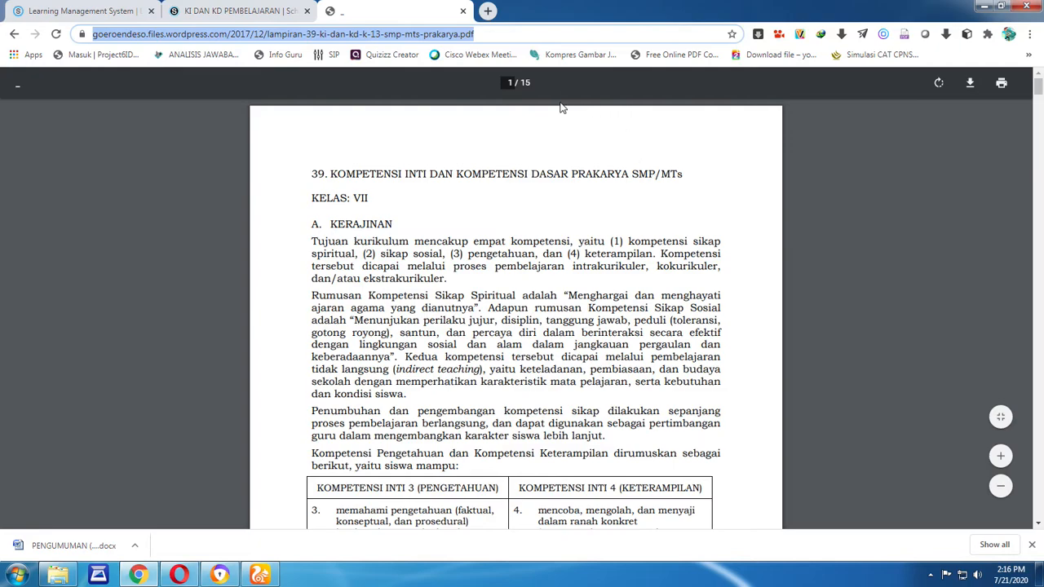
pyautogui.click(236, 9)
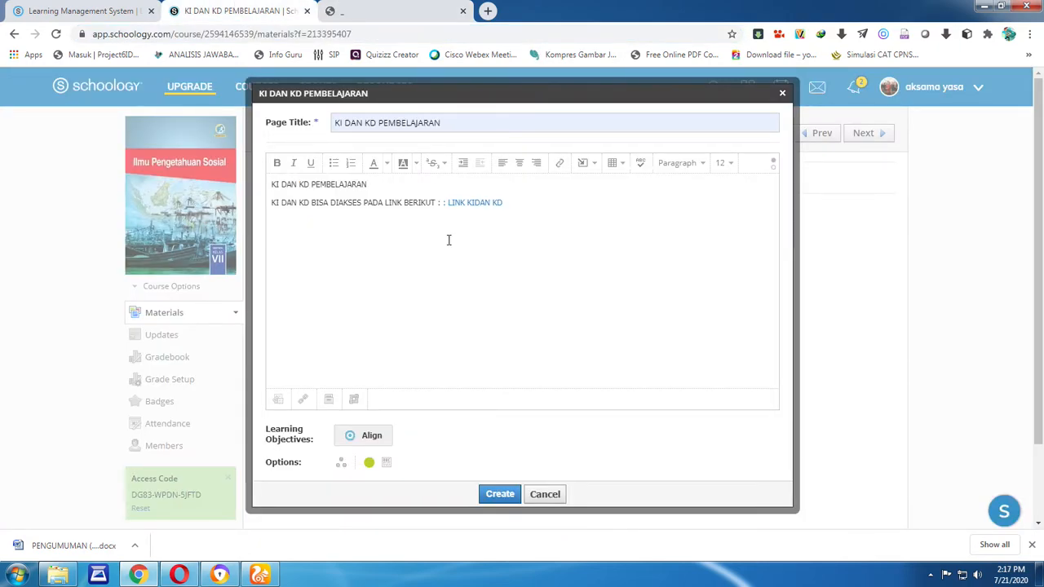
pyautogui.click(594, 167)
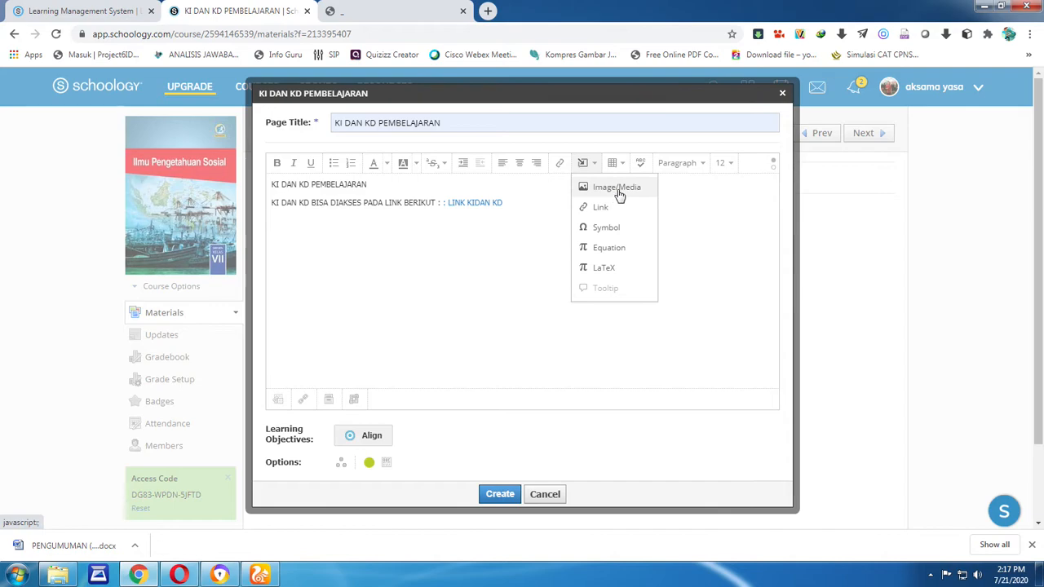
pyautogui.click(617, 190)
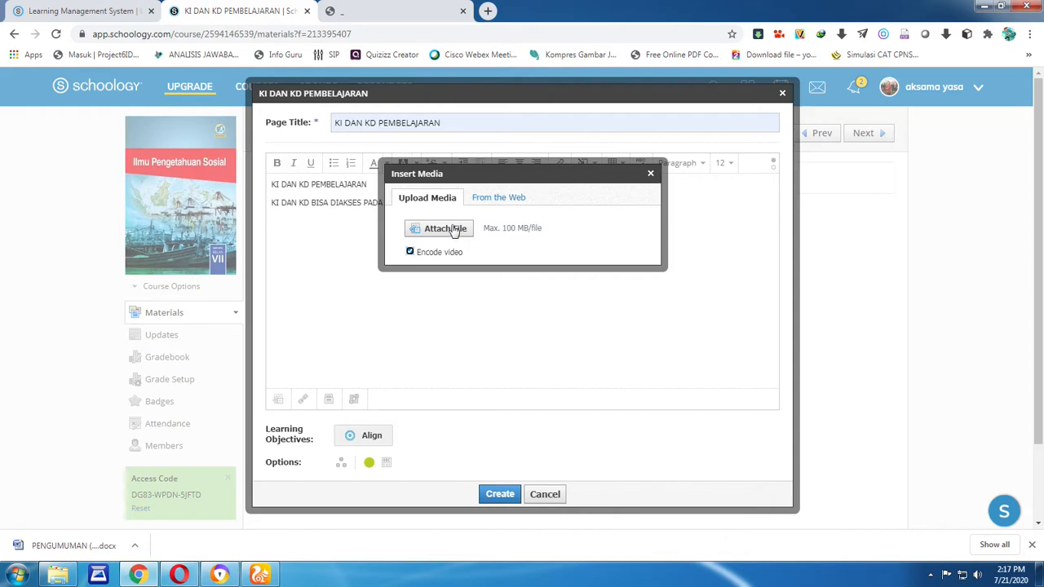
pyautogui.click(495, 199)
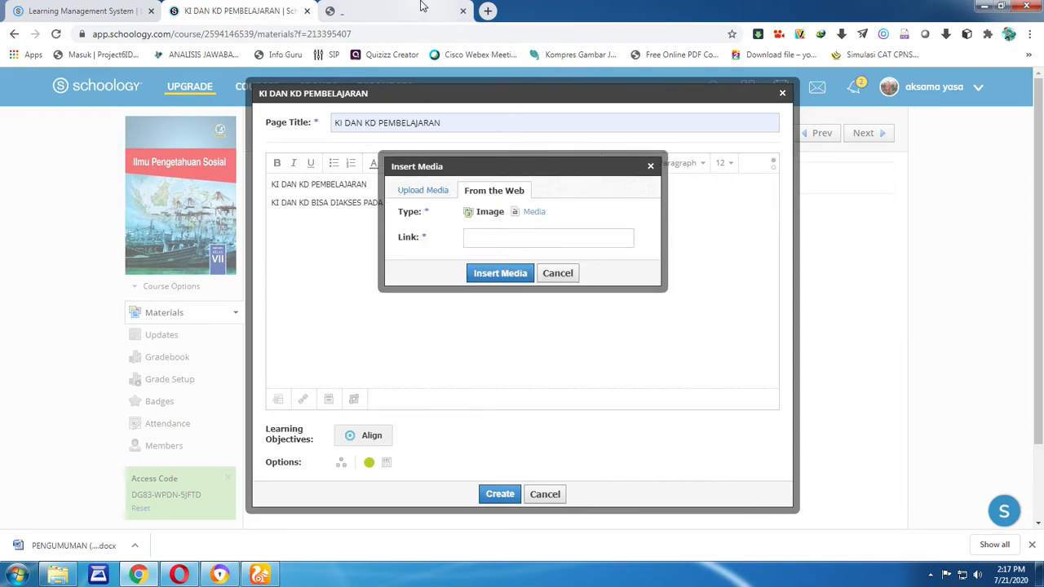
pyautogui.click(486, 238)
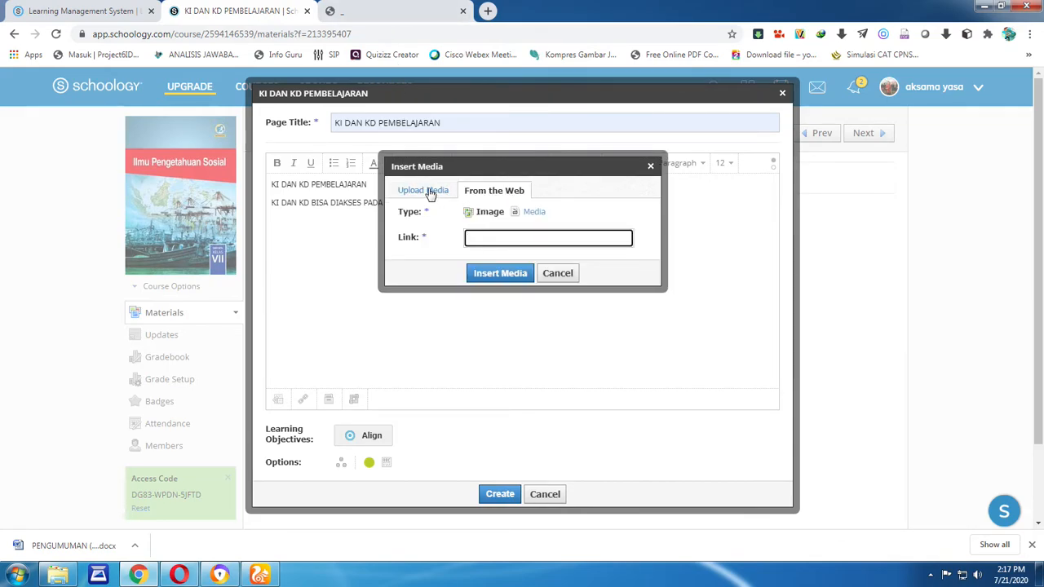
pyautogui.click(431, 193)
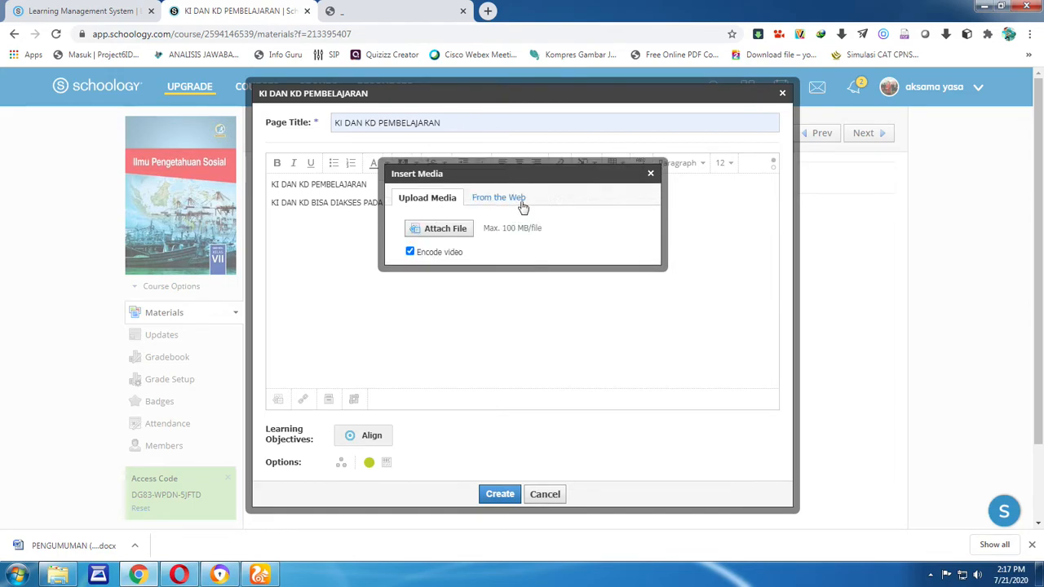
pyautogui.click(651, 175)
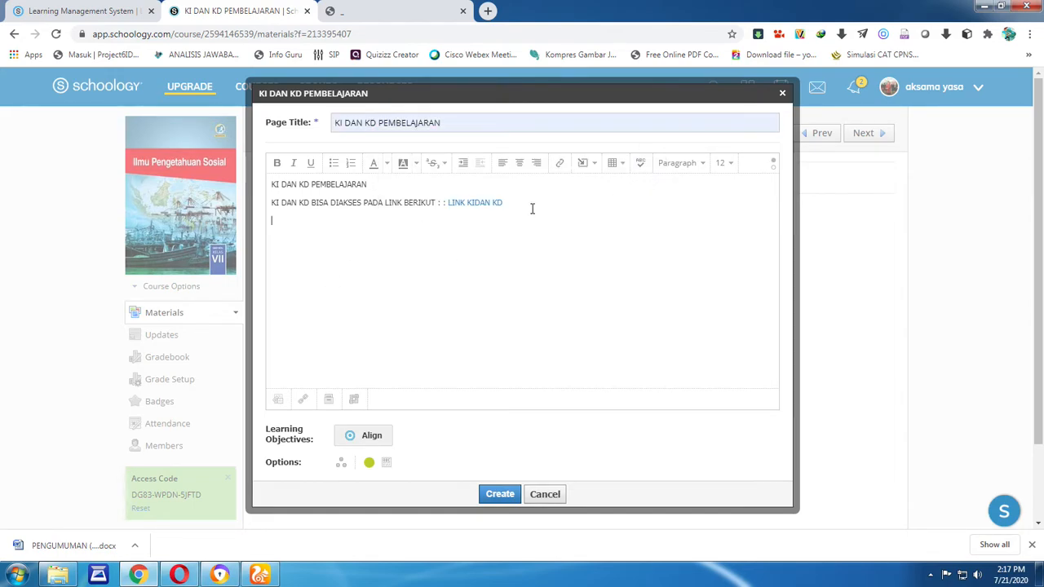
# Add the line "LAMPIRAN DAN KD BISA DI DOWNLOAD PADA LAMPIRAN BERIKUT:" below the link line in the page body
pyautogui.press('Return')
pyautogui.write('LAMPIRAN DAN KD BISA DI DO')
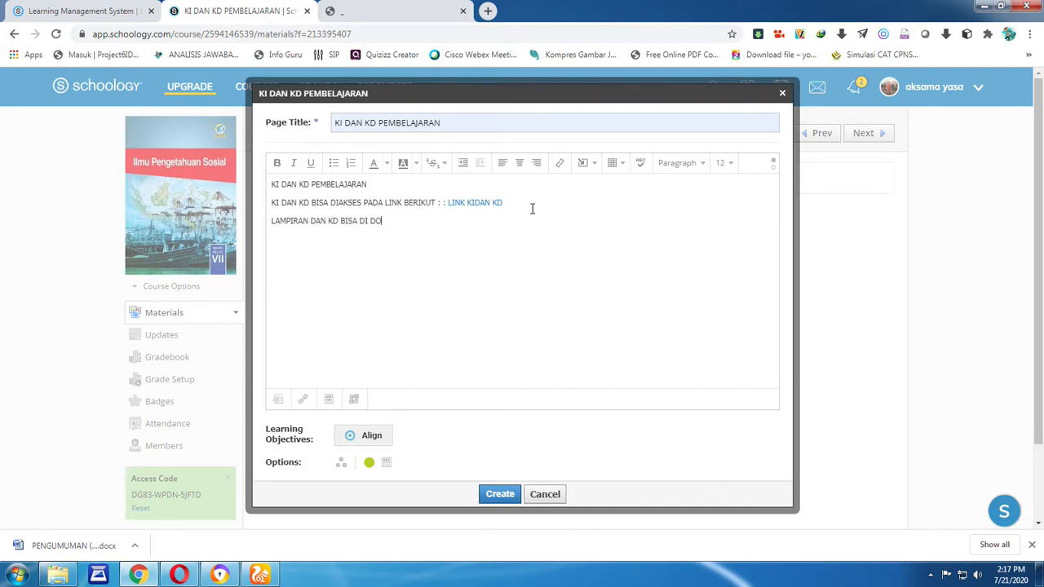
pyautogui.write('WNLOAD PADA LAMPIRAN BERIKUT:')
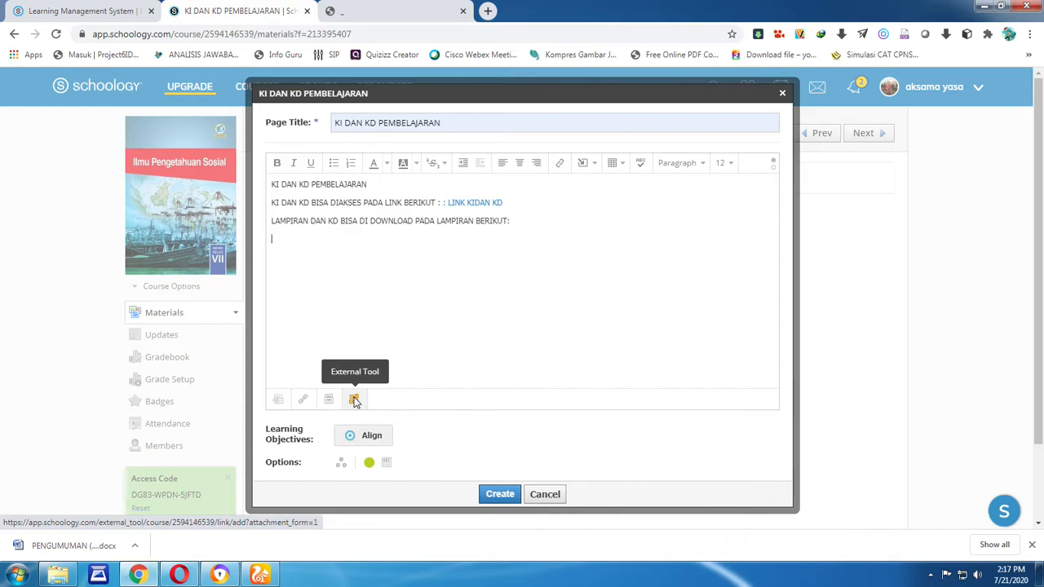
# Attach the file ABSEN ONLINE.doc from the Downloads folder to the page and create the page
pyautogui.click(280, 400)
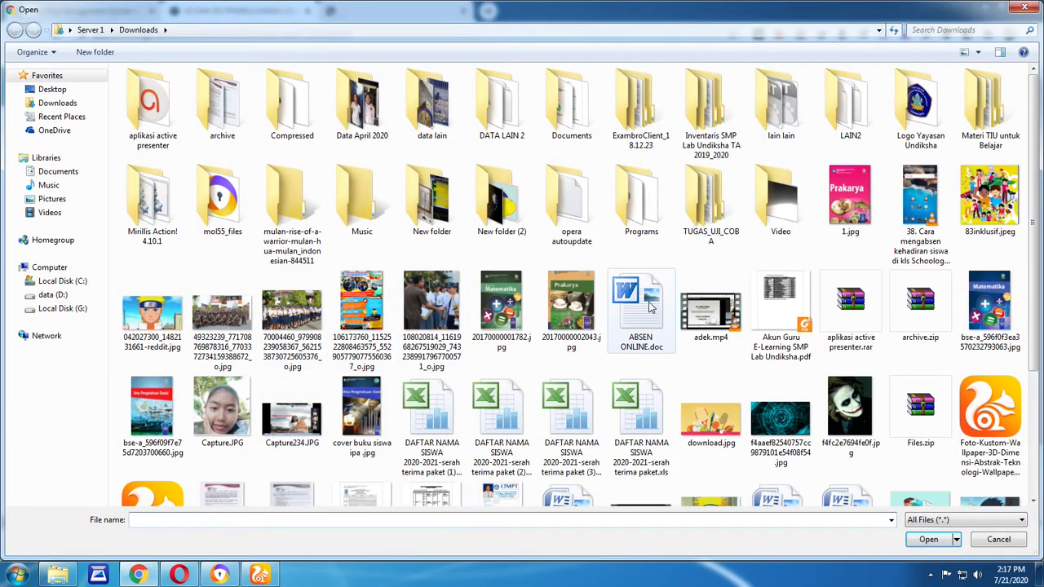
pyautogui.doubleClick(643, 309)
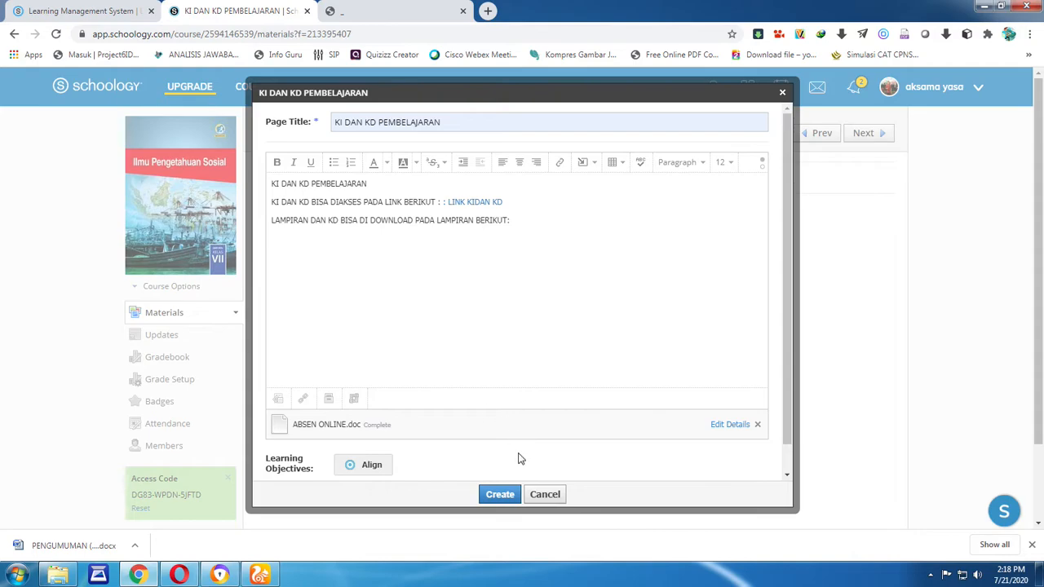
pyautogui.click(499, 494)
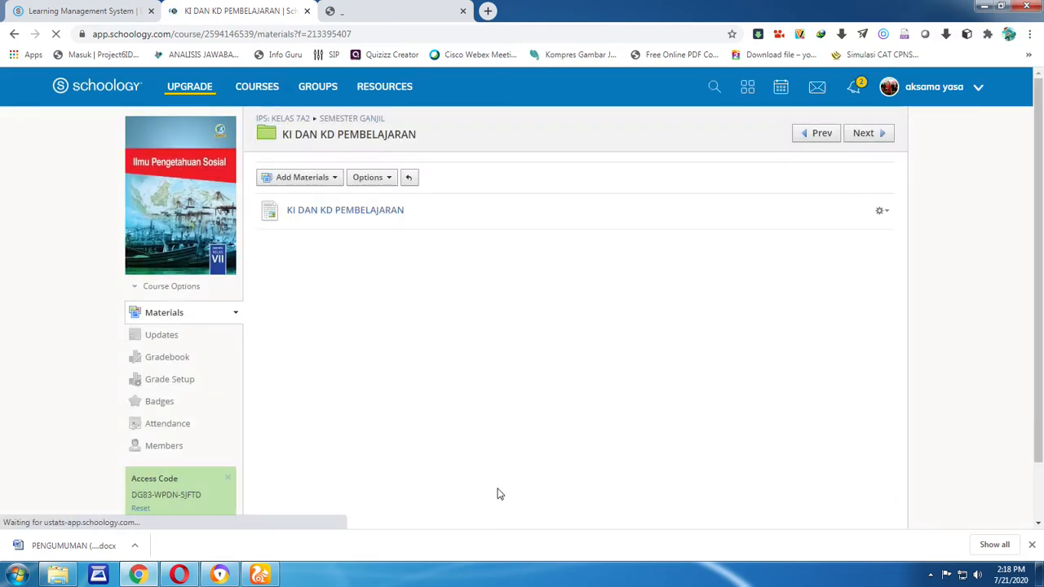
# Open the KI DAN KD PEMBELAJARAN page and test its LINK KIDAN KD link and the ABSEN ONLINE.doc download
pyautogui.click(356, 215)
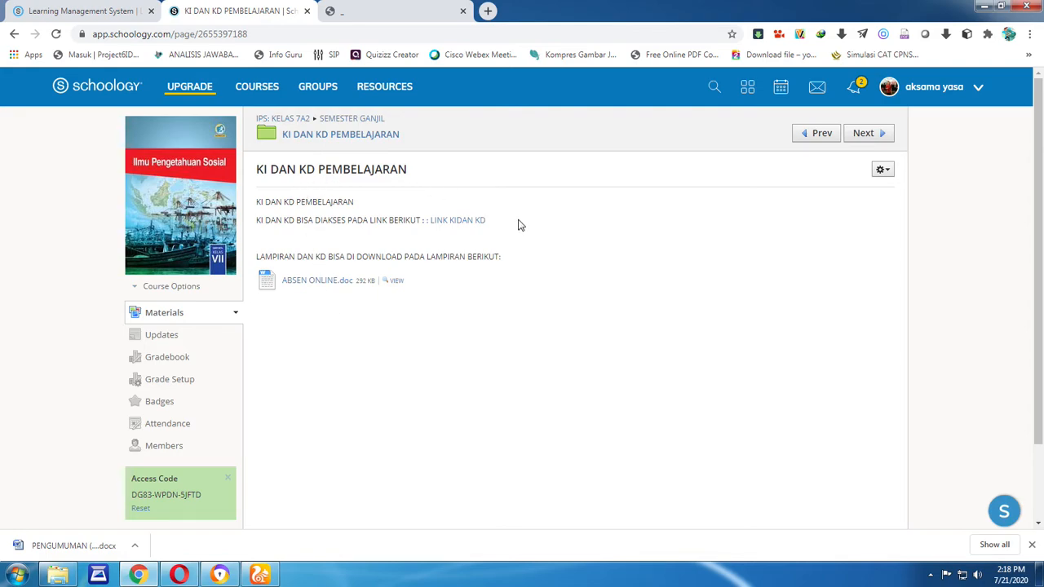
pyautogui.click(448, 224)
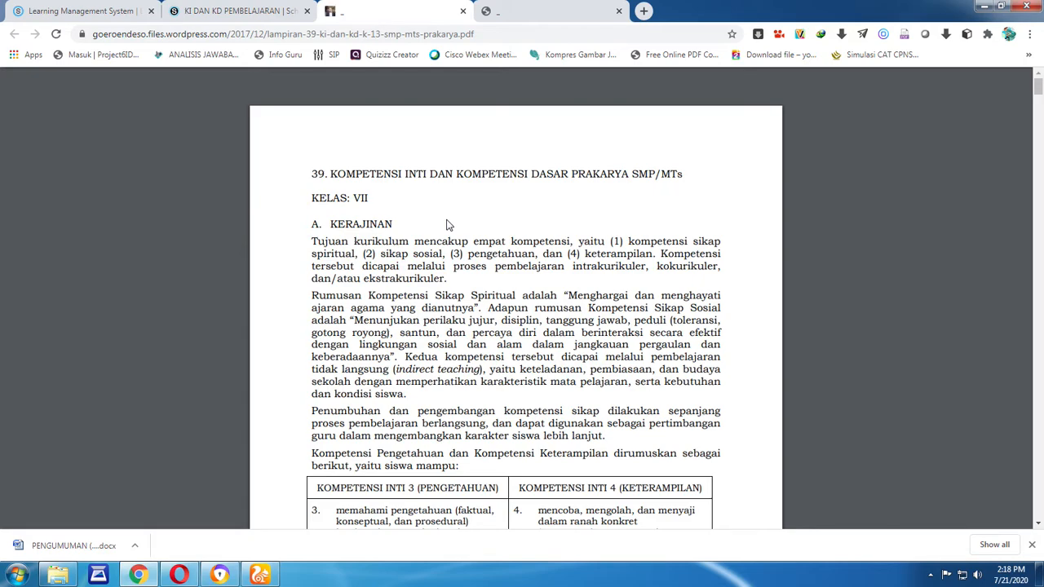
pyautogui.hotkey('ctrl', 'shift', 'Tab')
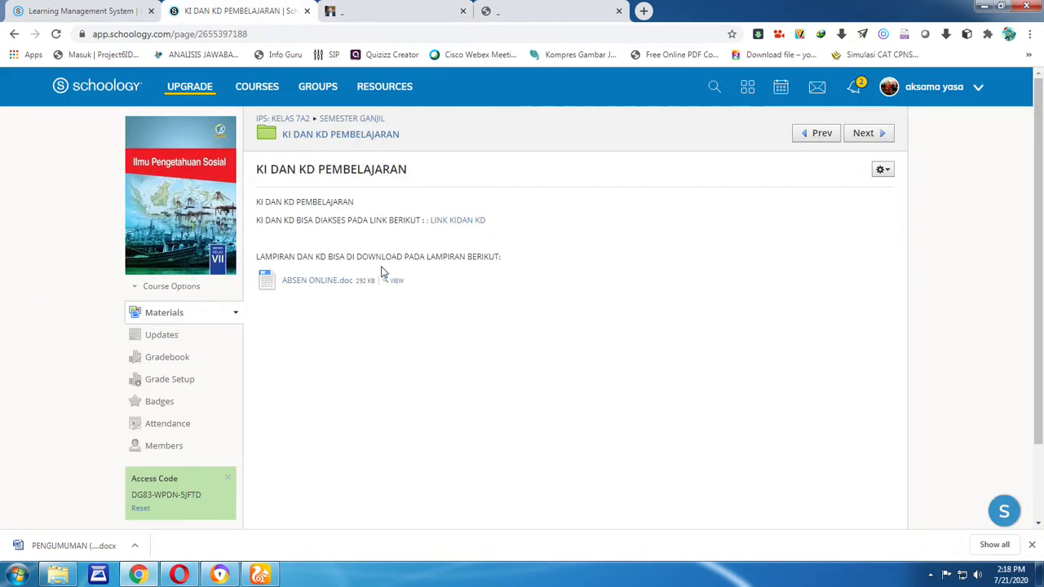
pyautogui.click(317, 282)
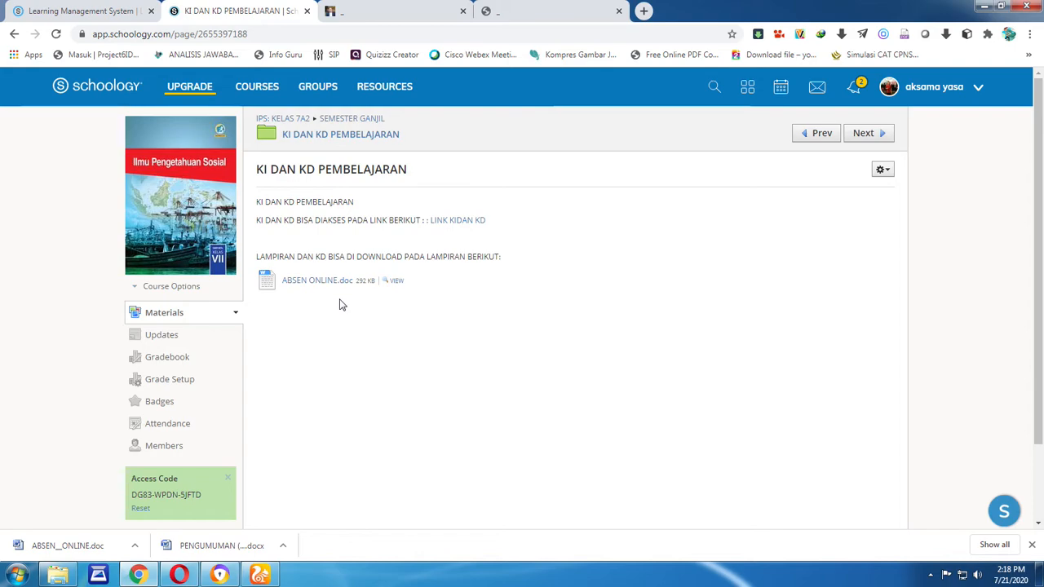
# Return to the SEMESTER GANJIL folder, preview its subfolders and open BAB. 1 KERAJINAN
pyautogui.click(345, 121)
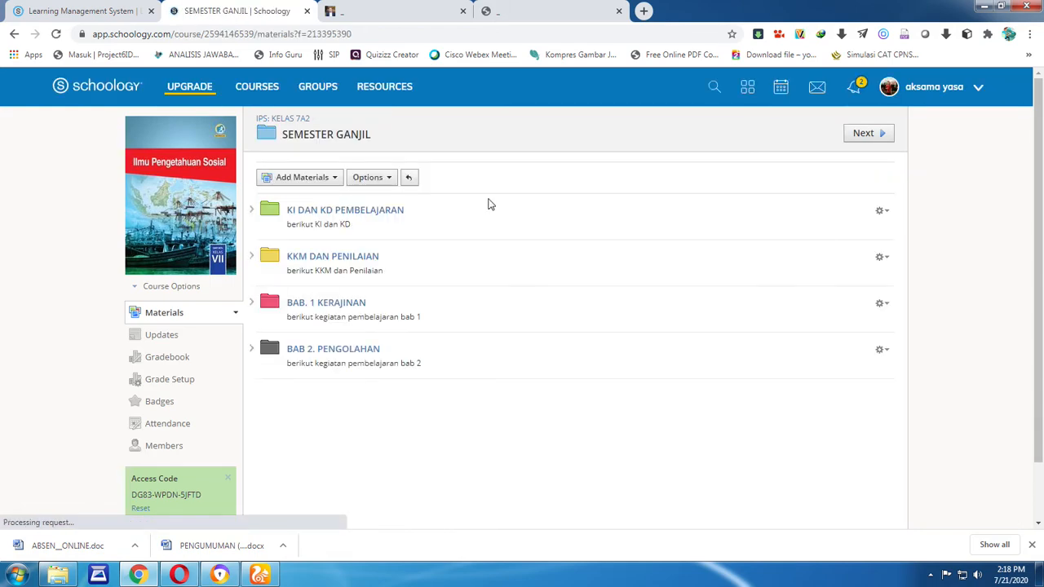
pyautogui.click(256, 257)
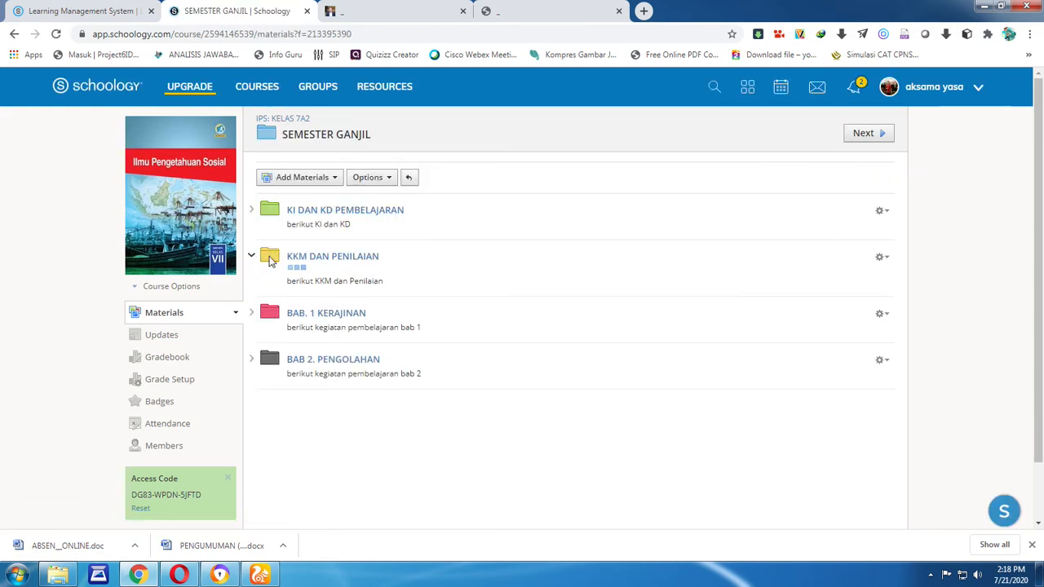
pyautogui.click(253, 306)
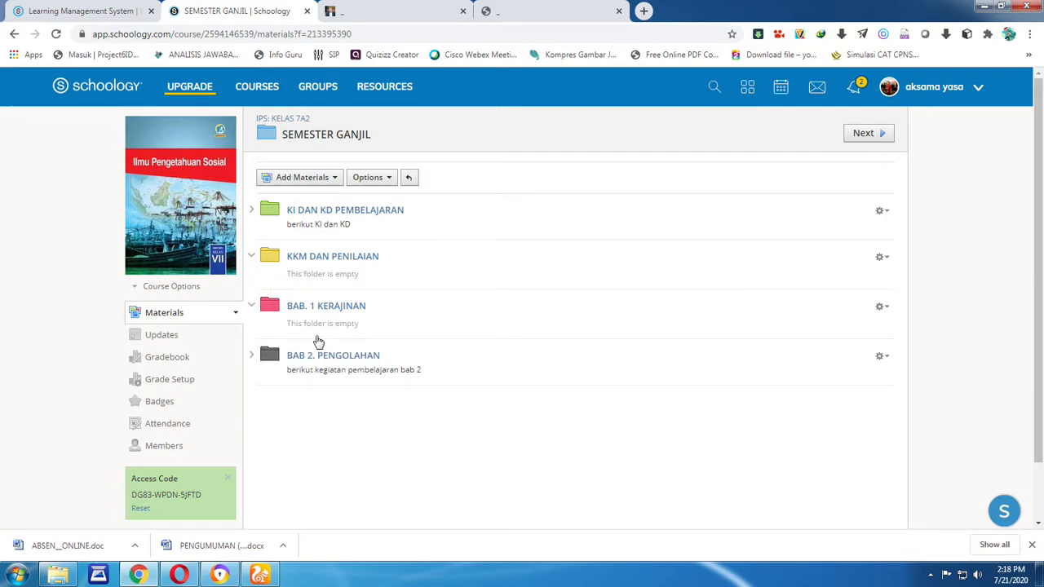
pyautogui.click(346, 308)
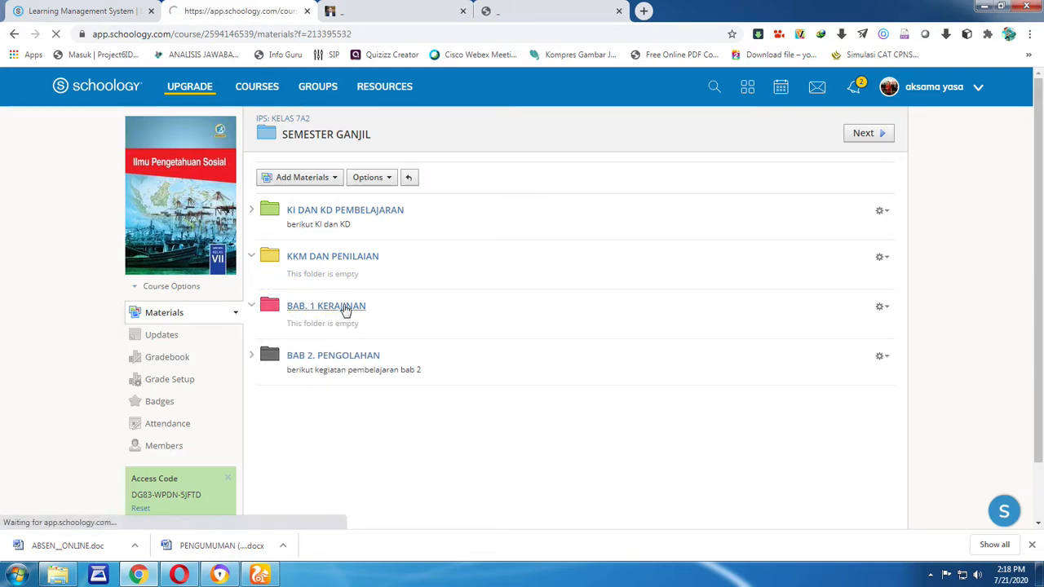
# Start a new page titled "MATERI PERTEMUAN 1" with the body line "BERIKUT MATERI KERAJINA PERTEMUAN 1"
pyautogui.click(314, 181)
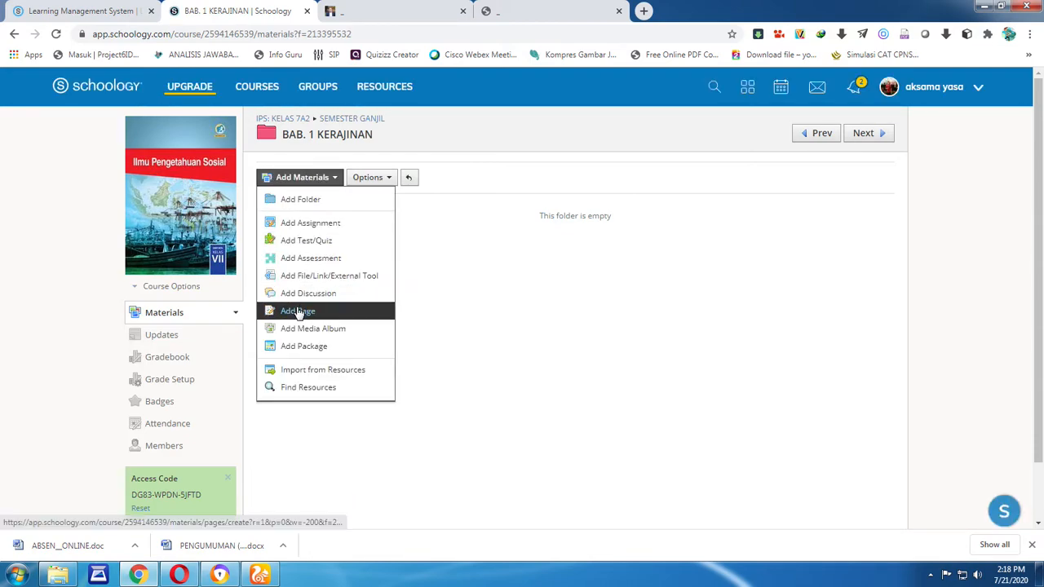
pyautogui.click(298, 312)
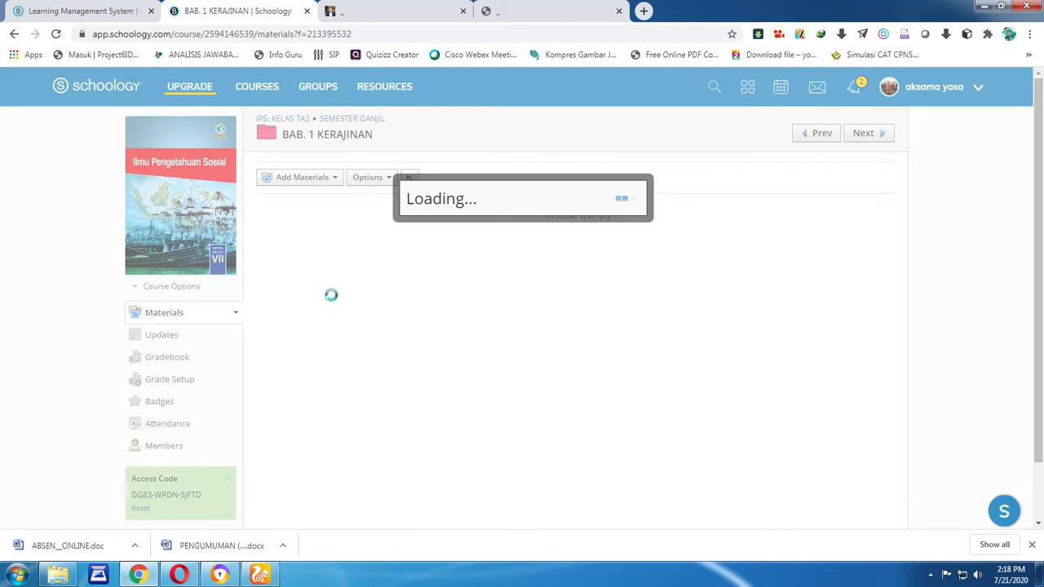
pyautogui.click(349, 128)
pyautogui.write('MATERI PERTEMUAN 1')
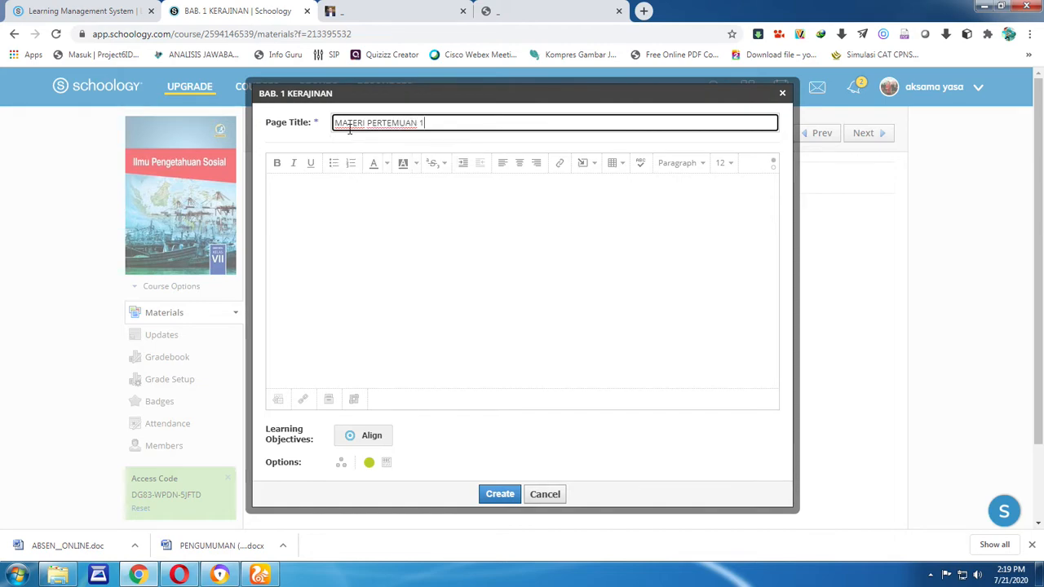
pyautogui.click(342, 192)
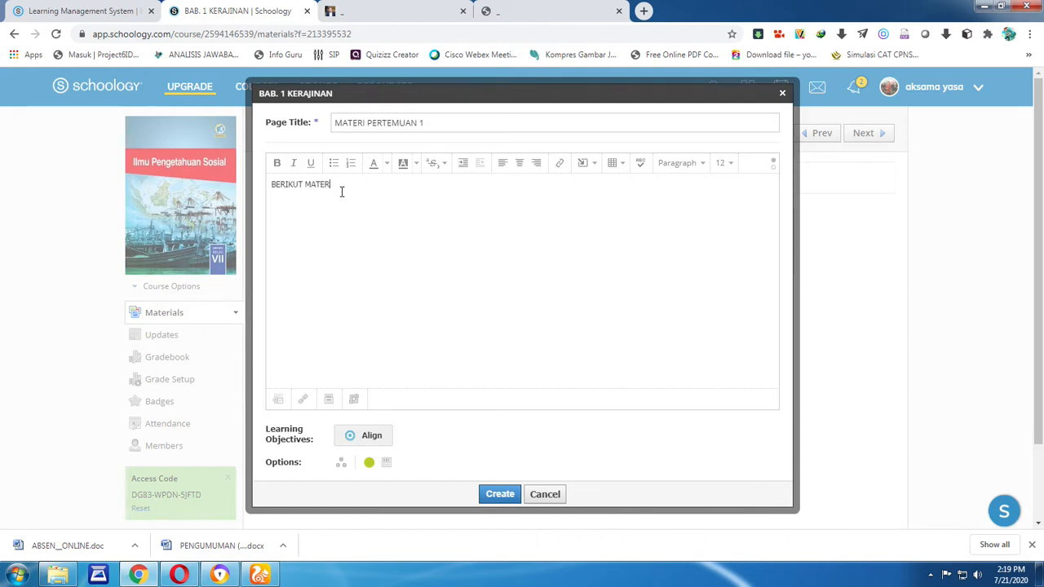
pyautogui.write('KERA')
# Open Google in the PDF's browser tab and search for "pengertian kerajinan bahan keras"
pyautogui.click(385, 8)
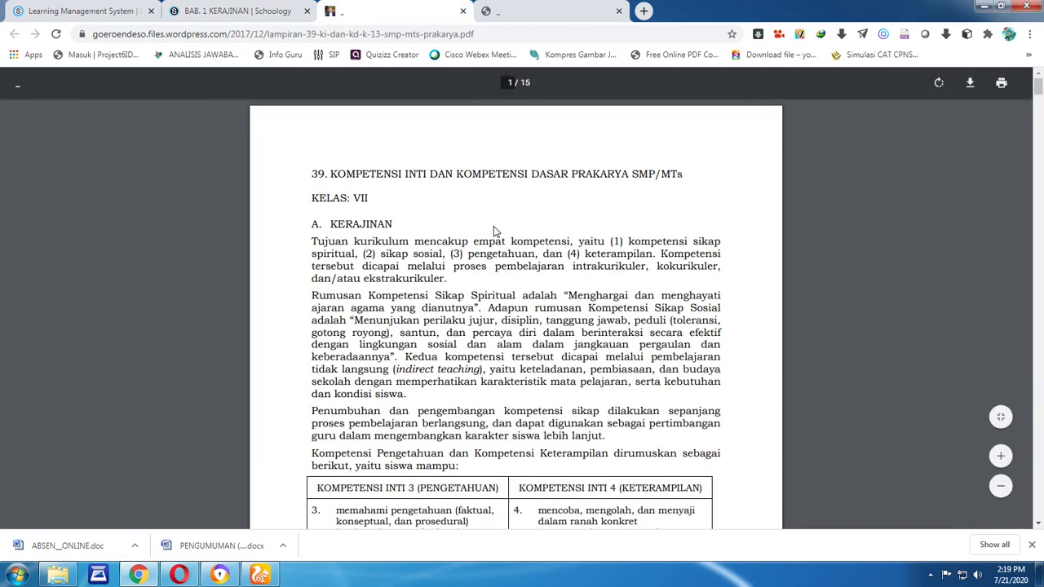
pyautogui.scroll(-1, 494, 226)
pyautogui.click(405, 35)
pyautogui.write('G')
pyautogui.press('Return')
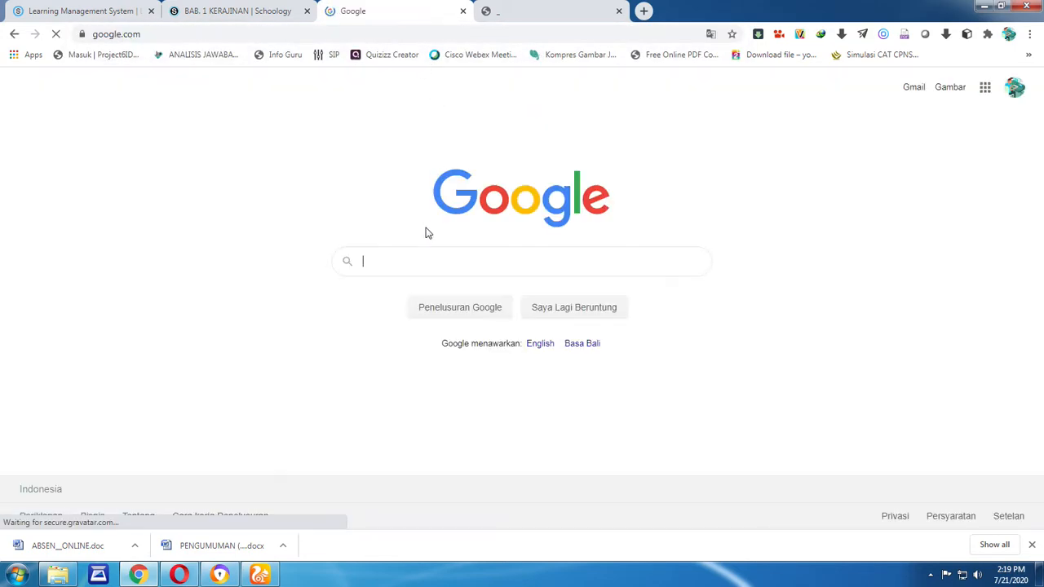
pyautogui.write('PEN')
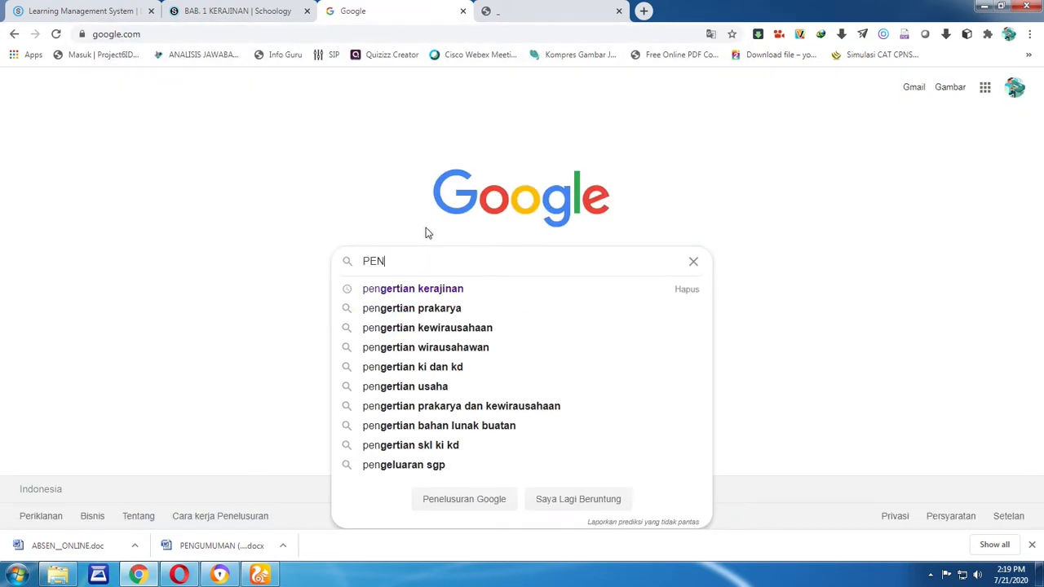
pyautogui.write('GERTIAN KERAJINAN')
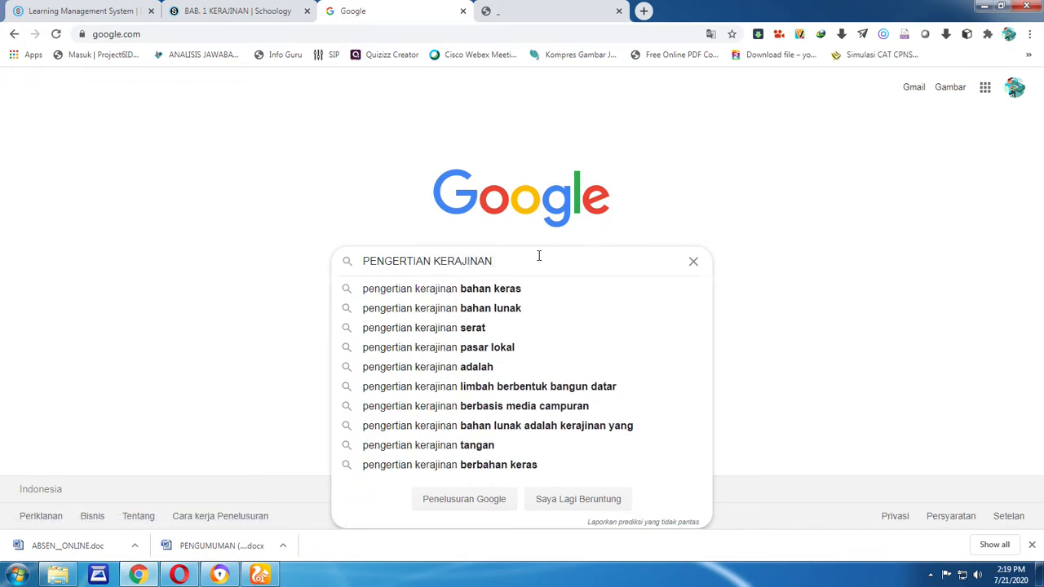
pyautogui.click(465, 288)
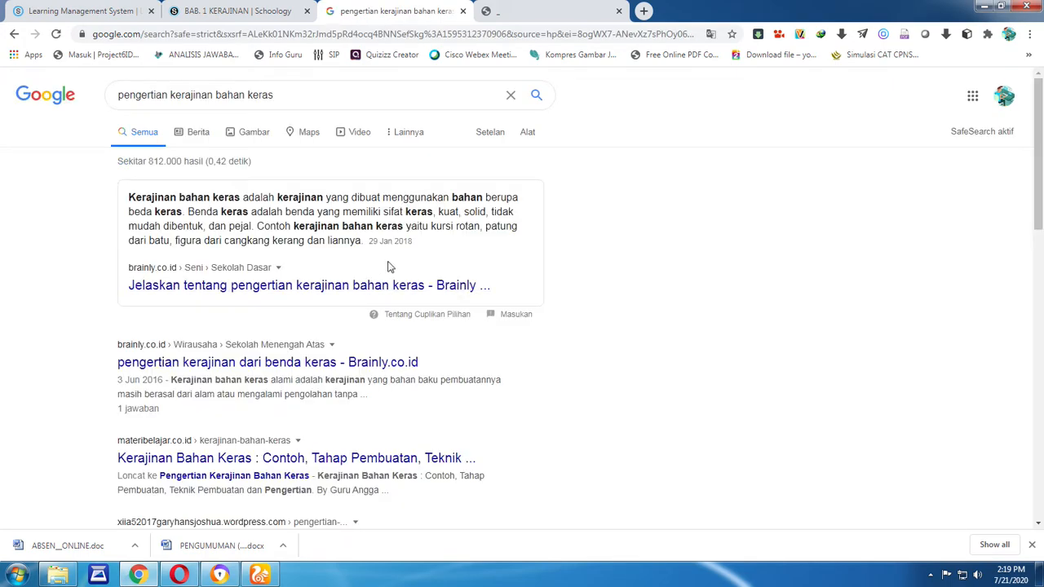
# Check the Brainly answer on the meaning of kerajinan bahan keras and return to the search results
pyautogui.click(208, 290)
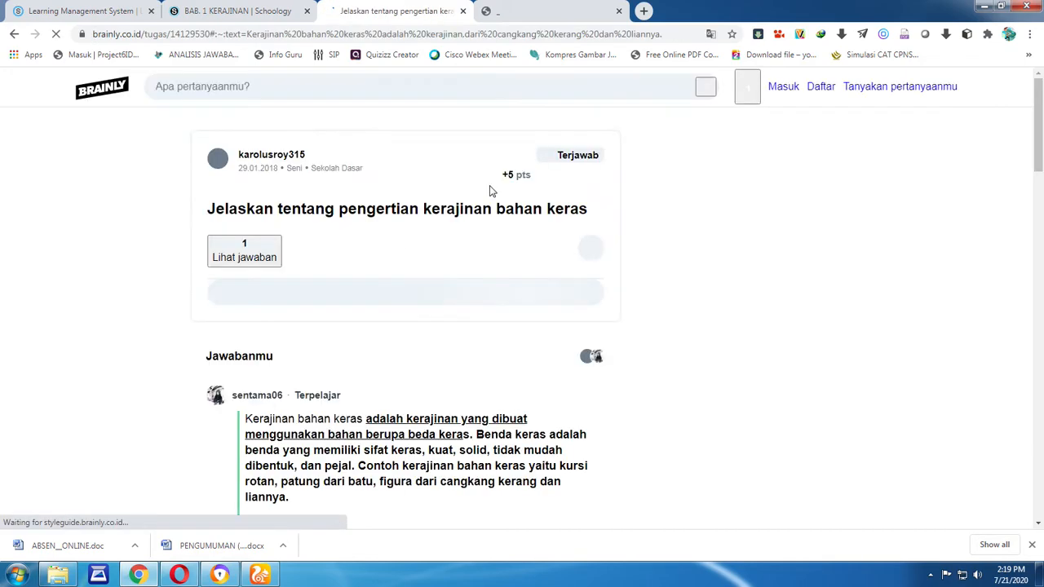
pyautogui.scroll(-3, 487, 280)
pyautogui.scroll(3, 485, 282)
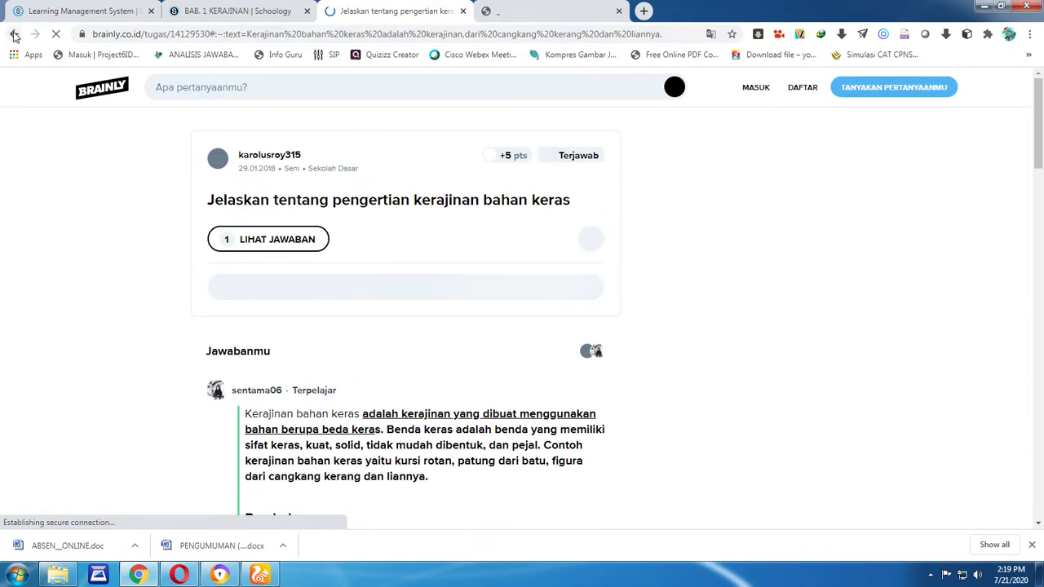
pyautogui.click(14, 34)
# Open the materibelajar.co.id article on Kerajinan Bahan Keras and read down to its section on Kerajinan Bahan Keras Alami
pyautogui.scroll(-2, 286, 246)
pyautogui.scroll(-2, 283, 247)
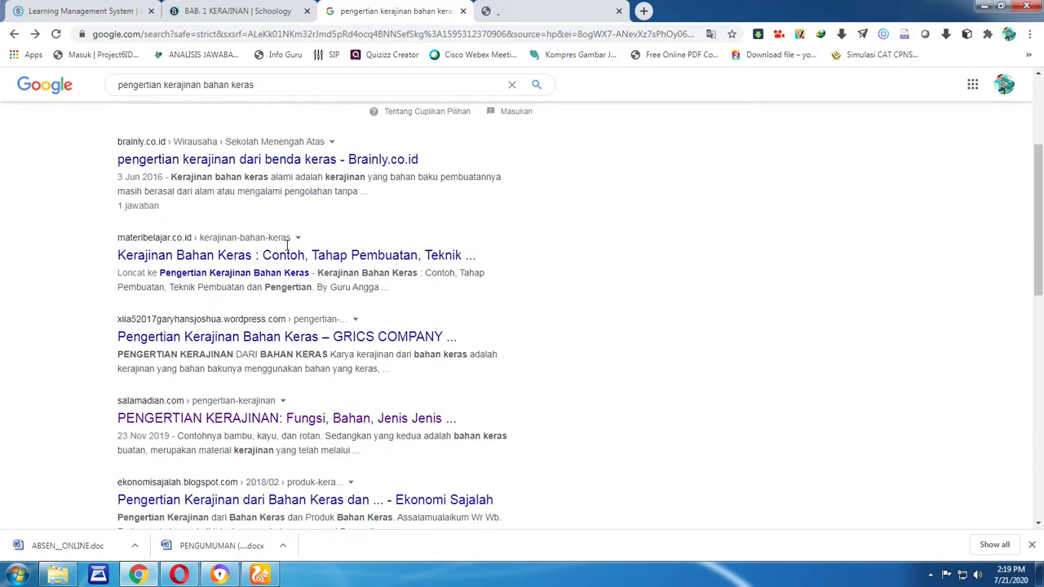
pyautogui.scroll(1, 261, 208)
pyautogui.click(255, 204)
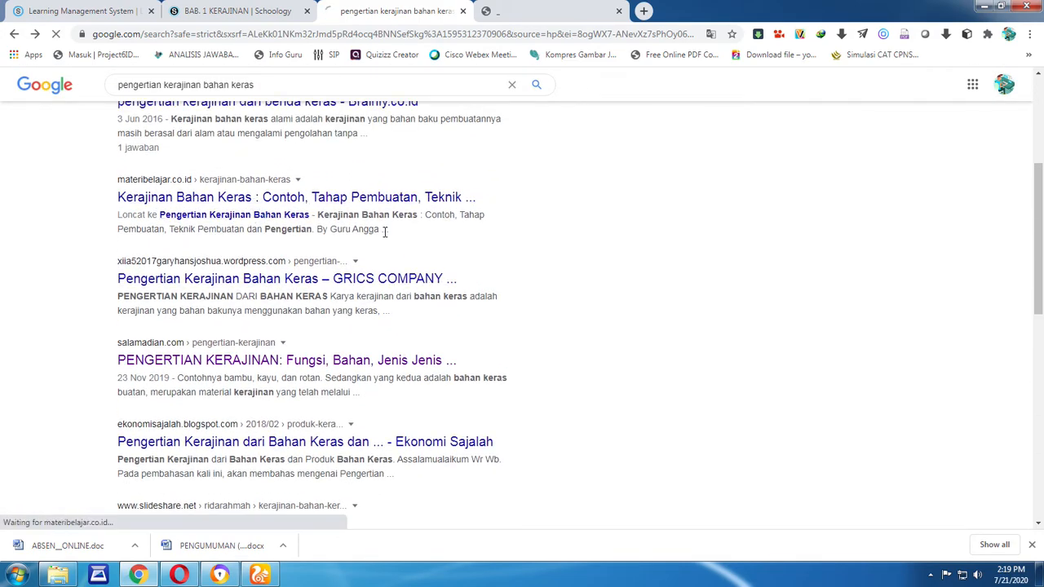
pyautogui.scroll(-6, 565, 272)
pyautogui.scroll(-2, 569, 274)
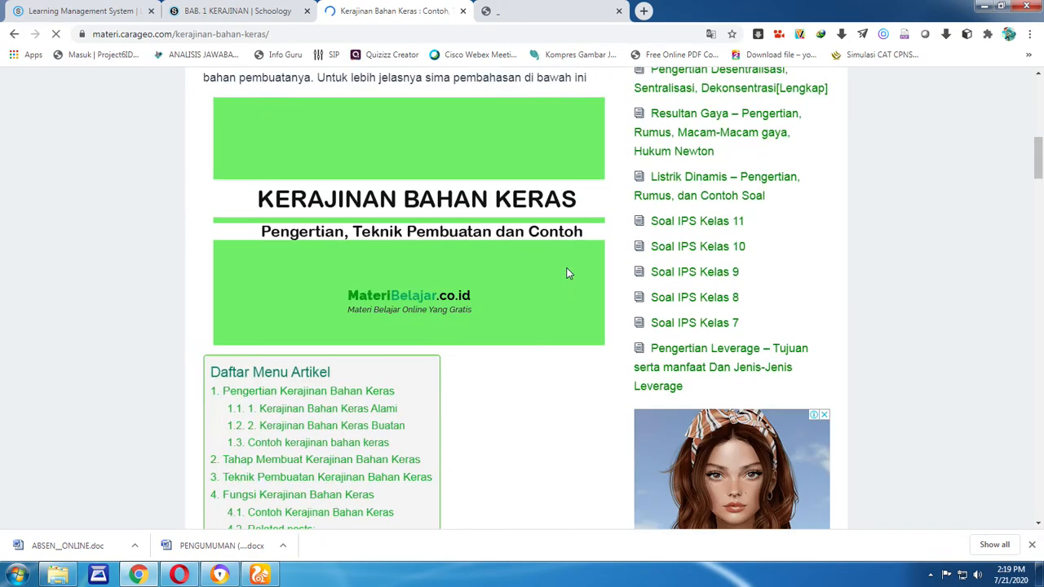
pyautogui.scroll(3, 569, 274)
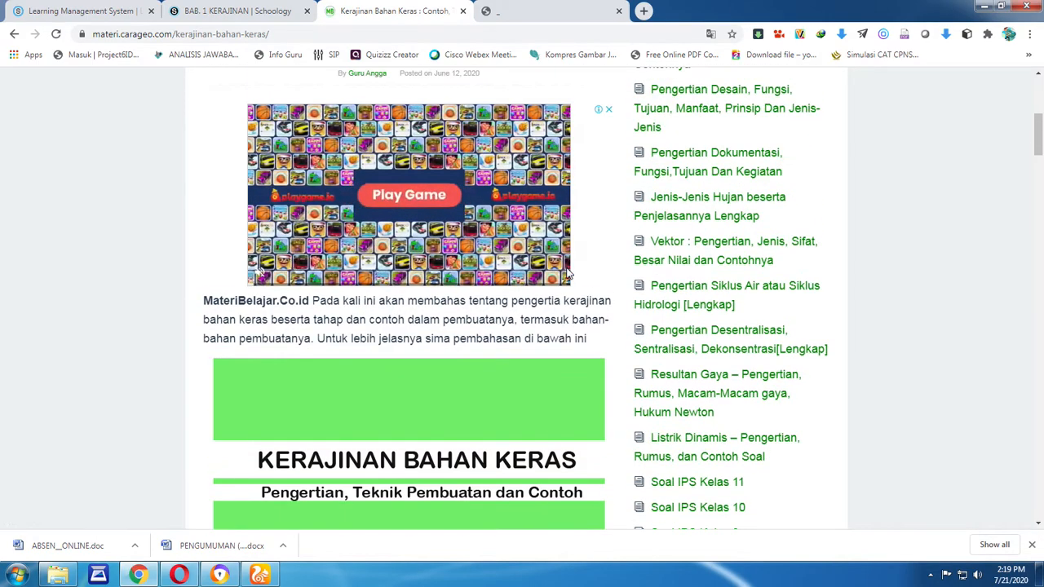
pyautogui.scroll(-5, 569, 273)
pyautogui.scroll(-5, 569, 273)
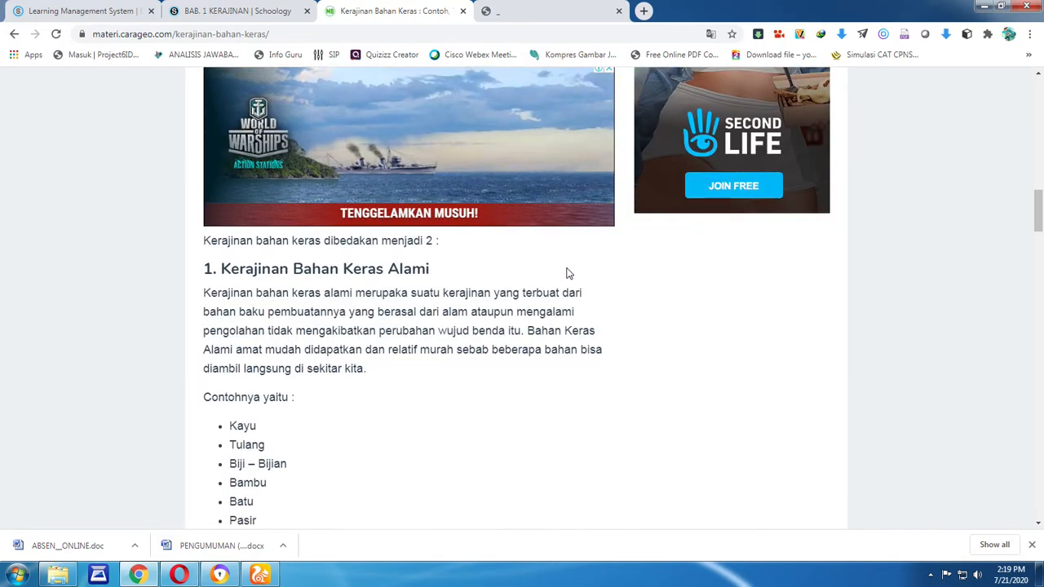
pyautogui.scroll(-2, 568, 273)
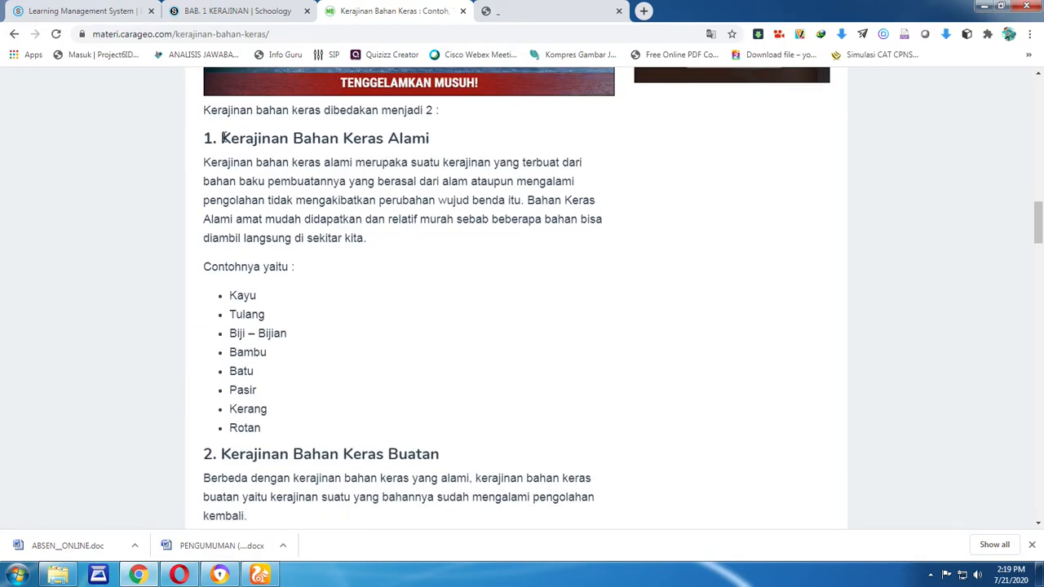
# Copy the article's Kerajinan Bahan Keras Alami section, from its heading through "Rotan", and paste it below the intro line of the Schoology page
pyautogui.moveTo(221, 138); pyautogui.dragTo(278, 428)
pyautogui.rightClick(311, 173)
pyautogui.click(324, 179)
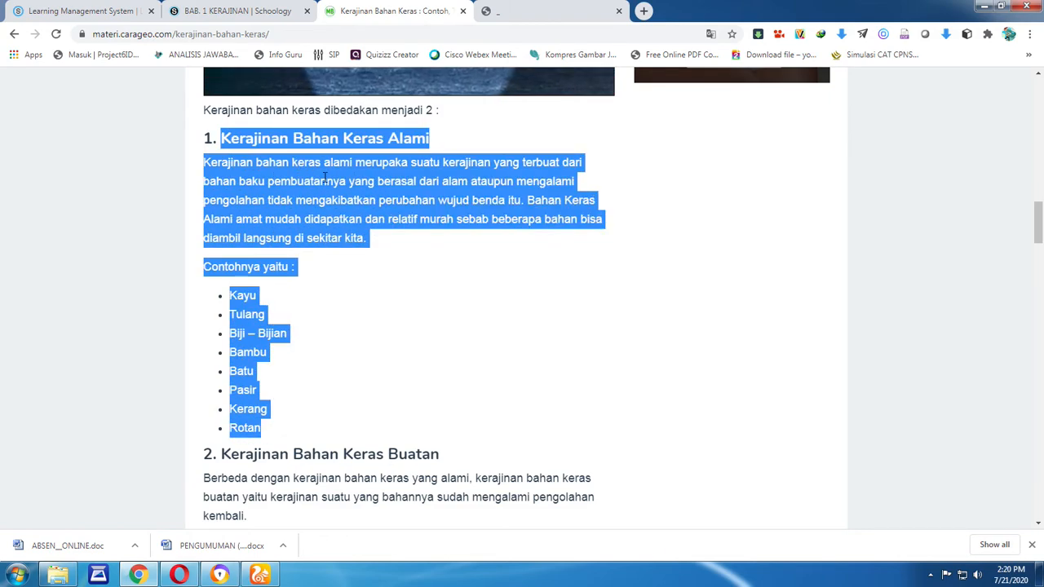
pyautogui.click(237, 10)
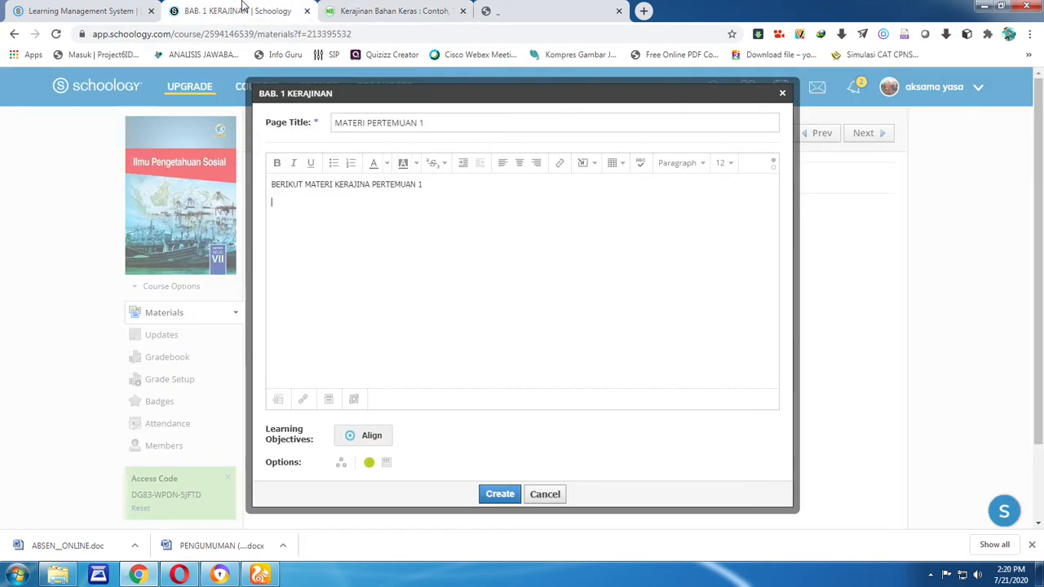
pyautogui.rightClick(283, 209)
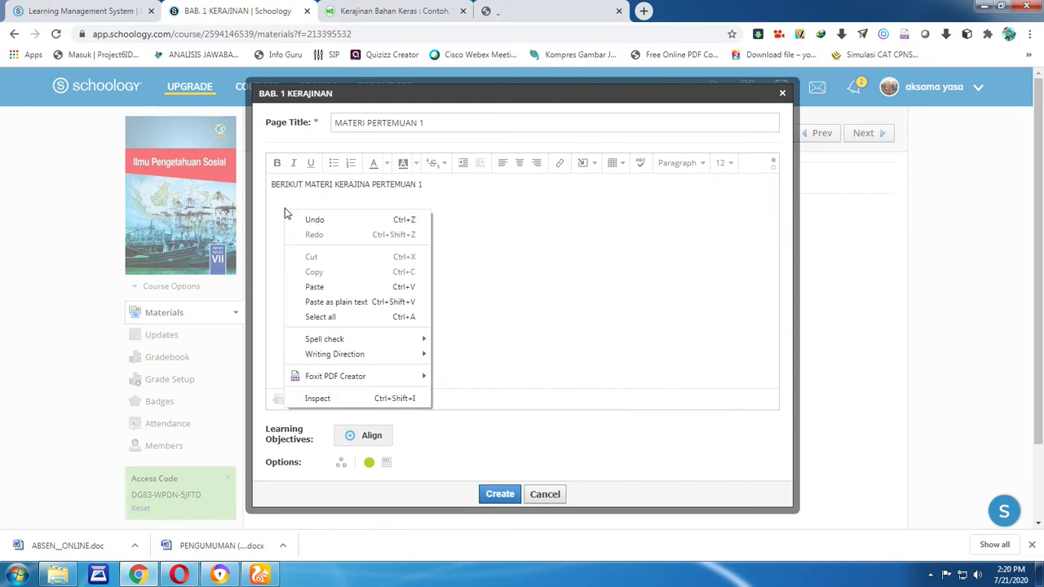
pyautogui.click(318, 286)
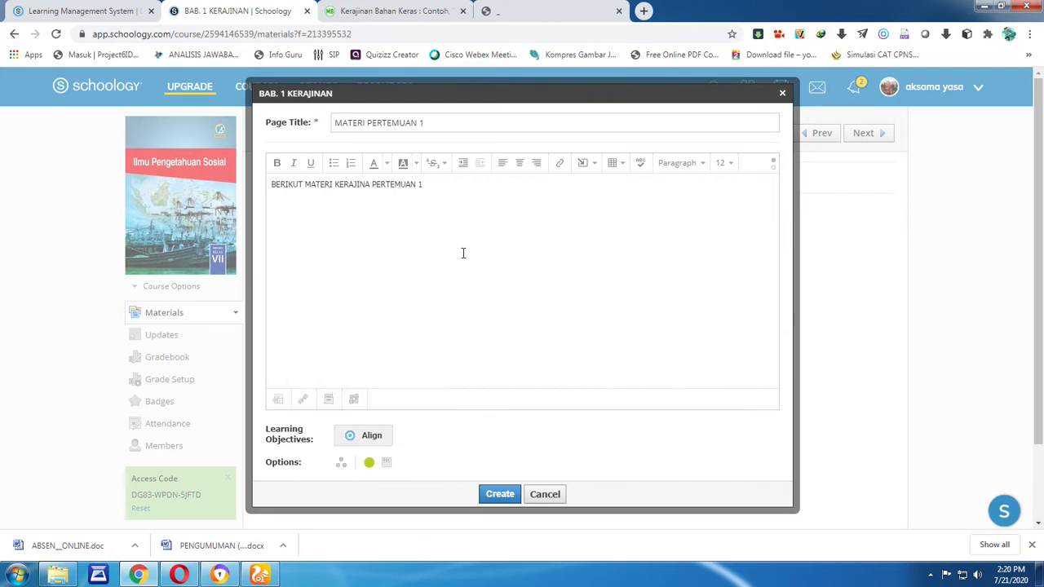
pyautogui.click(341, 11)
pyautogui.click(253, 11)
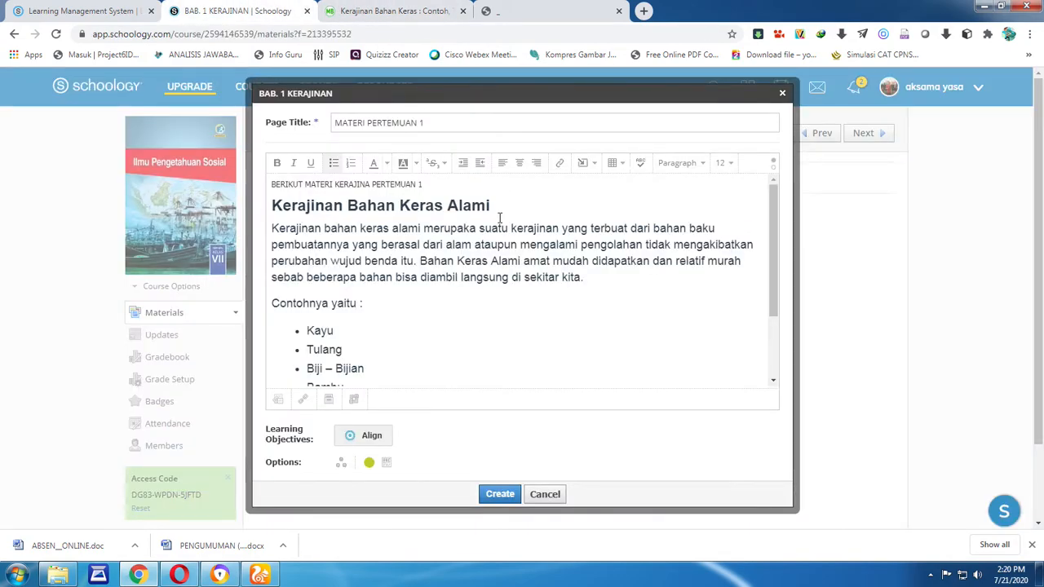
# End the page's intro line with a comma after "BERIKUT MATERI KERAJINA PERTEMUAN 1"
pyautogui.click(443, 183)
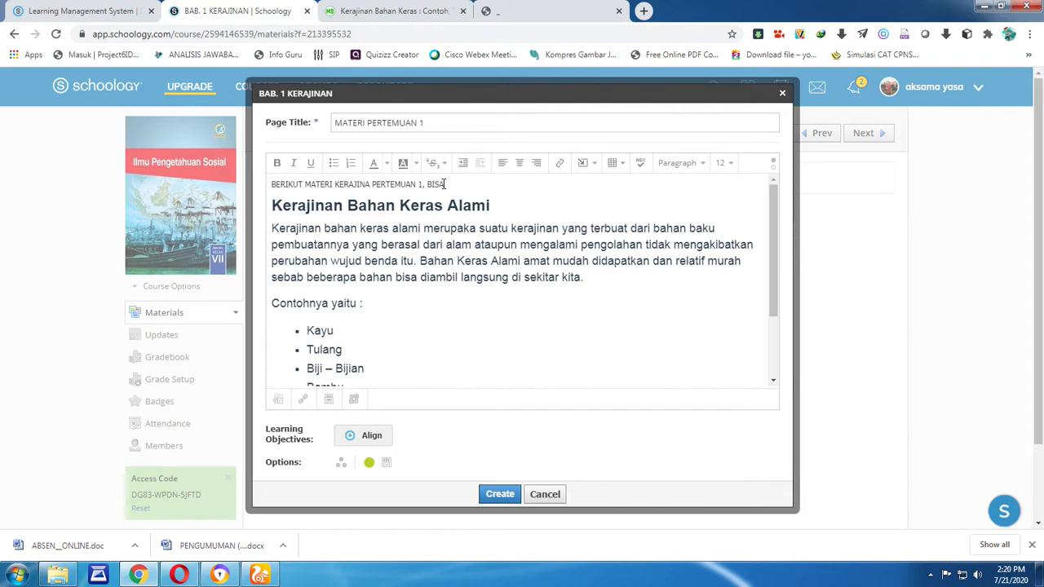
pyautogui.press('BackSpace')
pyautogui.press('BackSpace')
pyautogui.press('BackSpace')
# Add the line "MATERI BISA DILIHAT PADA LINK BERIKUT :" outside the bulleted list, below "Rotan" with a gap between them
pyautogui.scroll(-4, 427, 310)
pyautogui.click(356, 275)
pyautogui.press('Return')
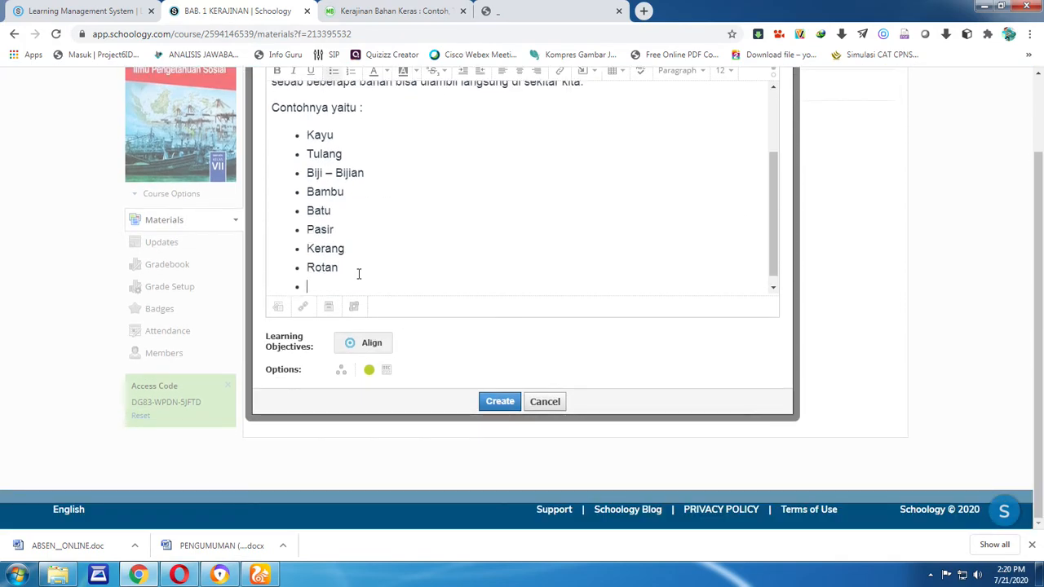
pyautogui.press('Return')
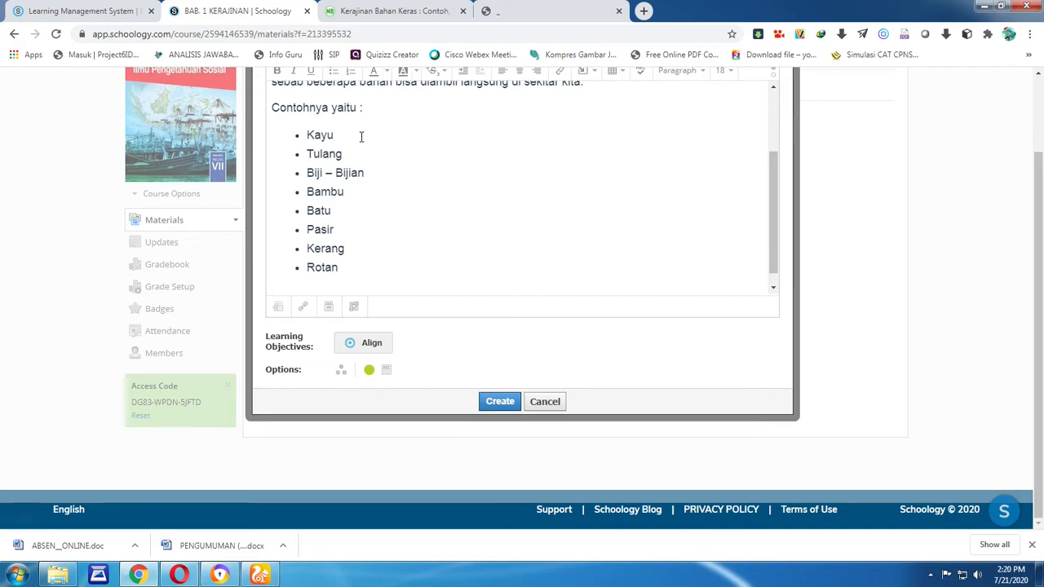
pyautogui.press('Return')
pyautogui.write('MATERI BIS')
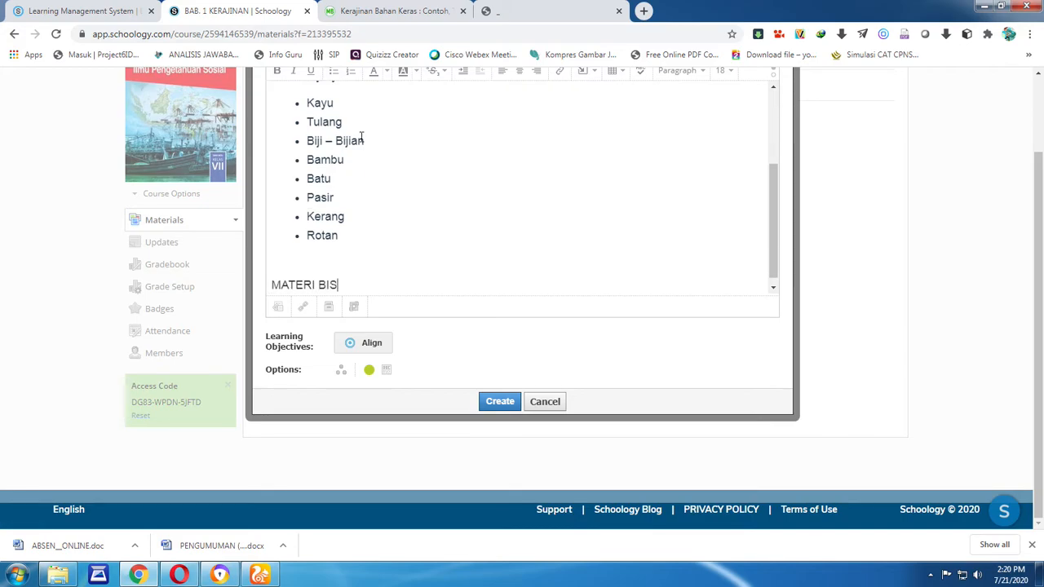
pyautogui.write('A DILIH')
pyautogui.write('ISA D')
pyautogui.write('AT PADA LINK BERIKUT :')
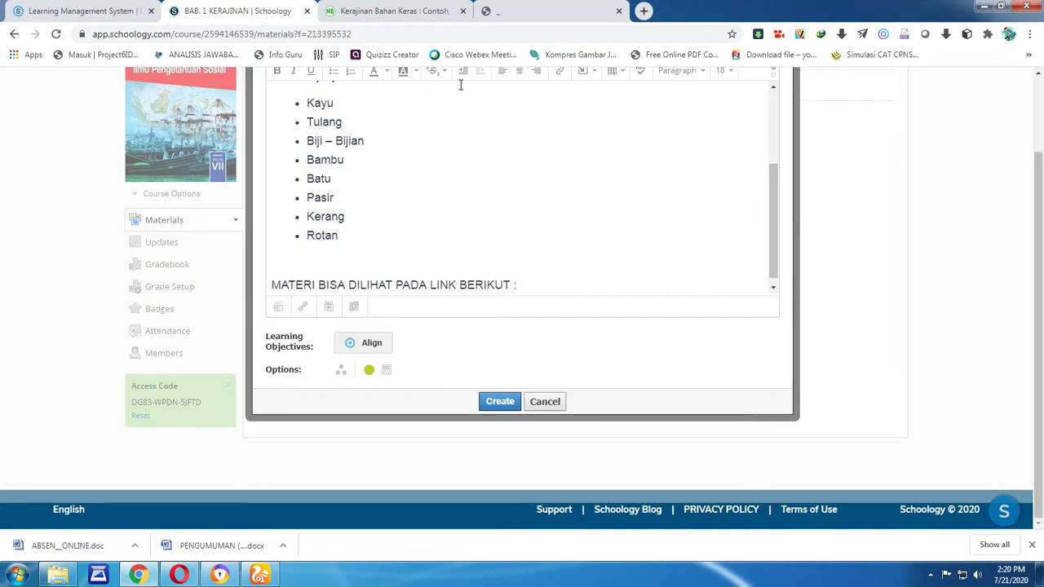
# Start inserting a hyperlink at the end of the new line and copy the Kerajinan Bahan Keras article's web address from its browser tab
pyautogui.scroll(3, 568, 250)
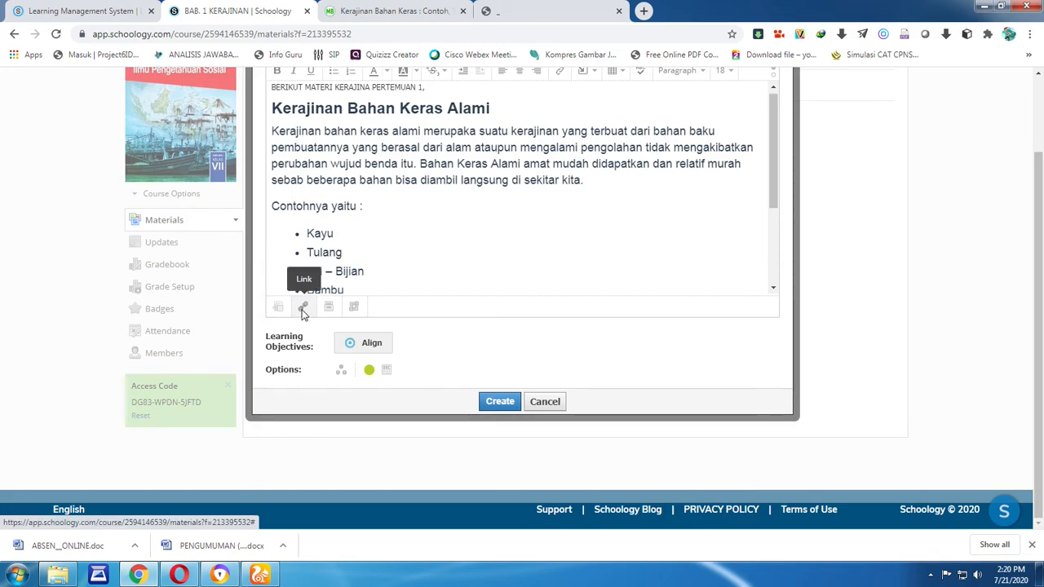
pyautogui.scroll(-3, 597, 252)
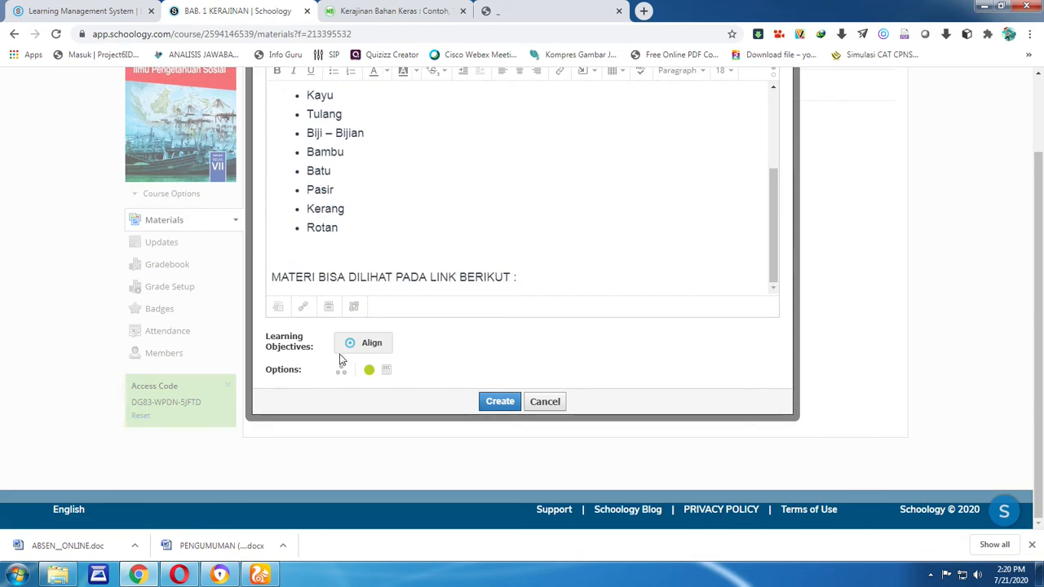
pyautogui.scroll(4, 613, 182)
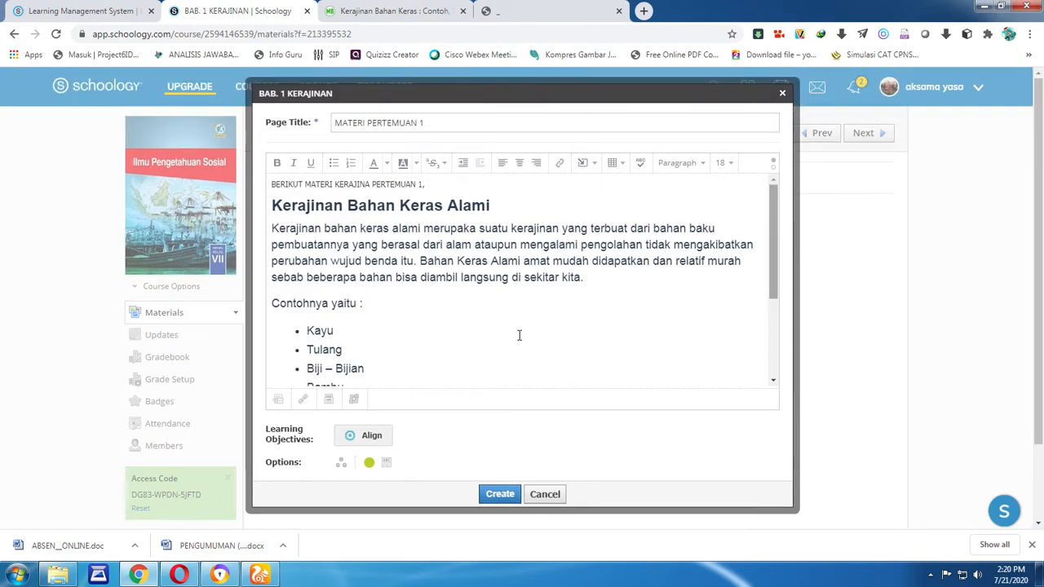
pyautogui.click(562, 165)
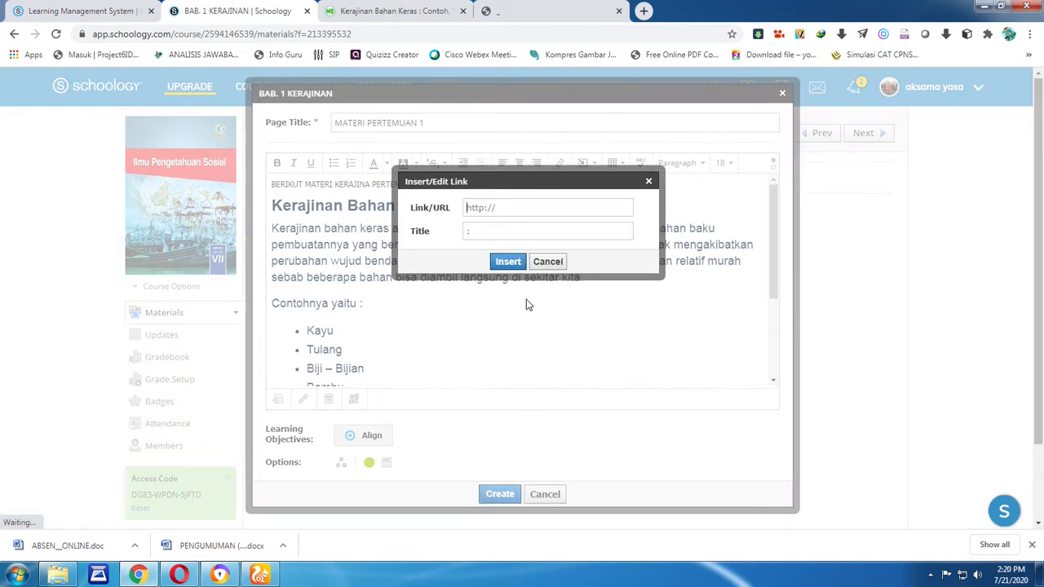
pyautogui.rightClick(482, 208)
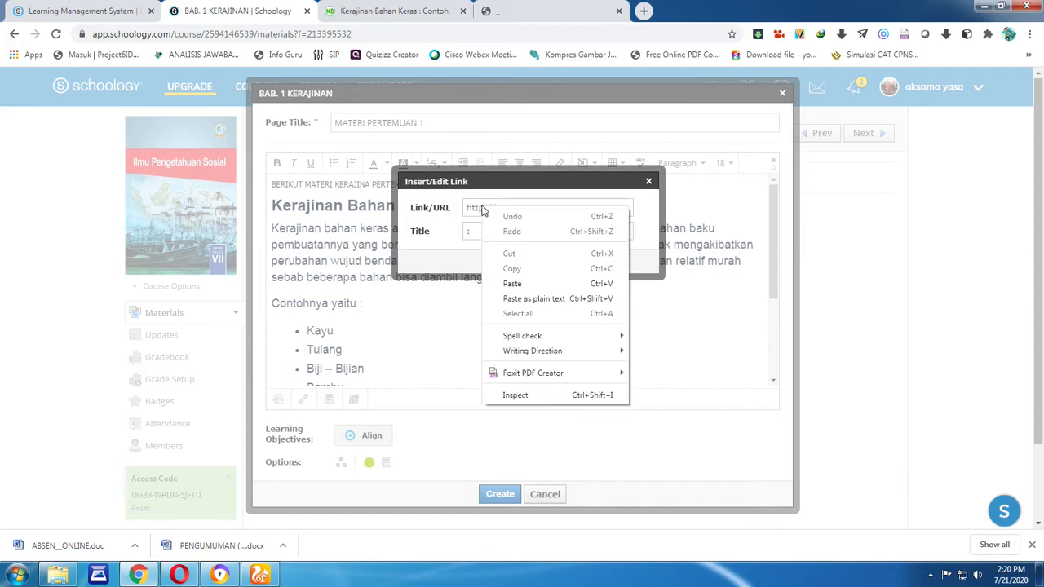
pyautogui.click(390, 8)
pyautogui.click(484, 258)
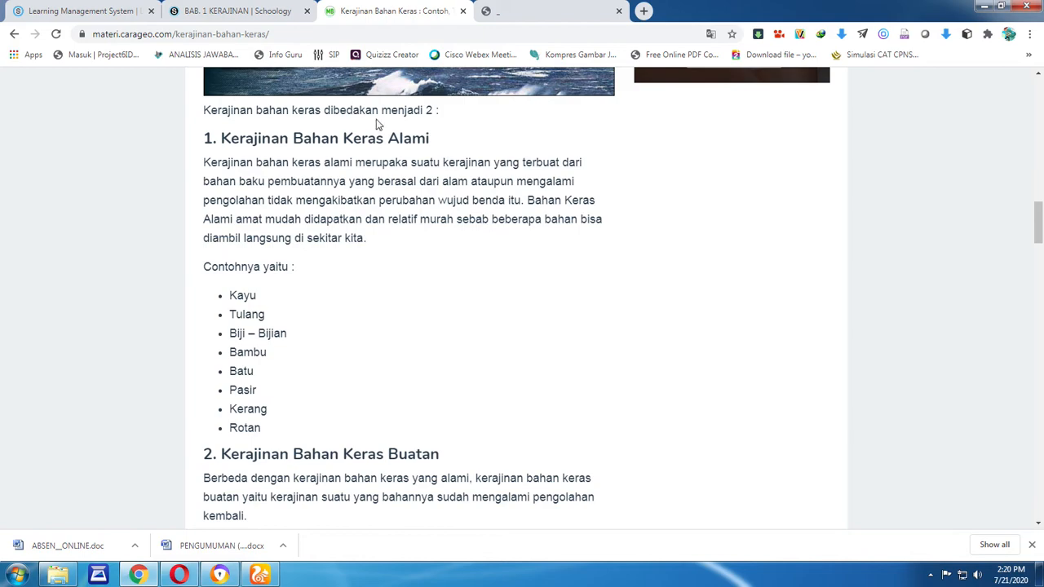
pyautogui.click(276, 33)
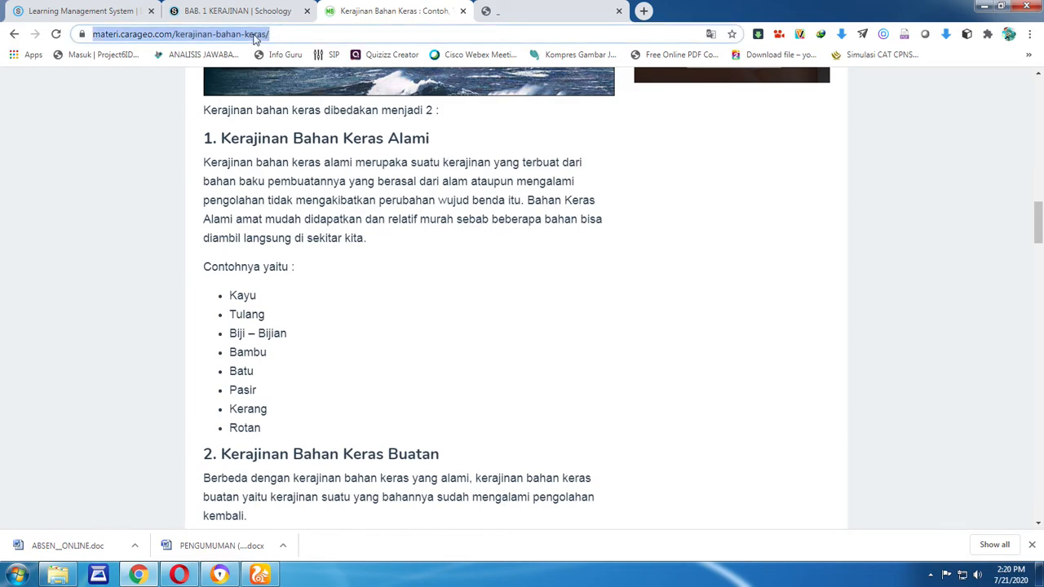
pyautogui.rightClick(255, 37)
pyautogui.click(282, 84)
# Insert the link in the Schoology page with the copied article address as its URL and ": MATERI" as its title
pyautogui.click(255, 11)
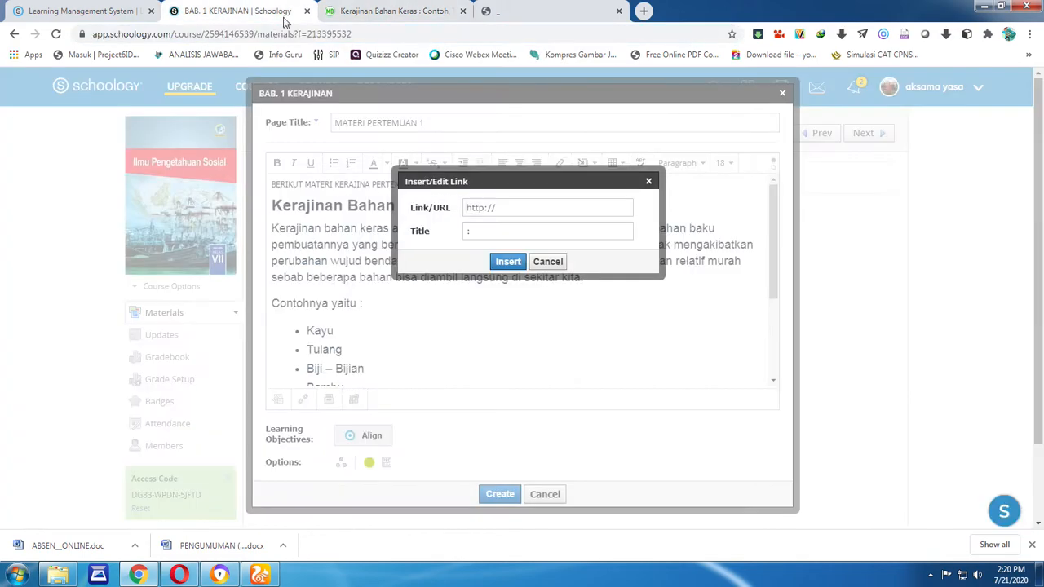
pyautogui.rightClick(495, 207)
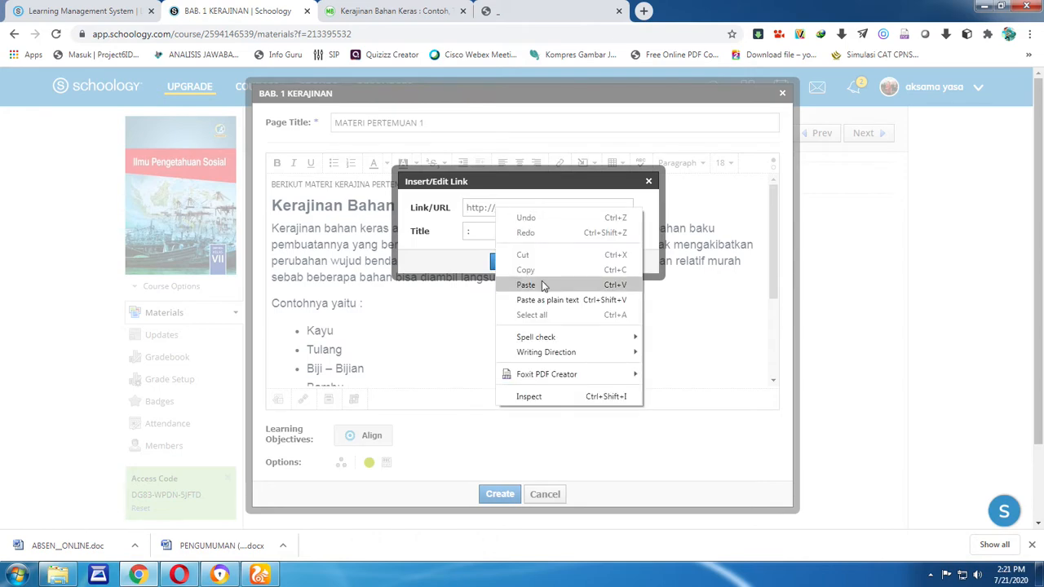
pyautogui.click(543, 282)
pyautogui.click(481, 231)
pyautogui.write(': MATERI')
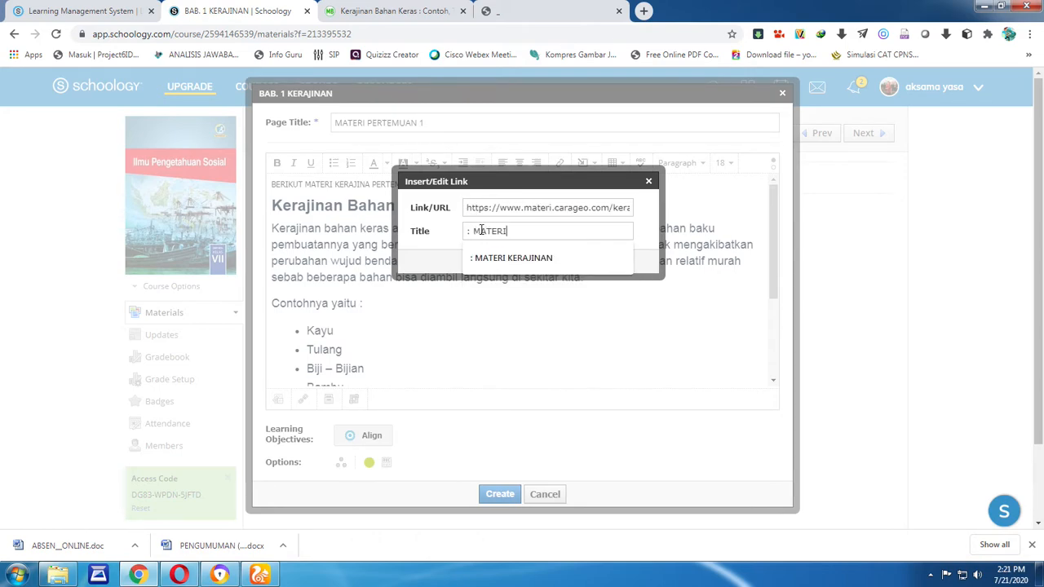
pyautogui.click(432, 260)
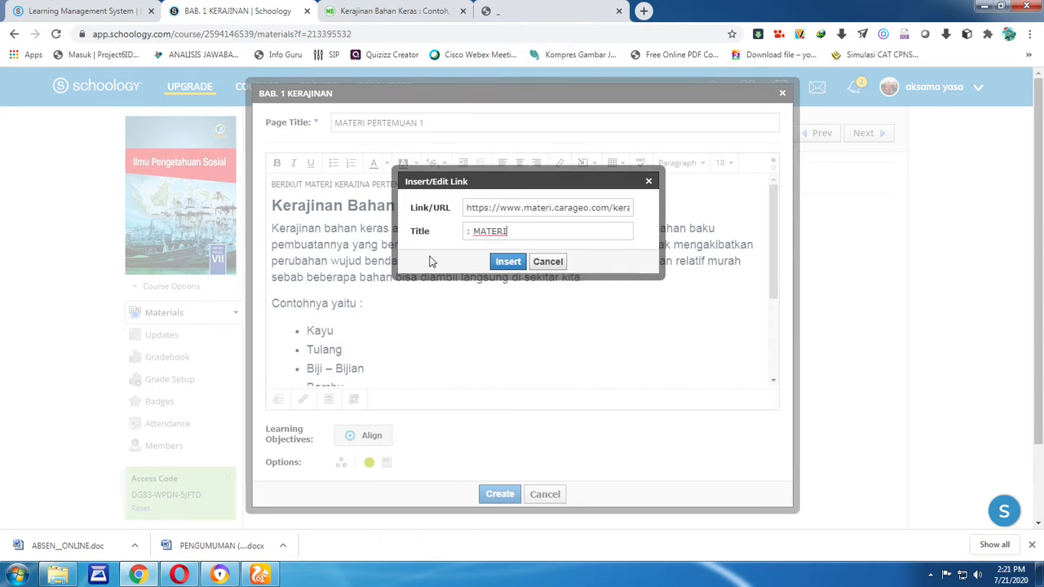
pyautogui.click(507, 262)
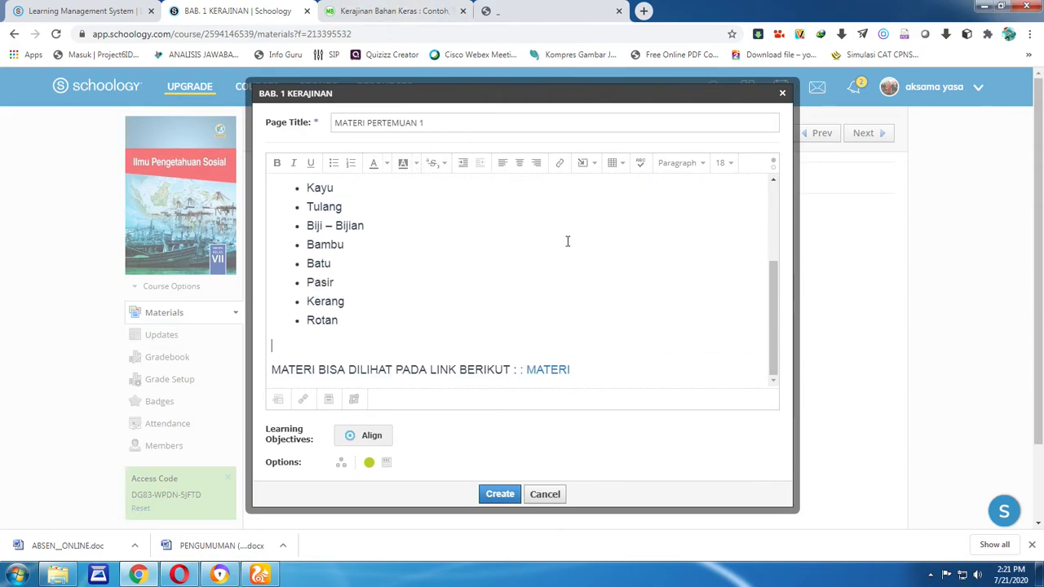
# Upload the picture download.jpg from the Downloads folder and insert it into the page text
pyautogui.scroll(5, 566, 241)
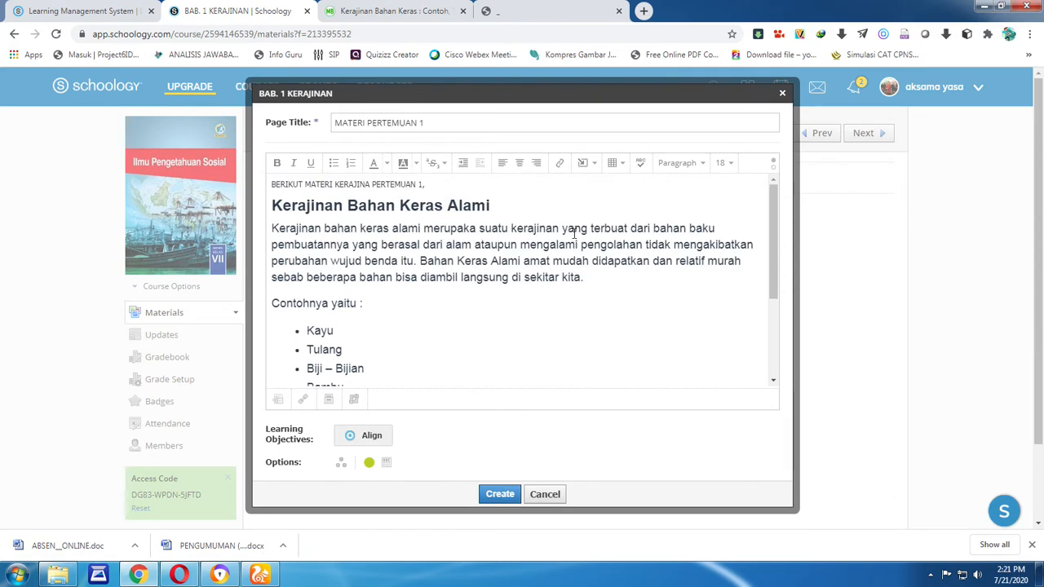
pyautogui.click(583, 166)
pyautogui.click(597, 191)
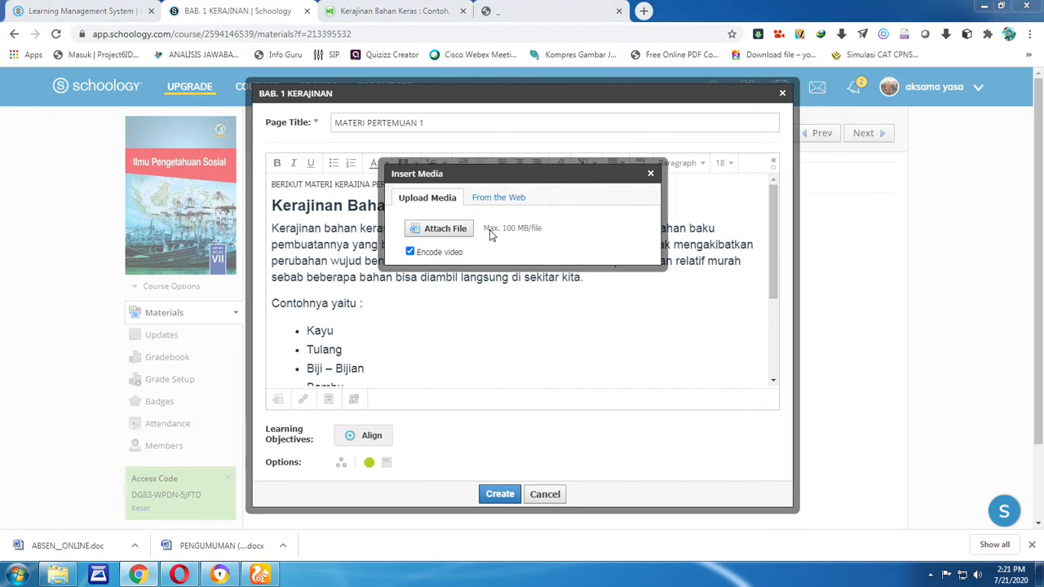
pyautogui.click(490, 232)
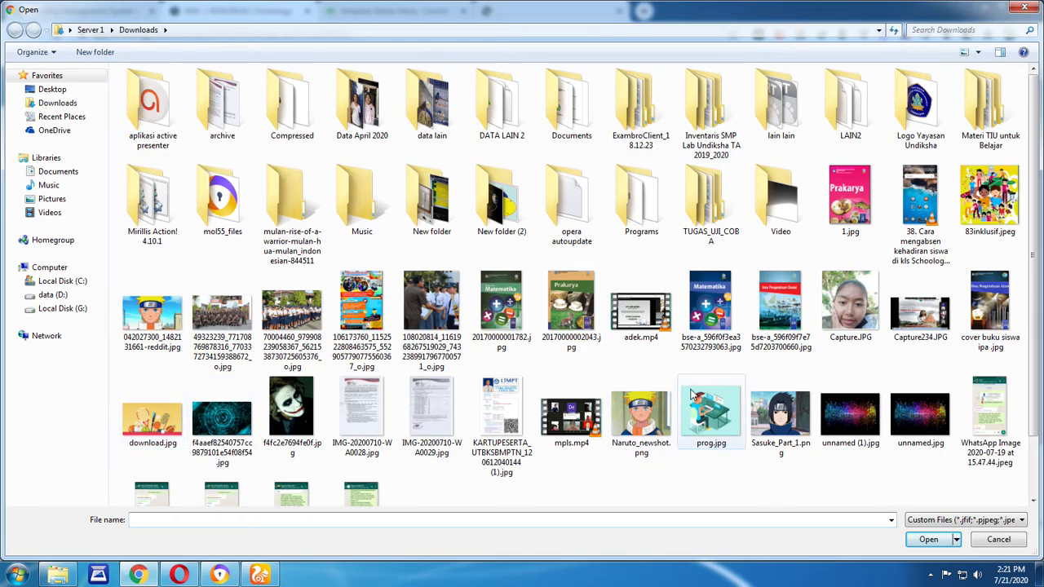
pyautogui.doubleClick(146, 417)
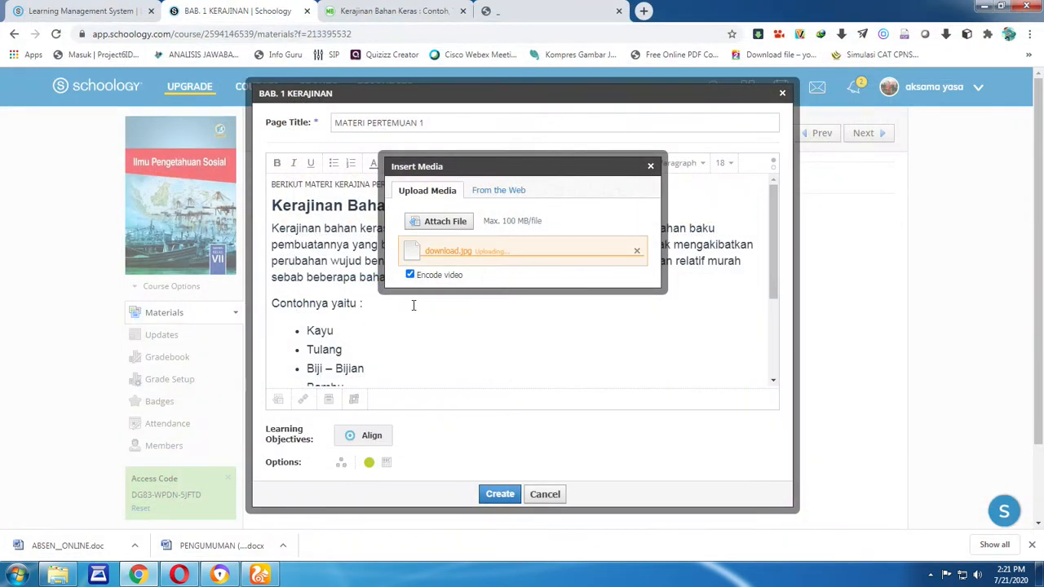
# Enlarge the inserted sports equipment picture proportionally by its corner
pyautogui.moveTo(776, 215); pyautogui.dragTo(770, 342)
pyautogui.click(430, 283)
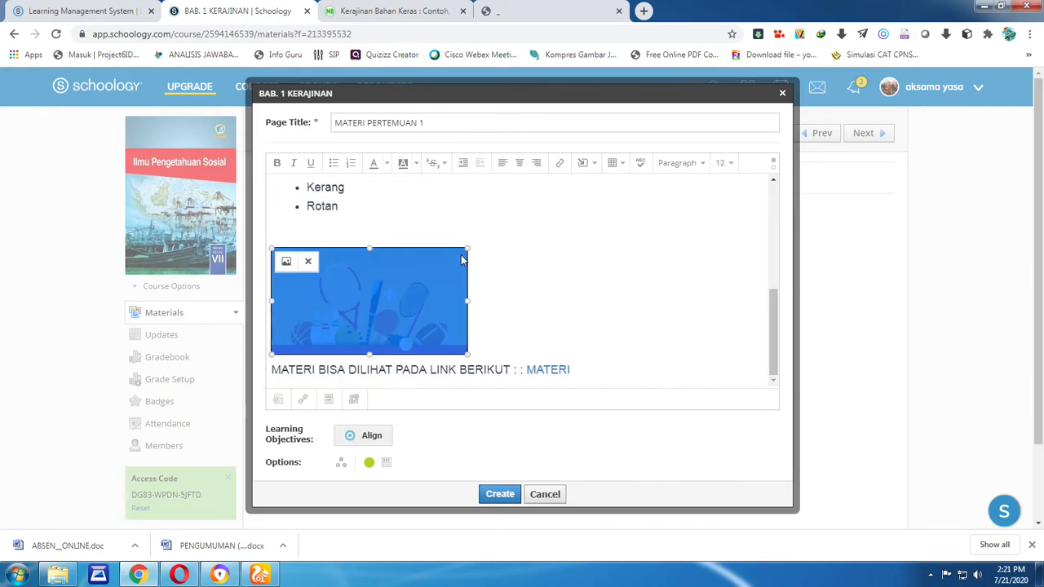
pyautogui.moveTo(466, 248); pyautogui.dragTo(545, 227)
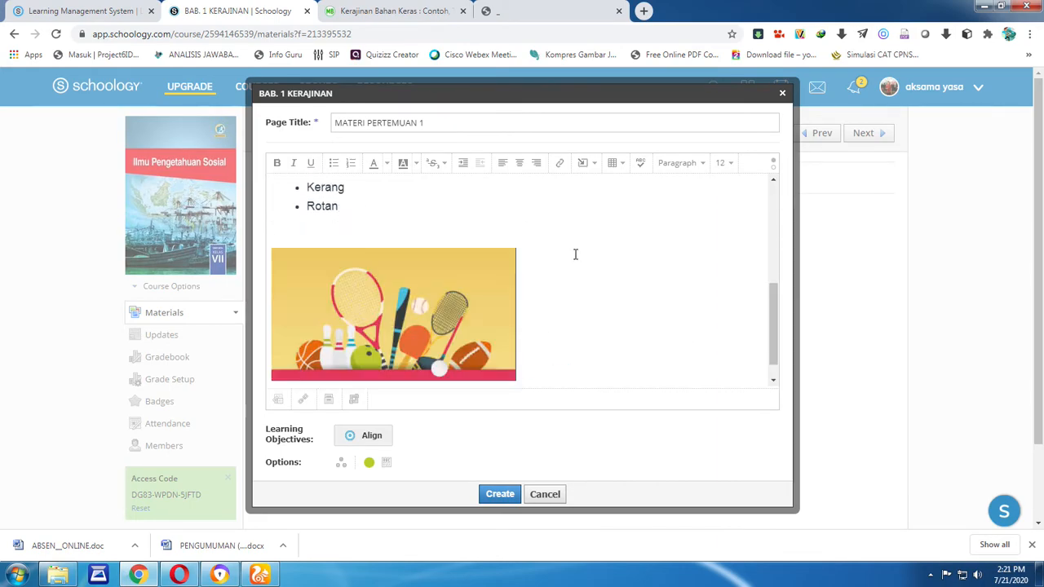
# Add an empty line between the opening paragraph and "Contohnya yaitu :"
pyautogui.scroll(5, 559, 297)
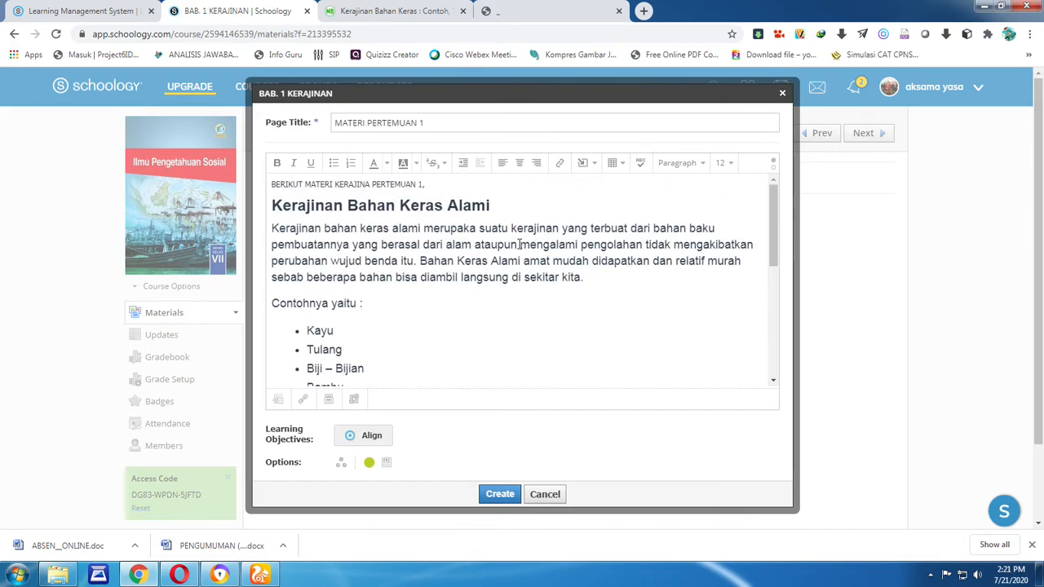
pyautogui.press('Return')
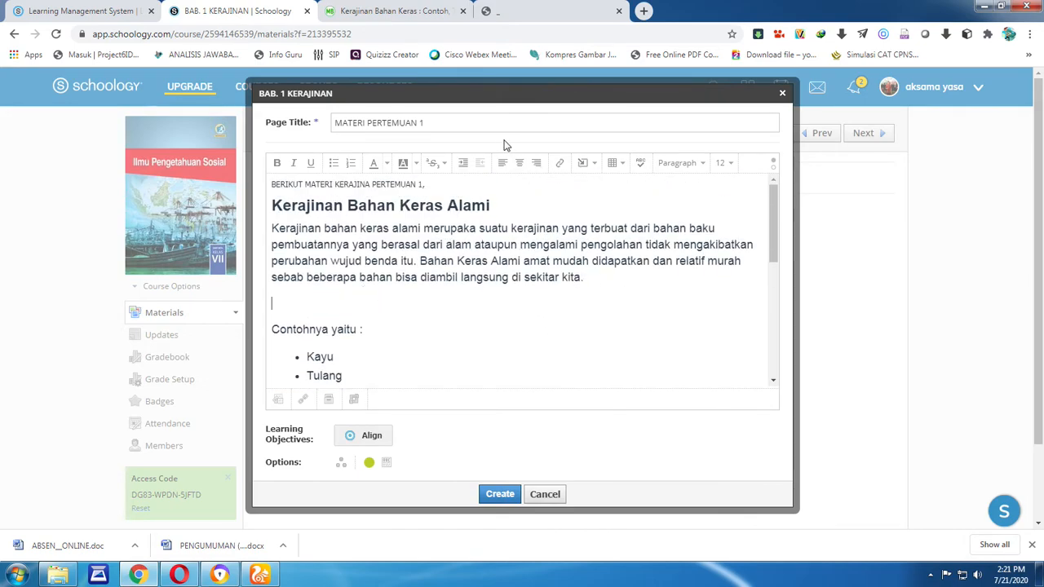
# Look through the Kerajinan Bahan Keras article for more material and return to the Google search results
pyautogui.click(384, 8)
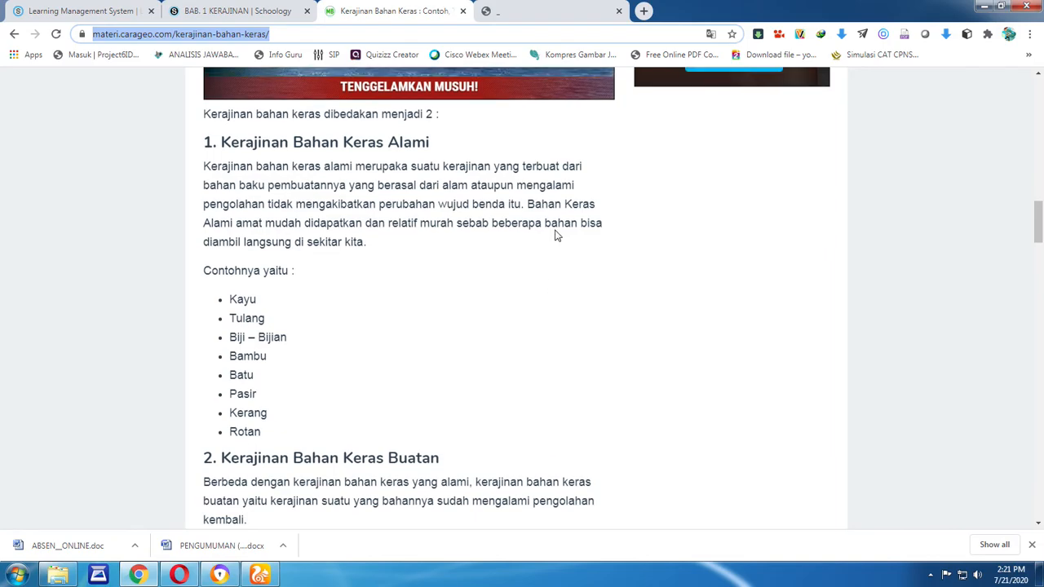
pyautogui.scroll(3, 554, 234)
pyautogui.scroll(-10, 554, 236)
pyautogui.scroll(-12, 555, 238)
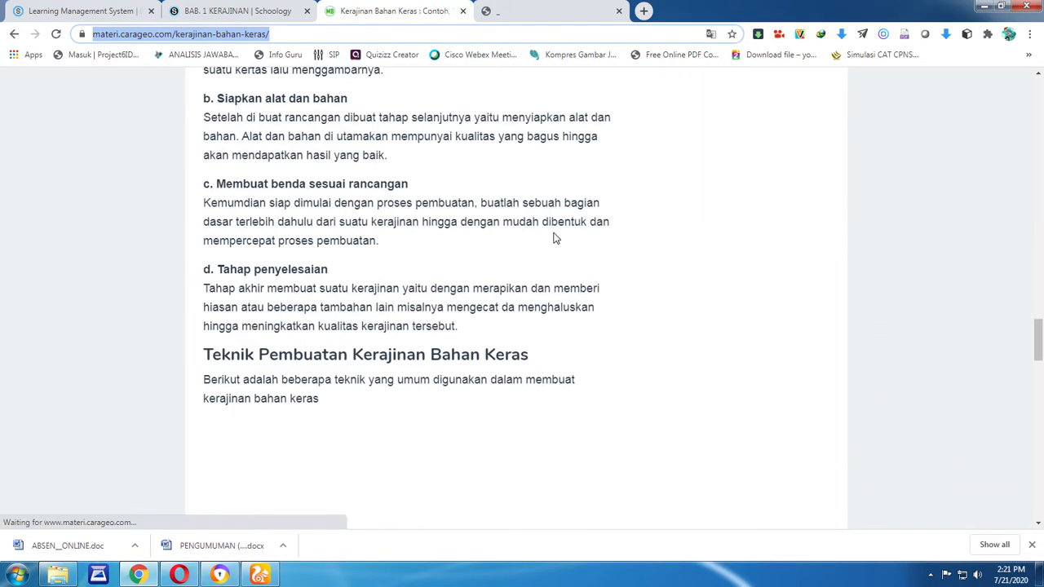
pyautogui.scroll(8, 555, 238)
pyautogui.scroll(15, 555, 236)
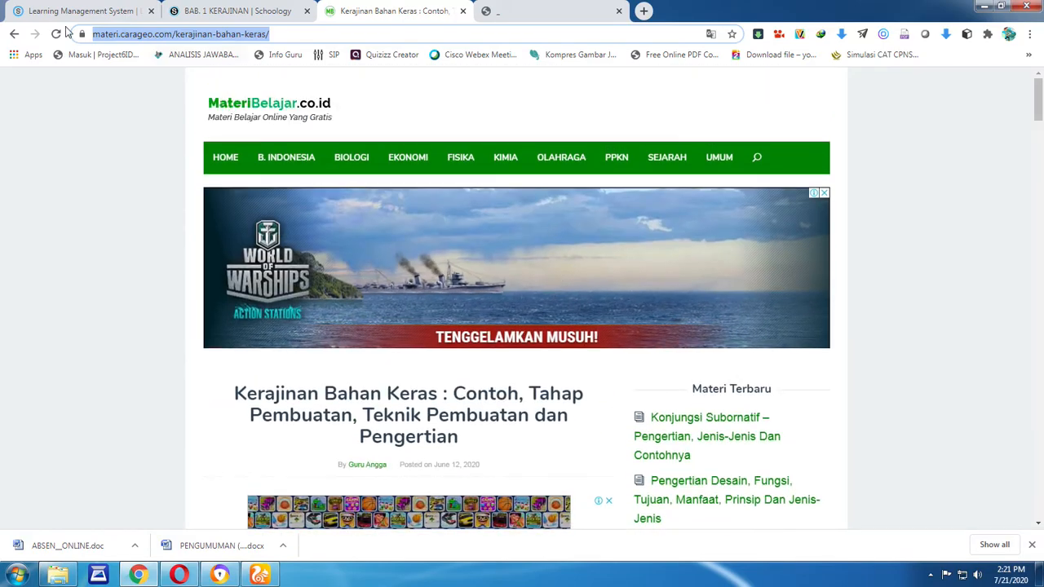
pyautogui.hotkey('alt', 'Left')
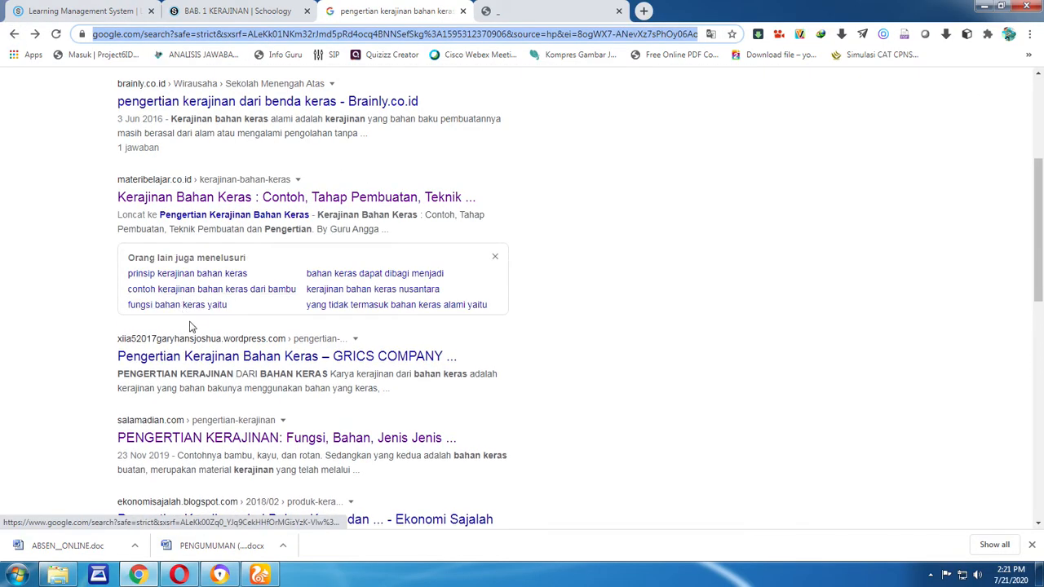
pyautogui.click(408, 359)
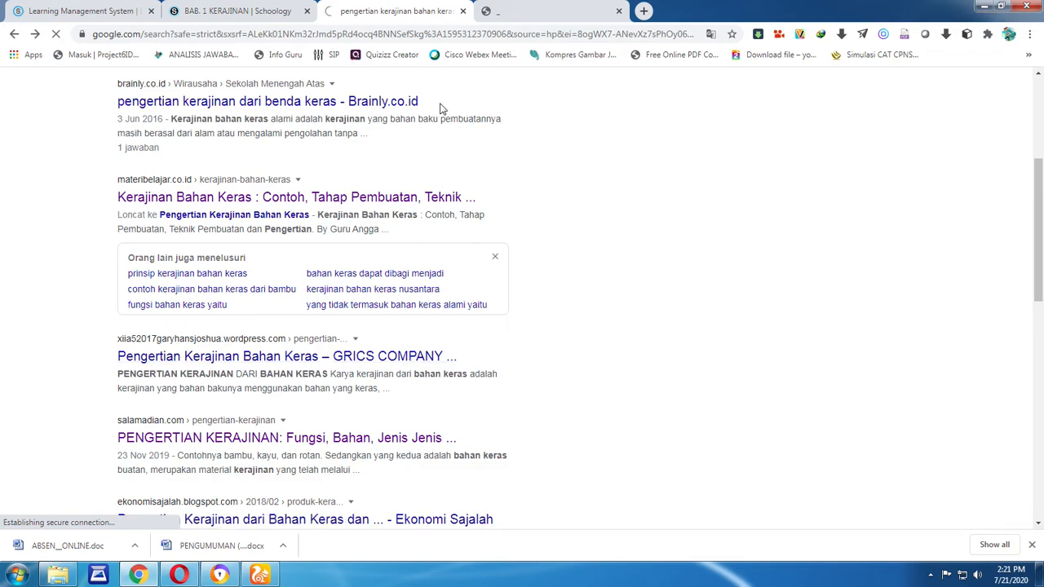
pyautogui.scroll(3, 440, 108)
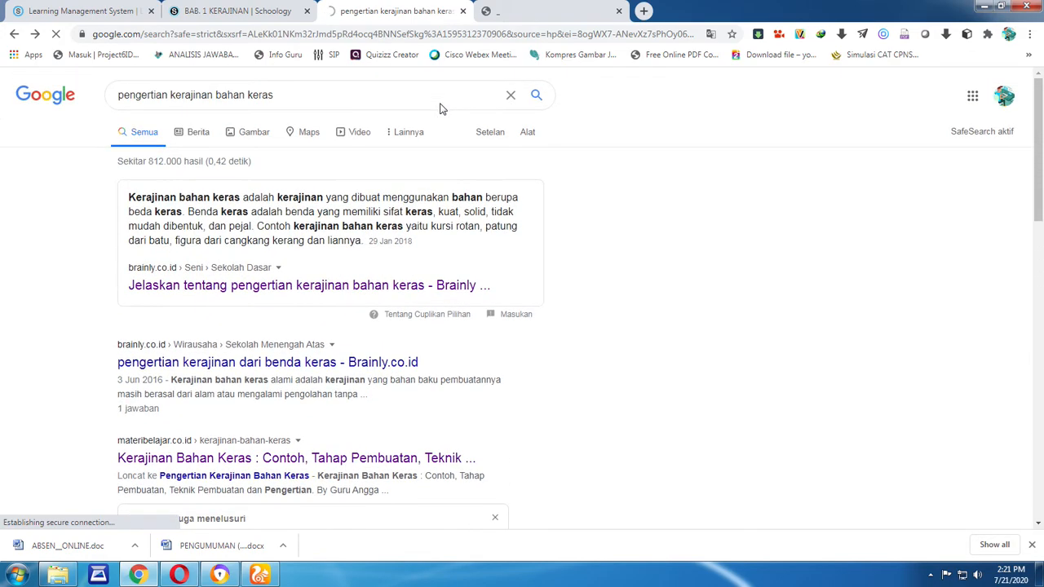
pyautogui.click(14, 35)
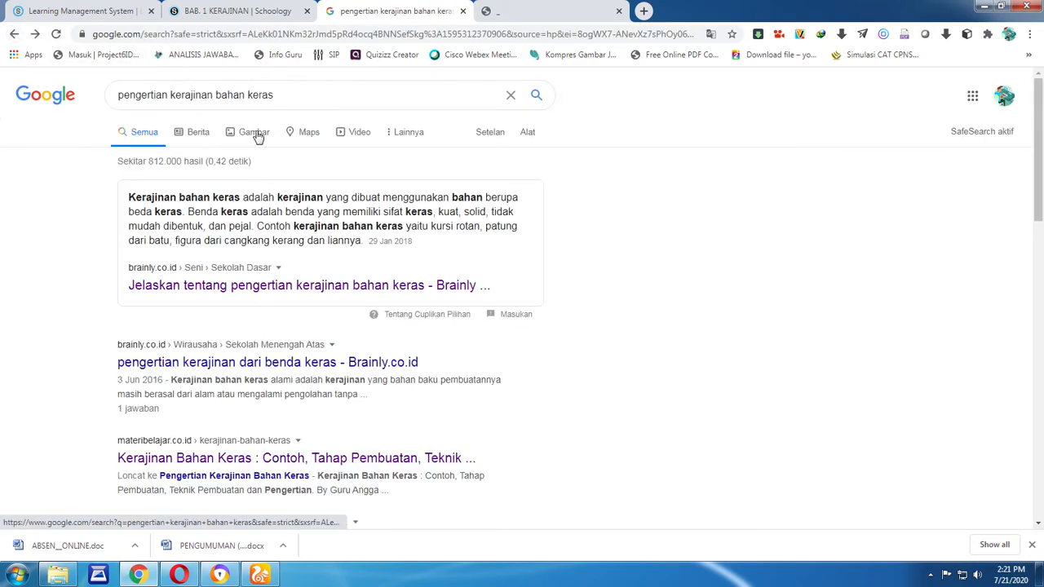
# Show the image results for the current Google search on "pengertian kerajinan bahan keras"
pyautogui.click(255, 133)
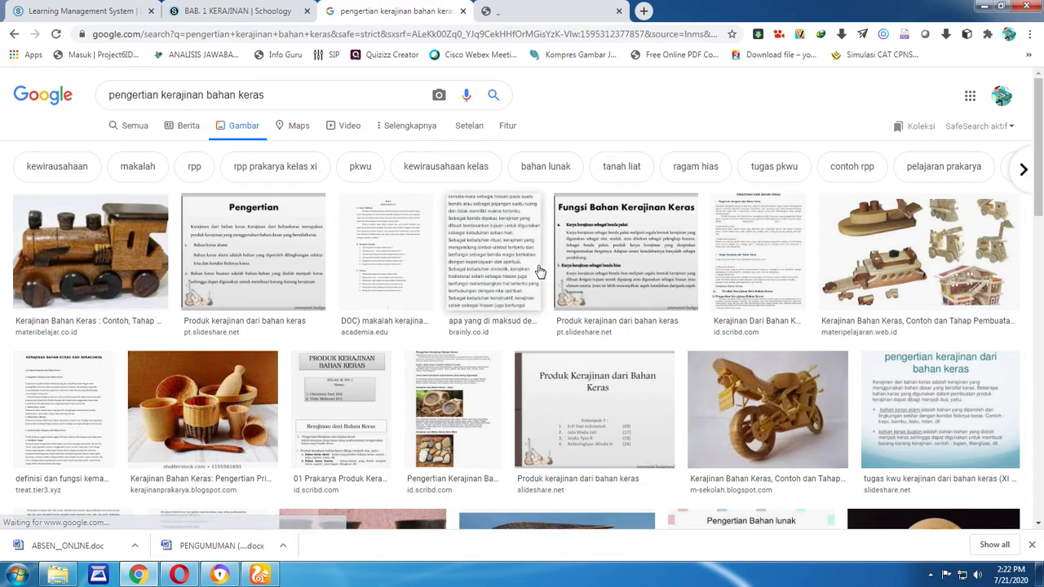
# Try to copy the "Fungsi Bahan Kerajinan Keras" thumbnail from the image results and paste it above "Contohnya yaitu :" in the Schoology page
pyautogui.rightClick(602, 249)
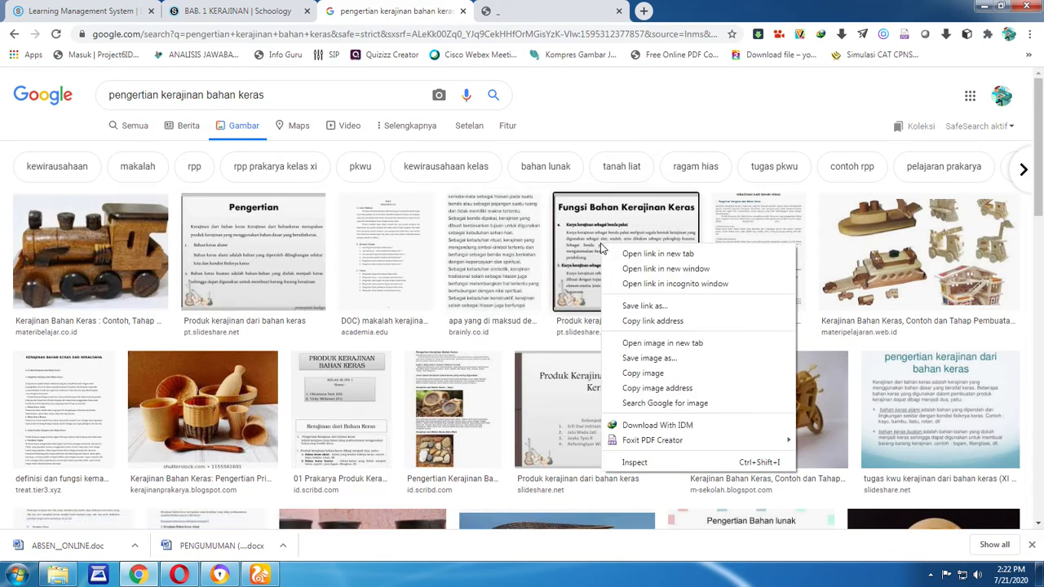
pyautogui.click(650, 373)
pyautogui.click(253, 14)
pyautogui.rightClick(281, 296)
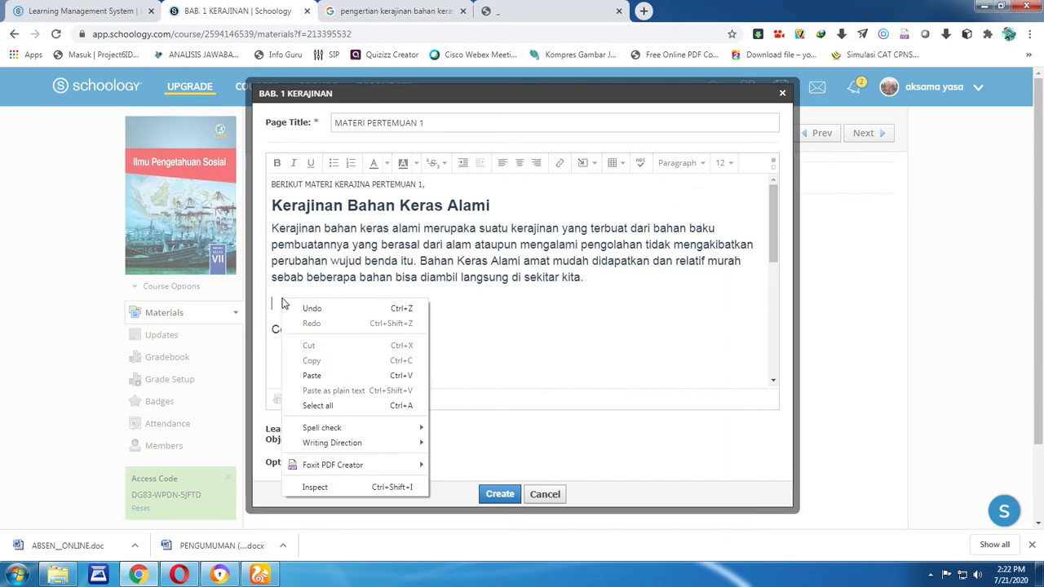
pyautogui.click(343, 373)
pyautogui.scroll(-5, 531, 294)
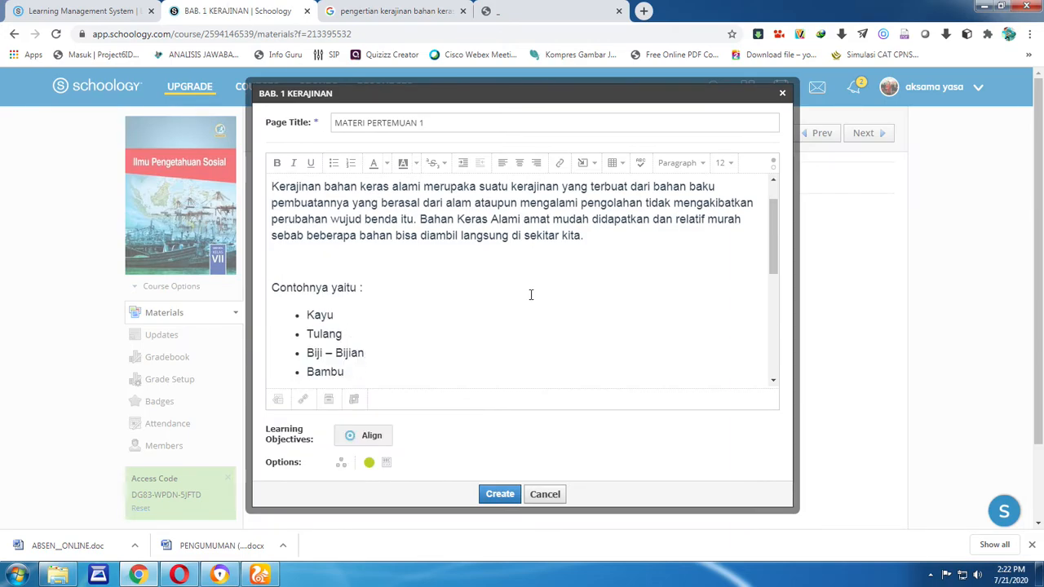
pyautogui.scroll(5, 531, 293)
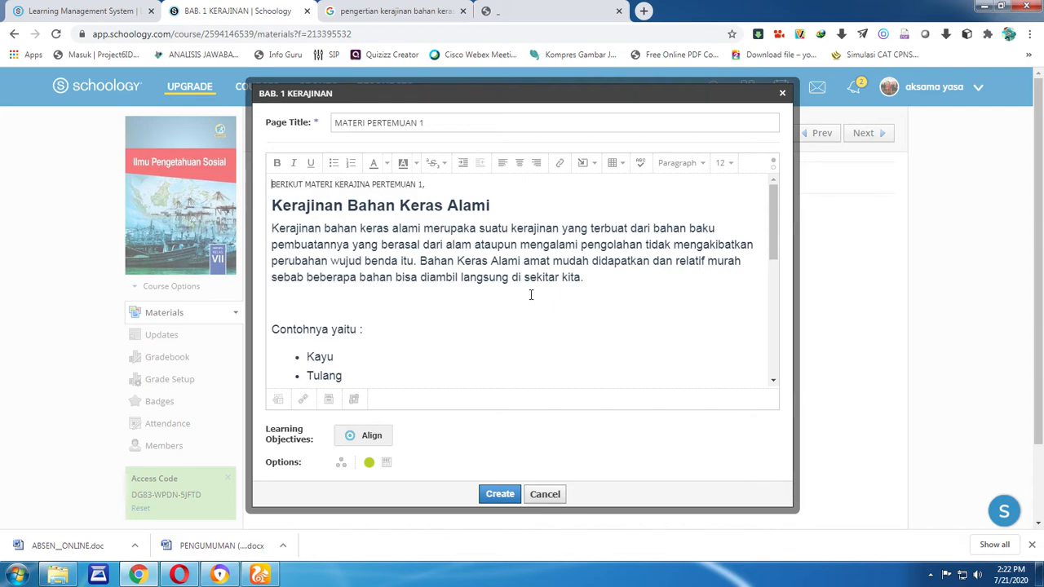
pyautogui.scroll(-5, 531, 294)
pyautogui.scroll(5, 531, 295)
# Copy the full preview of the "Fungsi Bahan Kerajinan Keras" image and paste it above "Contohnya yaitu :" in the Schoology page
pyautogui.click(441, 12)
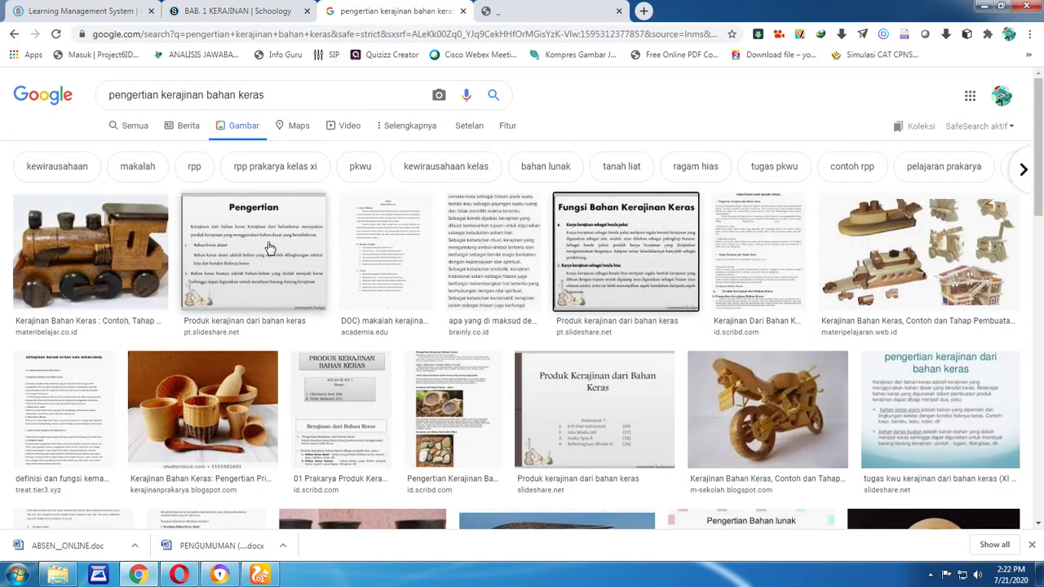
pyautogui.click(678, 259)
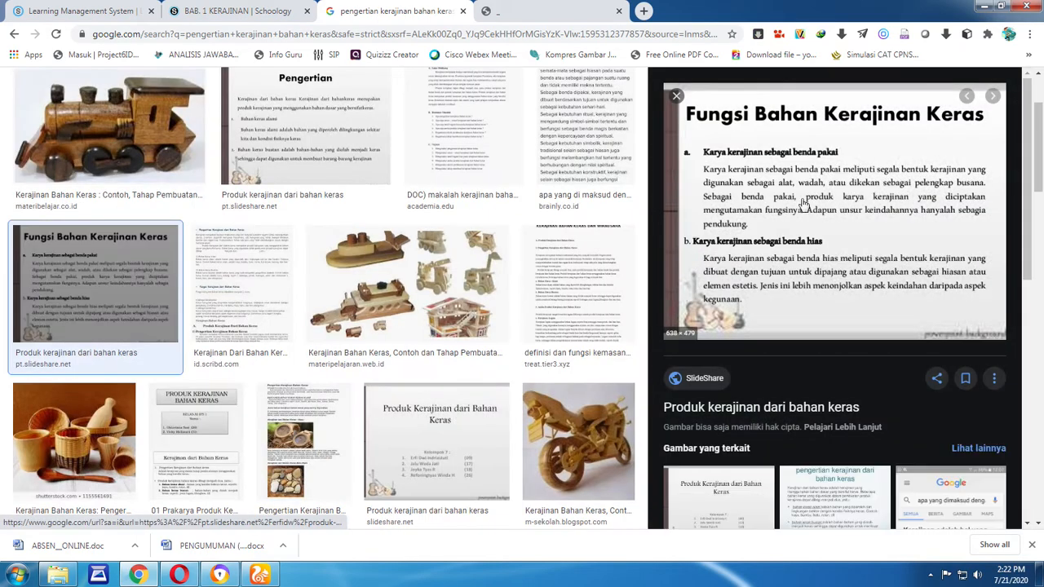
pyautogui.rightClick(777, 191)
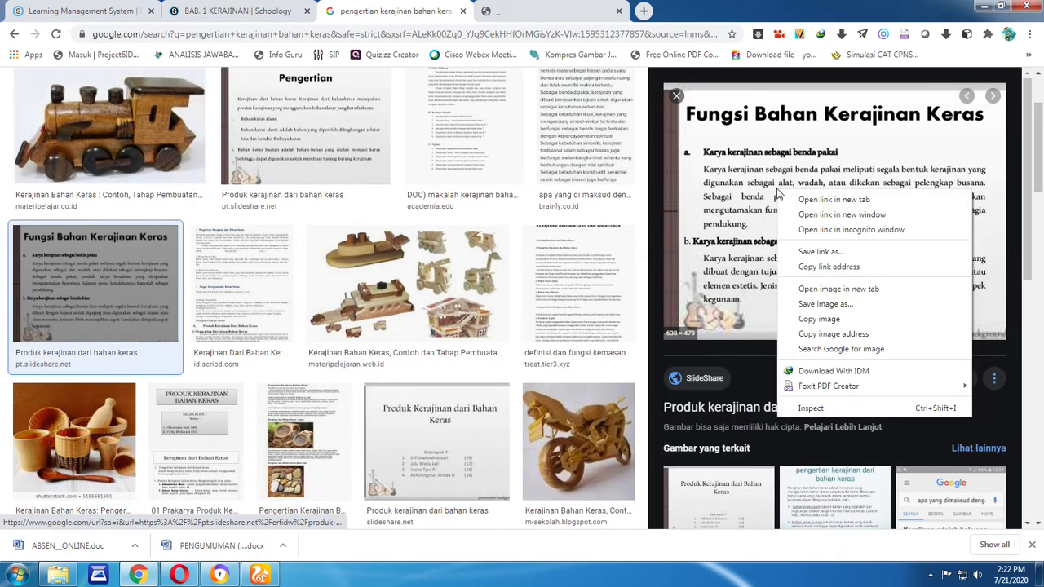
pyautogui.click(880, 324)
pyautogui.click(236, 11)
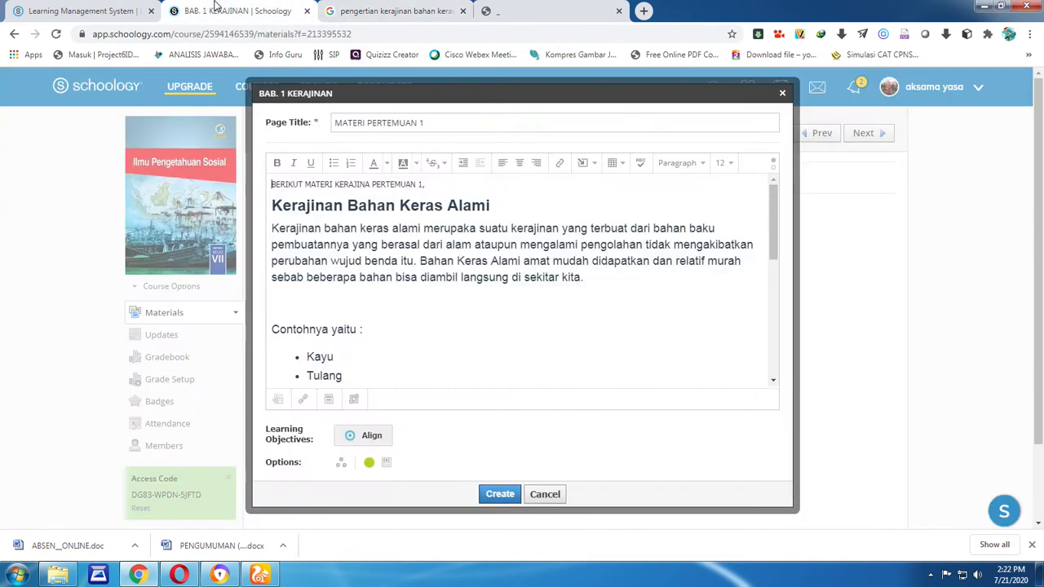
pyautogui.rightClick(314, 300)
pyautogui.click(358, 379)
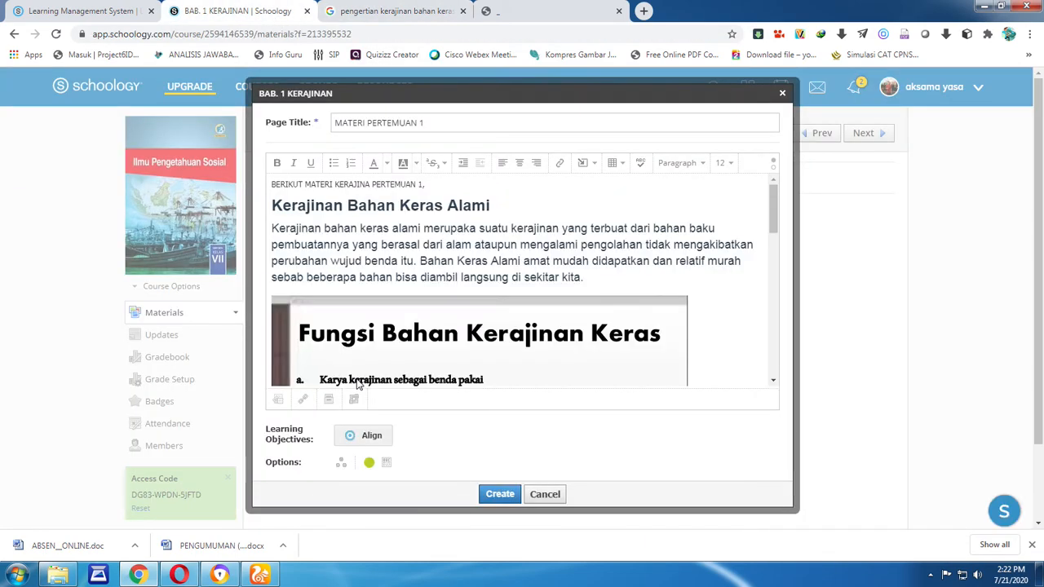
# Add the line "LAMPIRAN FILE MATERI BISA DI DOWNLOAD DI BAWAH:" and an empty line below the MATERI link at the end of the text
pyautogui.scroll(-10, 661, 310)
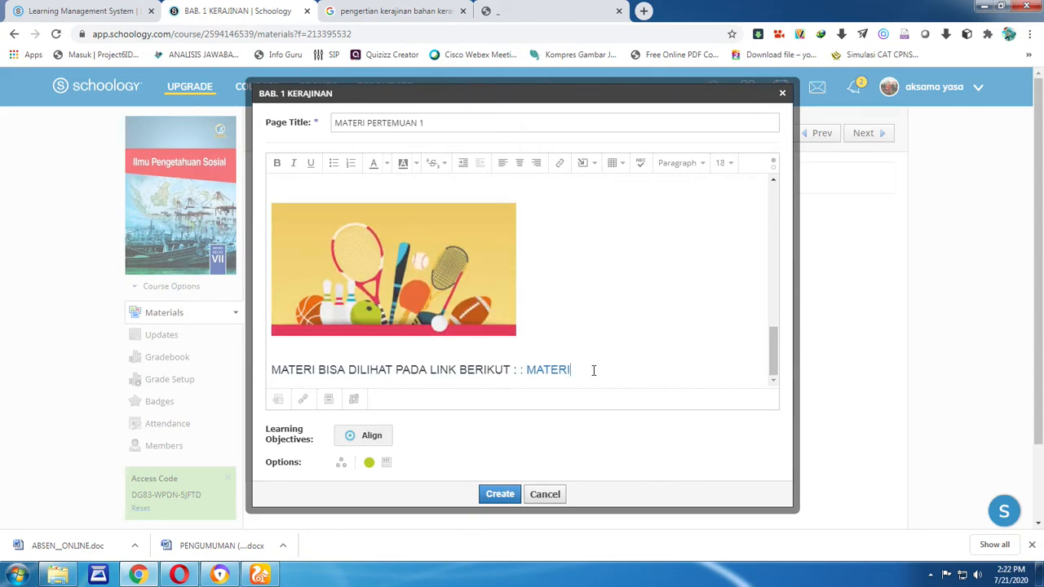
pyautogui.press('Return')
pyautogui.write('LAMPIRAN FILE MATERI')
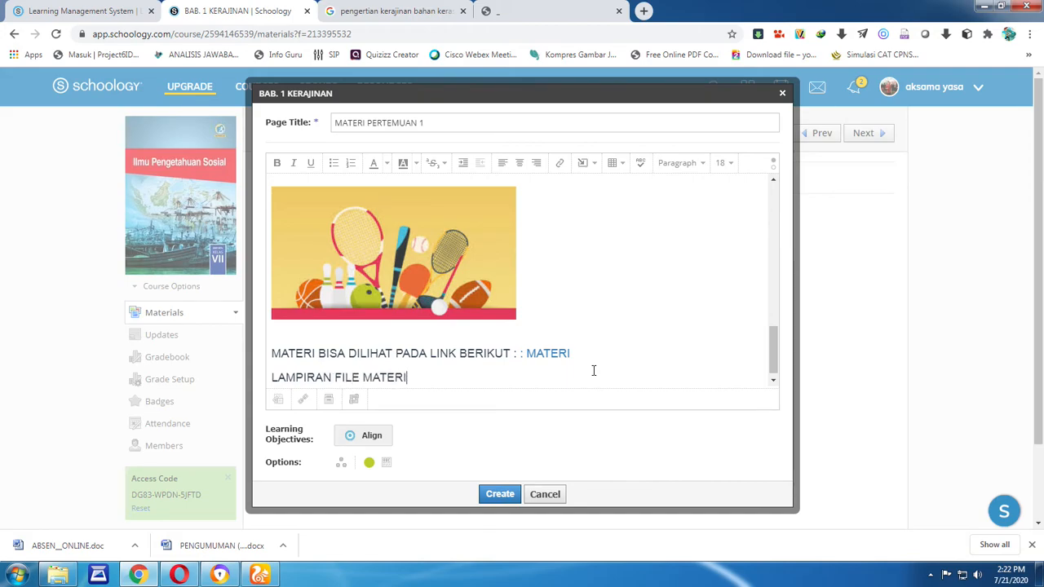
pyautogui.write(' BISA DI DOWNLOAD')
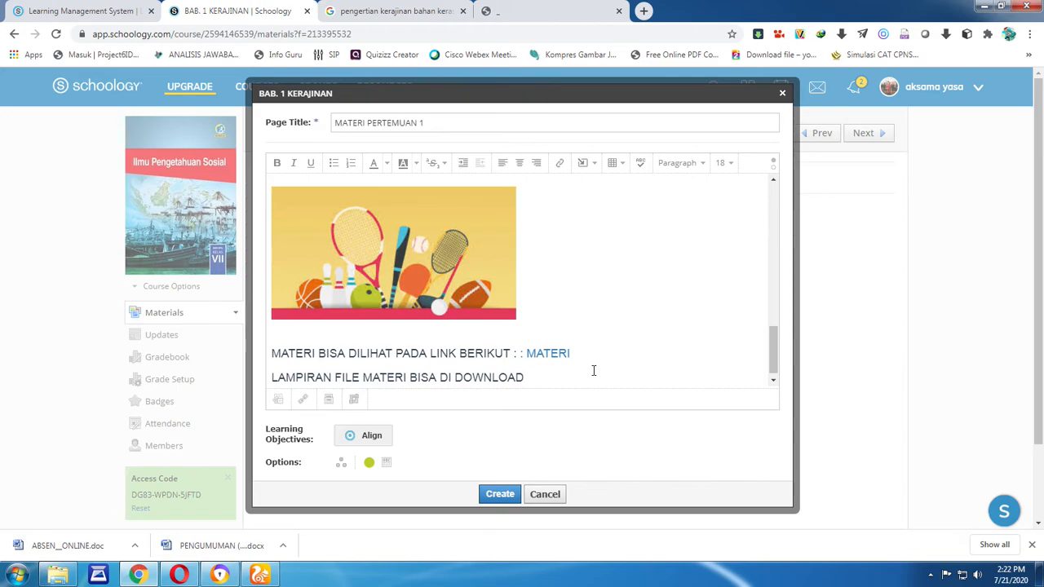
pyautogui.write(' DI BAWAH:')
pyautogui.press('Return')
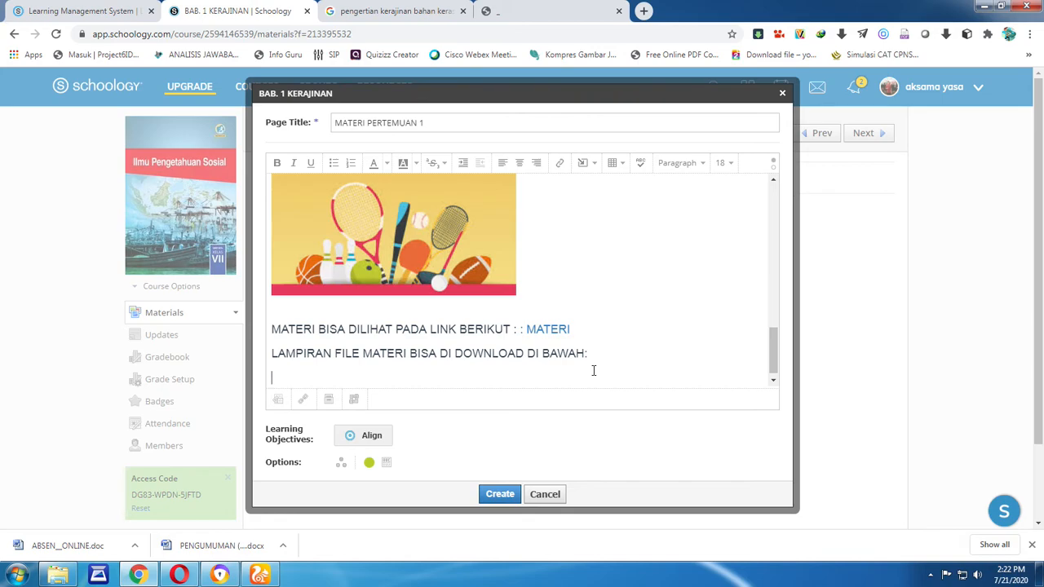
# Attach PENGUMUMAN.docx from the Downloads folder to the page and create the page
pyautogui.moveTo(774, 358)
pyautogui.mouseDown()
pyautogui.moveTo(768, 300)
pyautogui.moveTo(761, 364)
pyautogui.mouseUp()
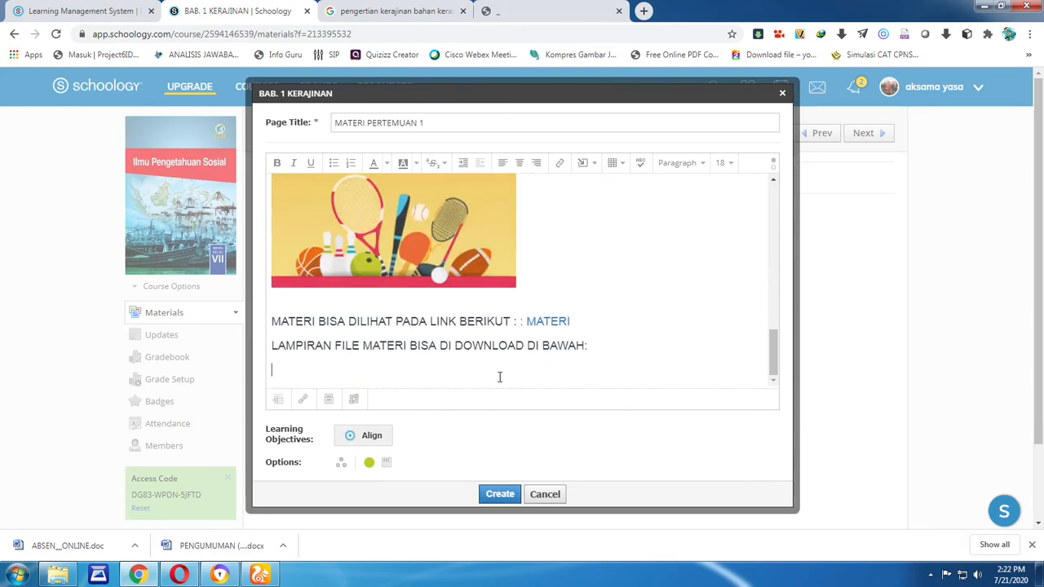
pyautogui.click(279, 399)
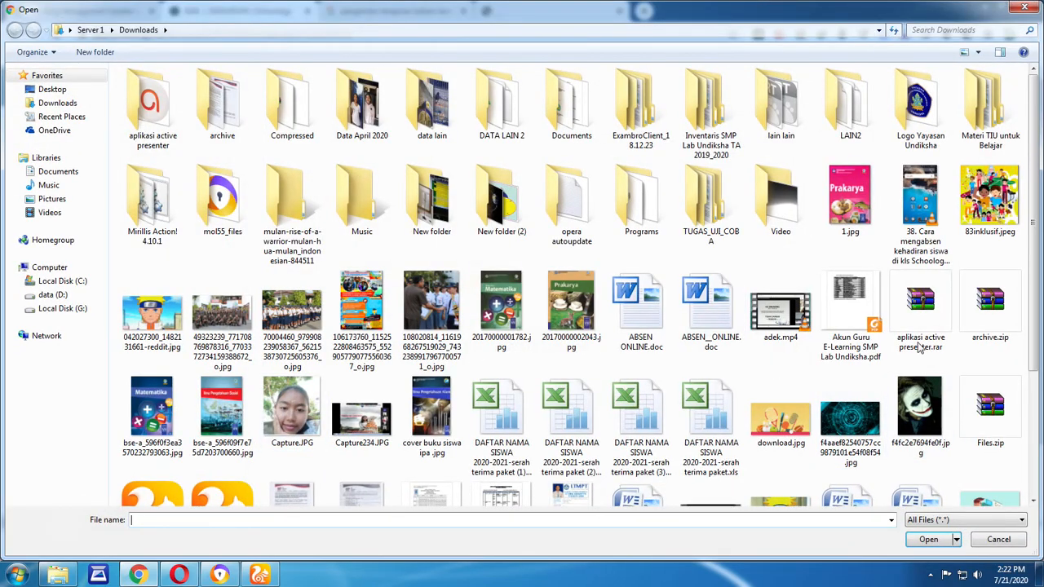
pyautogui.scroll(-1, 1030, 251)
pyautogui.scroll(-1, 1030, 251)
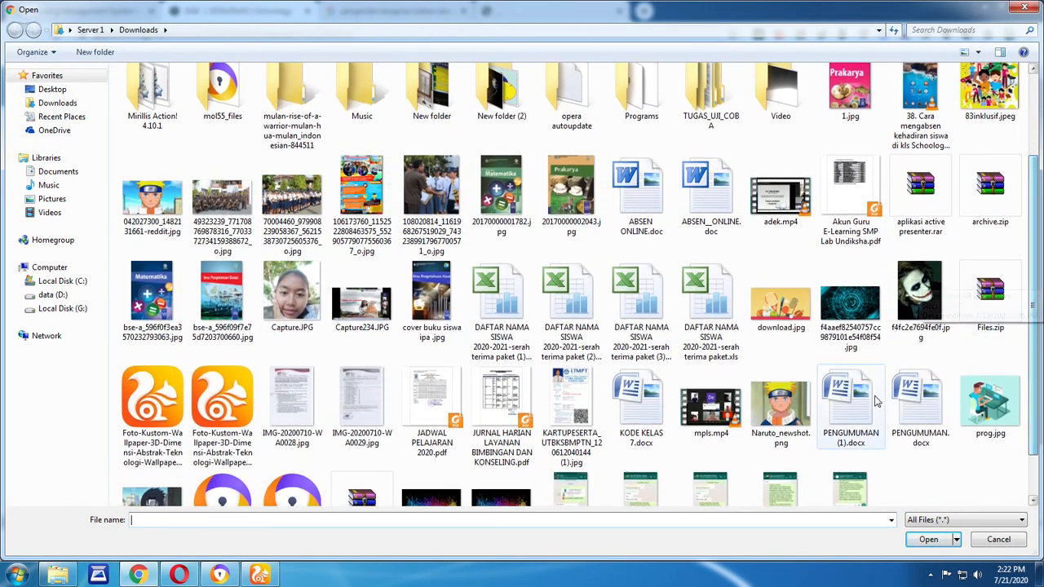
pyautogui.doubleClick(921, 416)
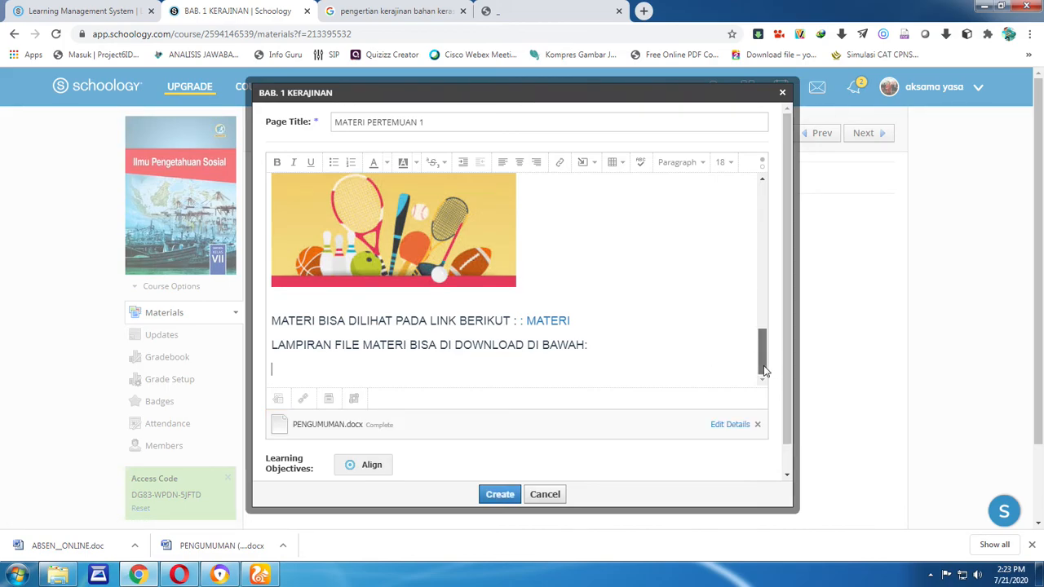
pyautogui.click(501, 495)
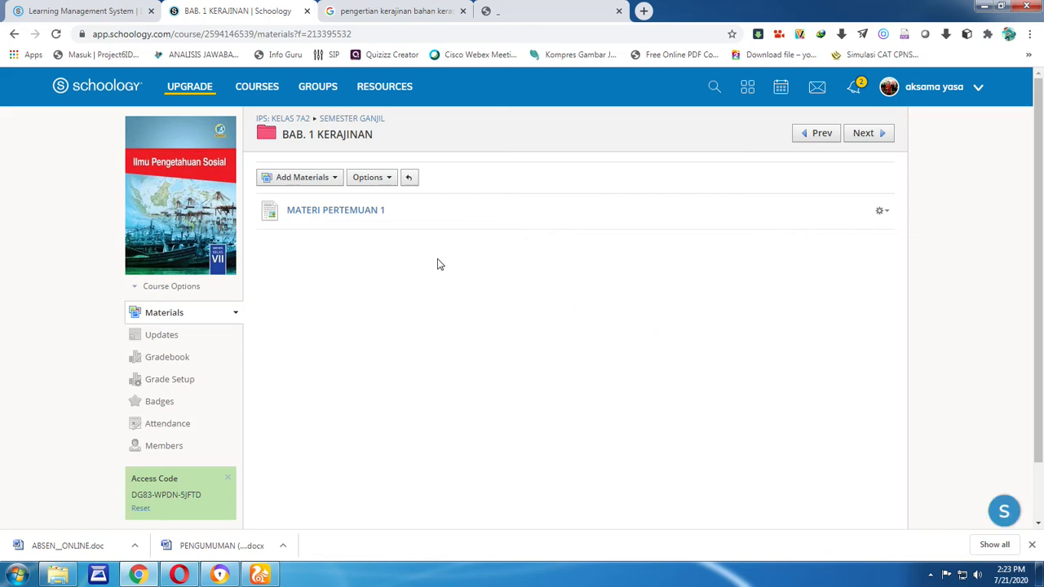
# Open the MATERI PERTEMUAN 1 page and review its text, pictures, link and attachment
pyautogui.click(332, 212)
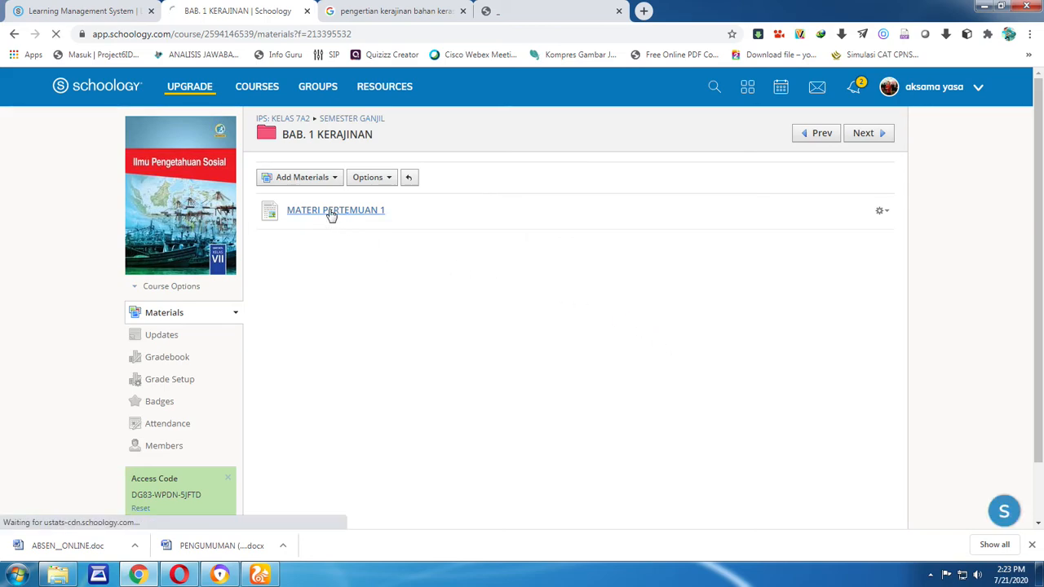
pyautogui.scroll(-5, 711, 324)
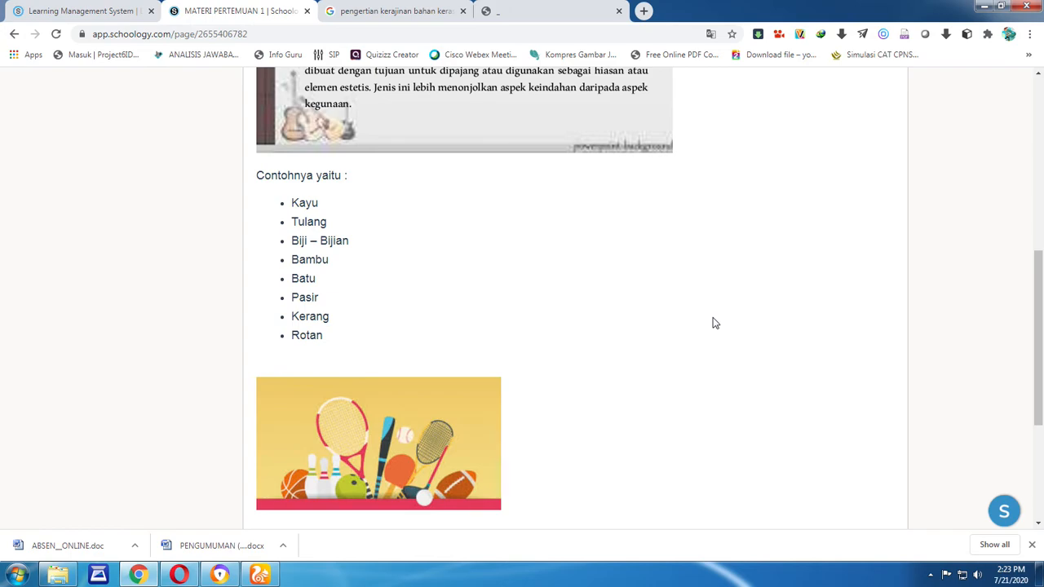
pyautogui.scroll(-3, 712, 323)
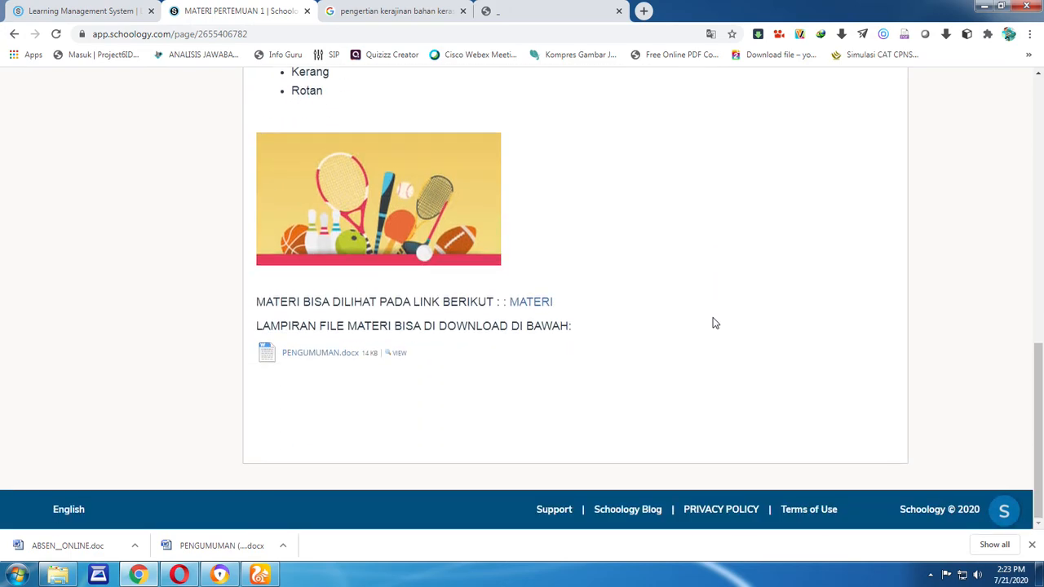
pyautogui.scroll(10, 712, 324)
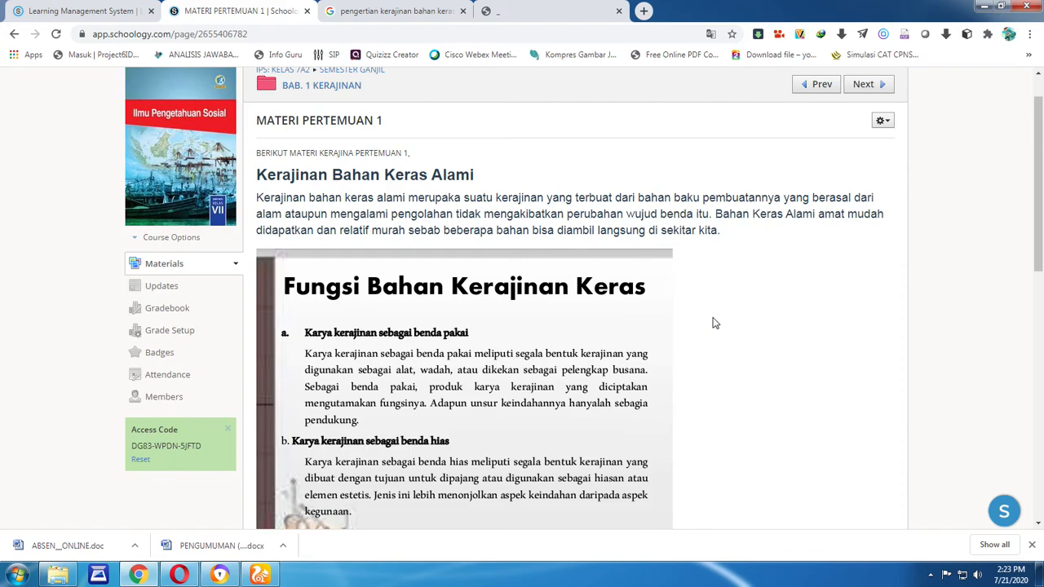
pyautogui.scroll(-4, 479, 227)
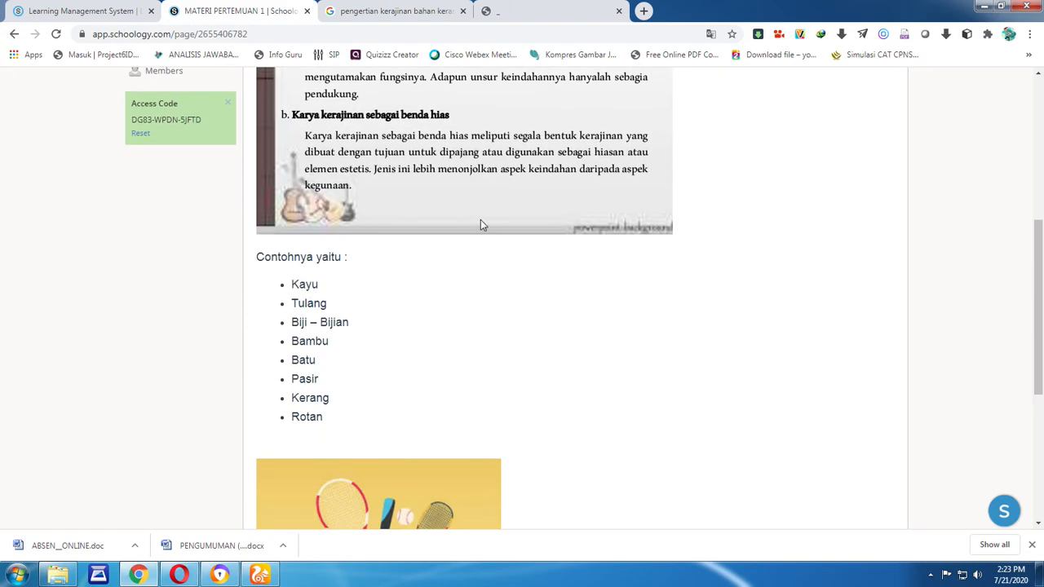
pyautogui.scroll(4, 676, 263)
pyautogui.scroll(-8, 676, 262)
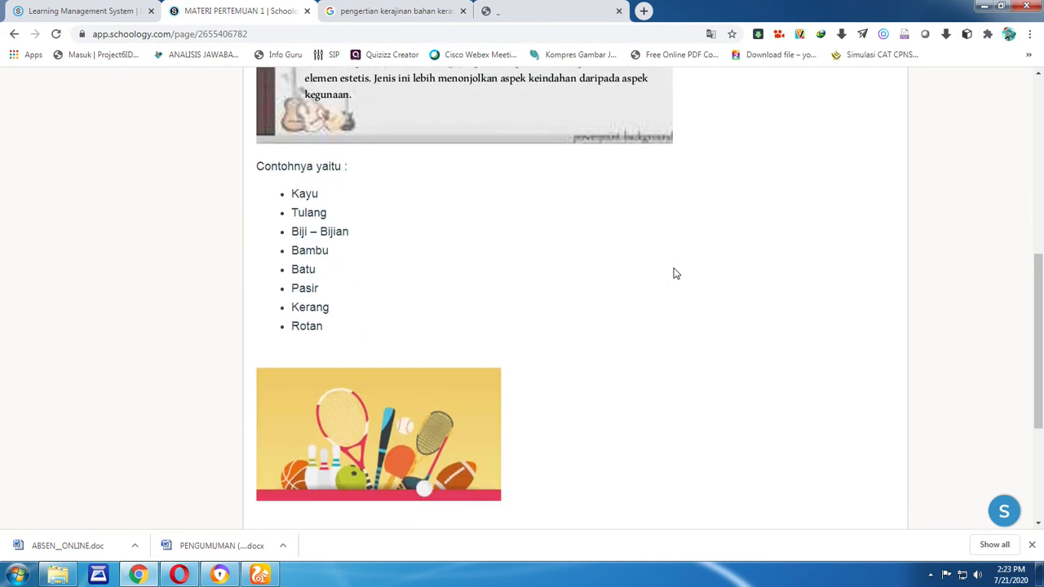
# Test the page's MATERI link, return to the page and download the attached PENGUMUMAN.docx
pyautogui.scroll(-1, 676, 274)
pyautogui.click(538, 301)
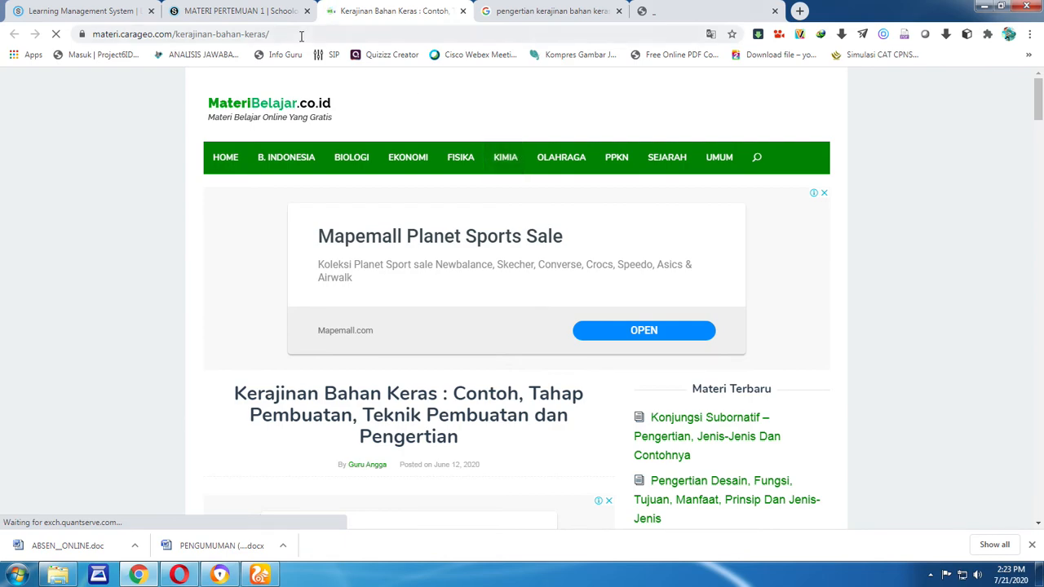
pyautogui.click(227, 7)
pyautogui.click(334, 353)
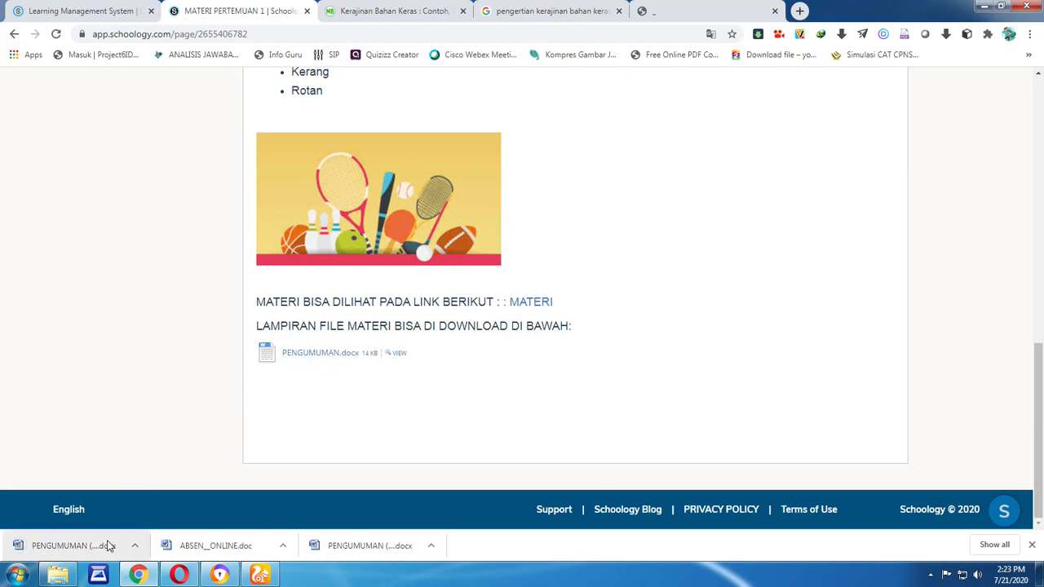
# Return to the IPS: KELAS 7A2 materials and expand SEMESTER GANJIL with its KI DAN KD PEMBELAJARAN, KKM DAN PENILAIAN and BAB. 1 KERAJINAN subfolders
pyautogui.scroll(10, 751, 452)
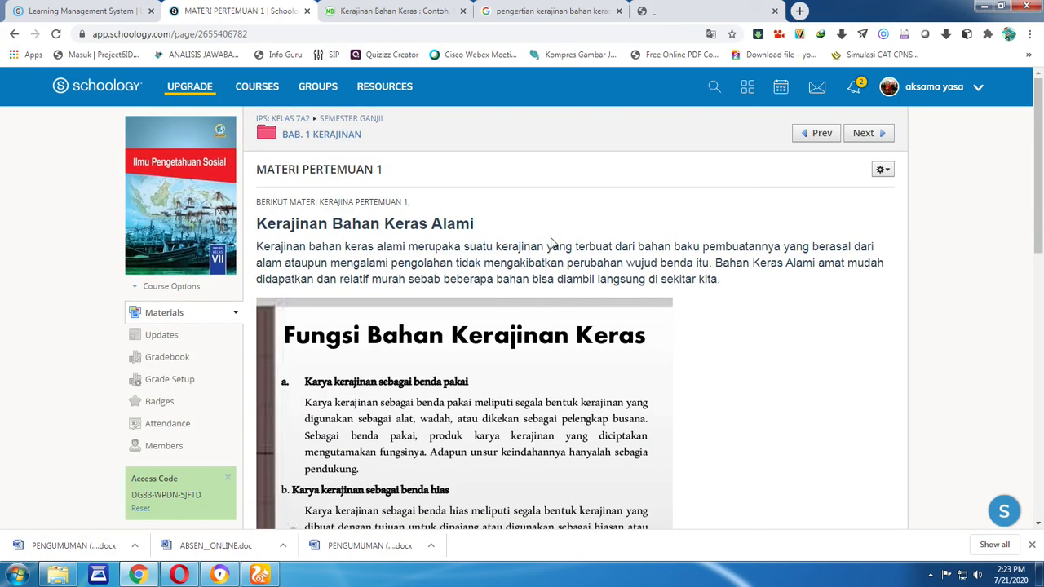
pyautogui.click(282, 118)
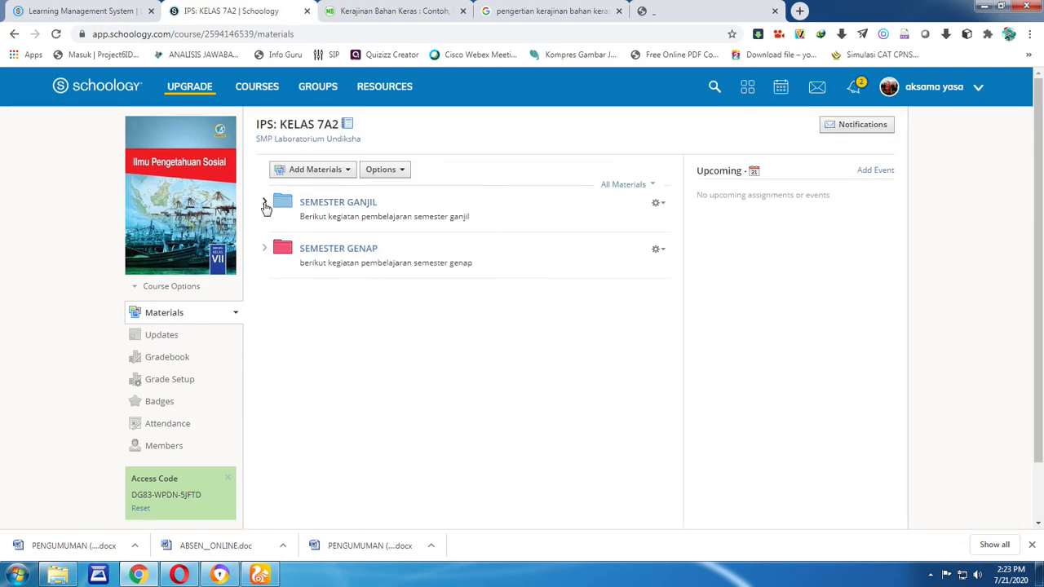
pyautogui.click(264, 204)
pyautogui.click(294, 225)
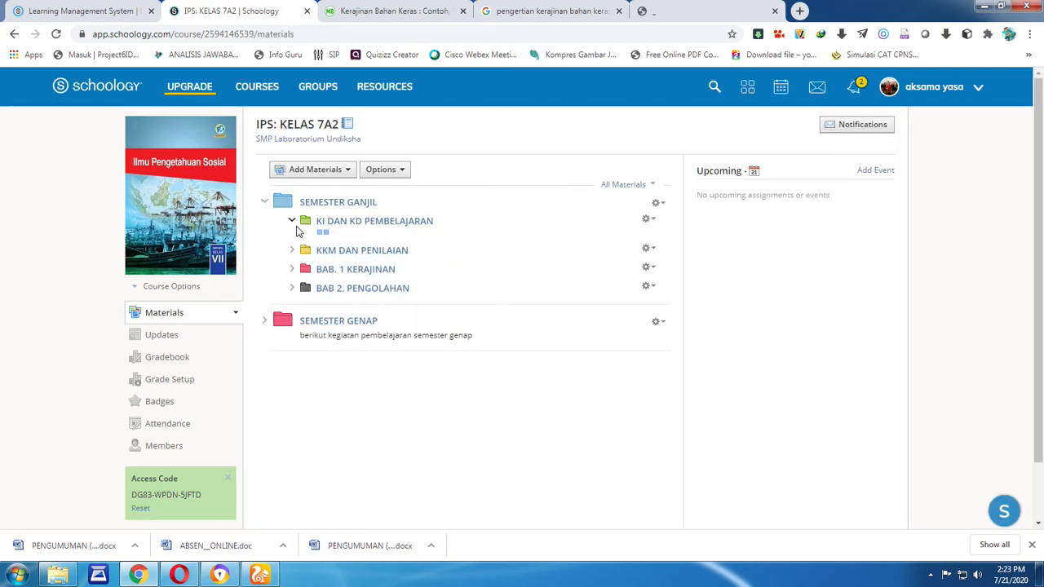
pyautogui.click(293, 258)
pyautogui.click(294, 294)
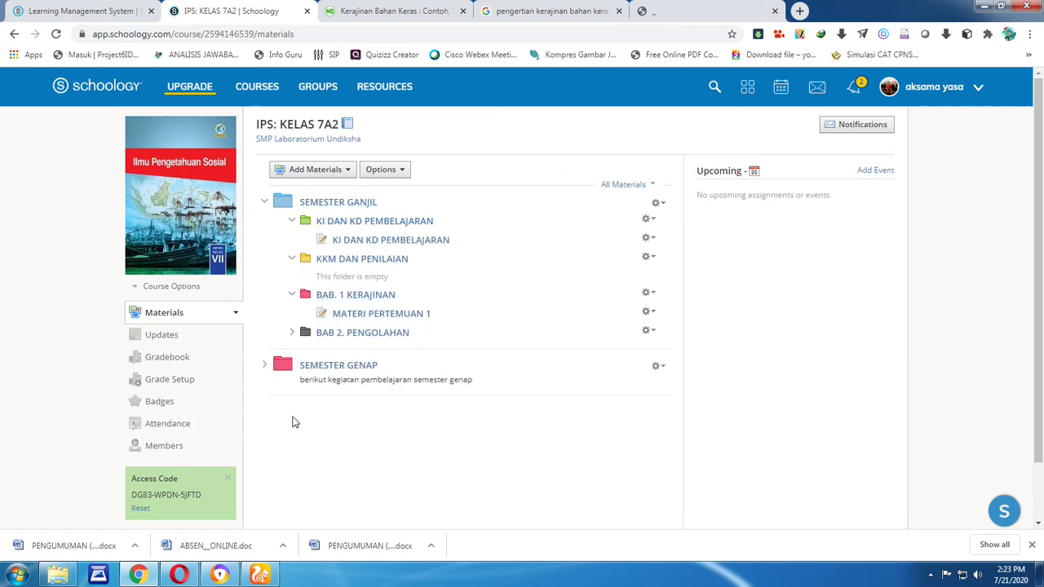
pyautogui.moveTo(443, 331); pyautogui.dragTo(652, 419)
pyautogui.moveTo(1039, 210)
pyautogui.mouseDown()
pyautogui.moveTo(1041, 278)
pyautogui.moveTo(1040, 199)
pyautogui.mouseUp()
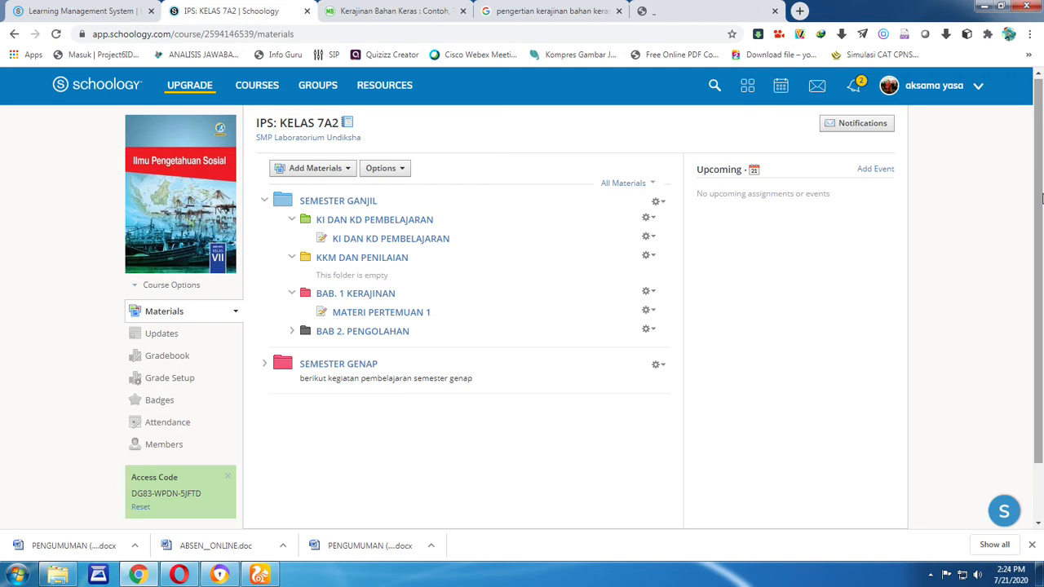
pyautogui.moveTo(1041, 198)
pyautogui.mouseDown()
pyautogui.moveTo(1041, 224)
pyautogui.moveTo(1039, 198)
pyautogui.mouseUp()
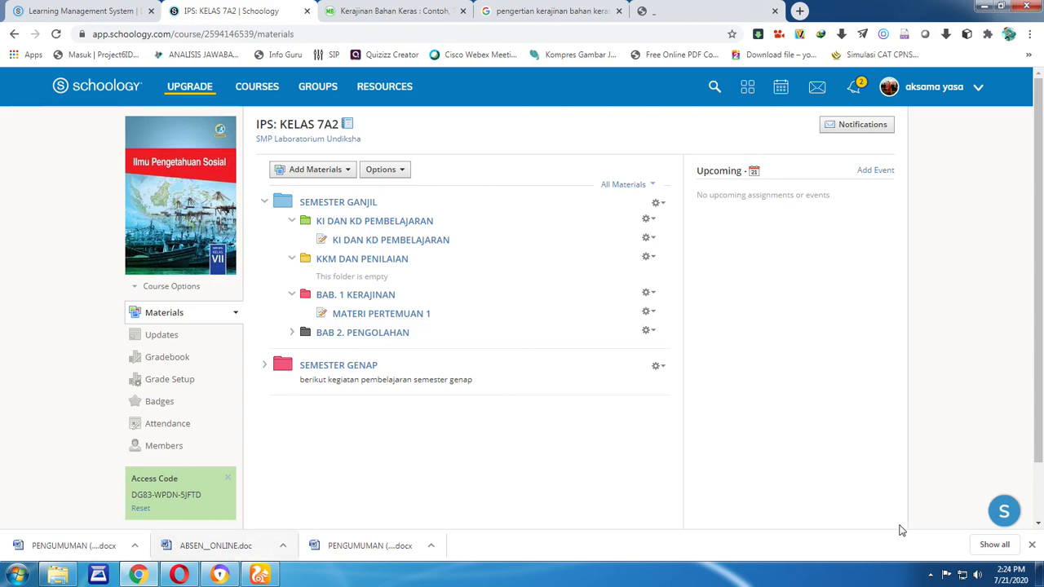
pyautogui.click(933, 574)
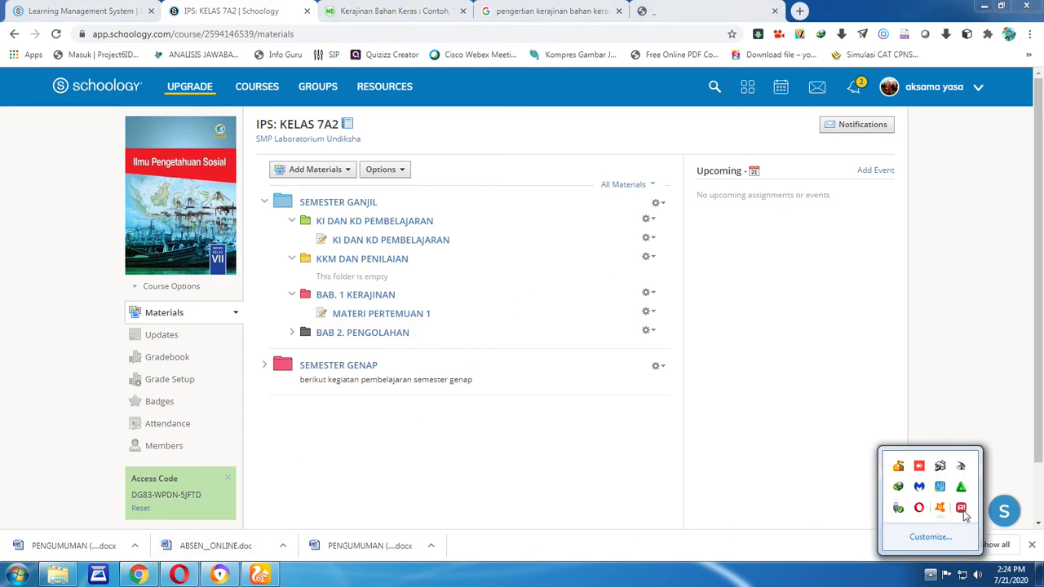
pyautogui.click(978, 17)
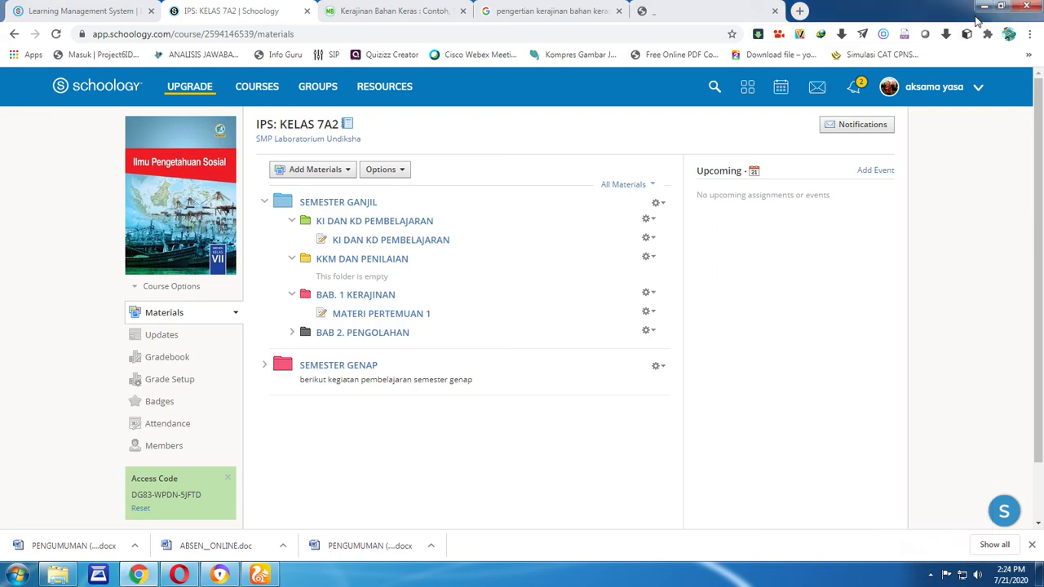